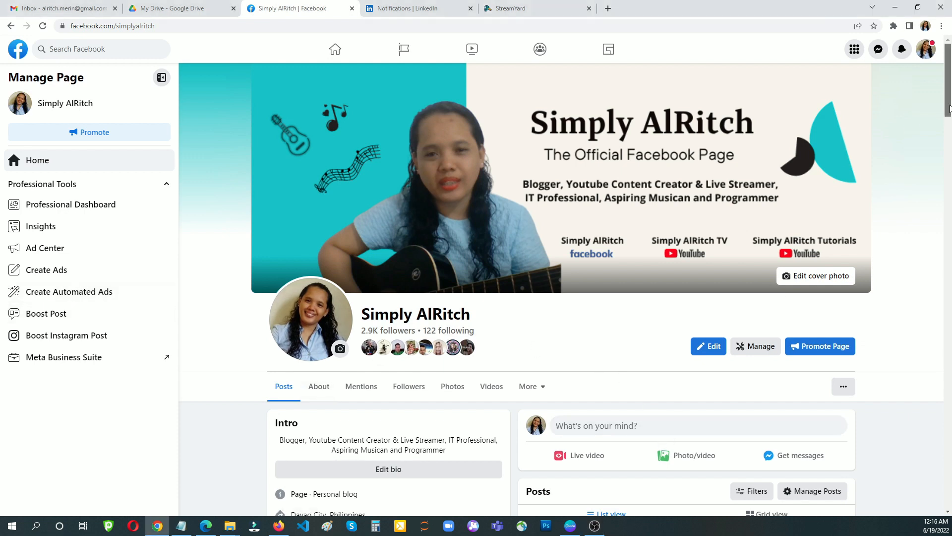
# - Scroll the Manage Page sidebar and open Insights under Professional Tools
pyautogui.scroll(-2, 495, 149)
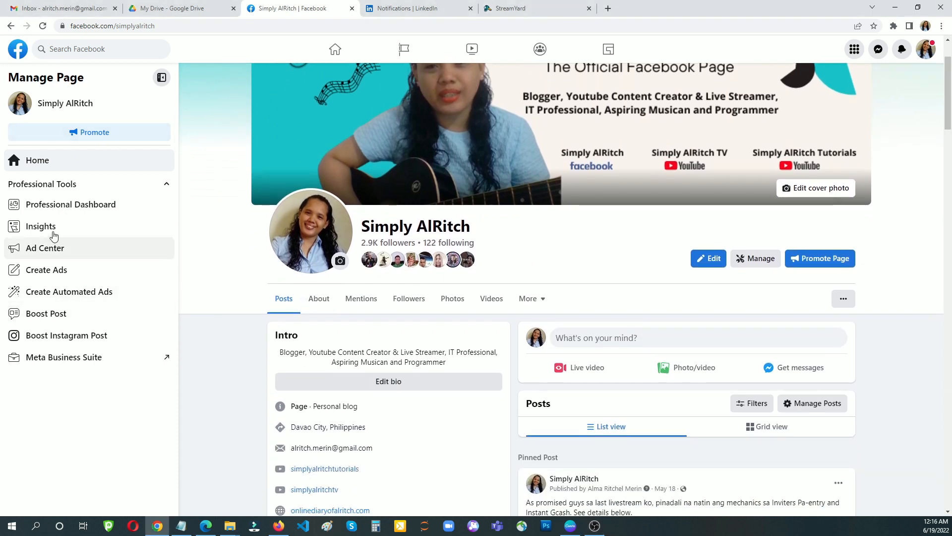
pyautogui.click(51, 232)
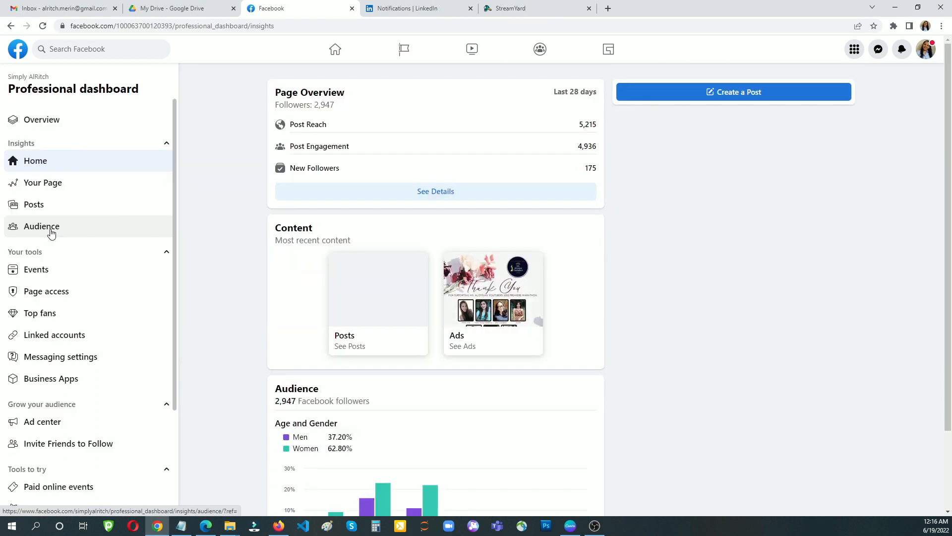
# - Scroll the dashboard sidebar down to Tools and open Stars
pyautogui.scroll(-3, 159, 350)
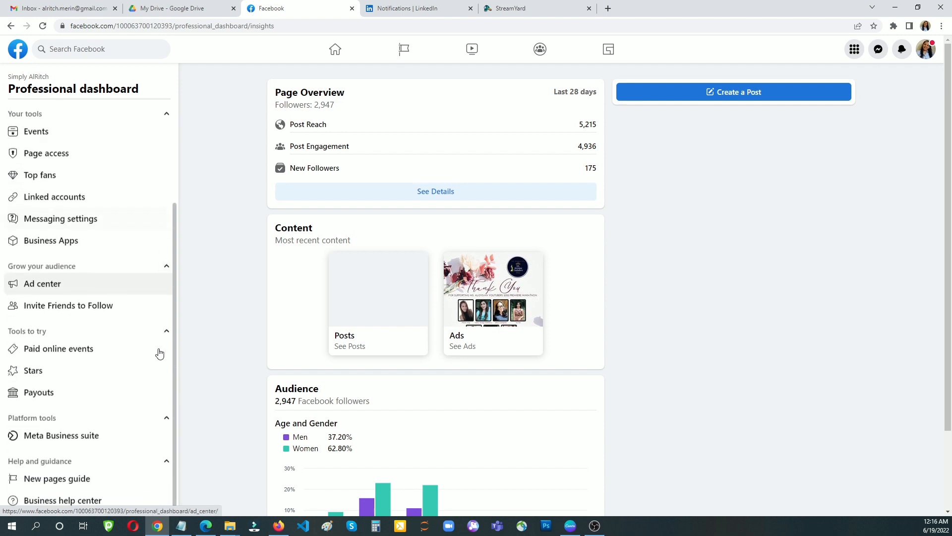
pyautogui.click(43, 377)
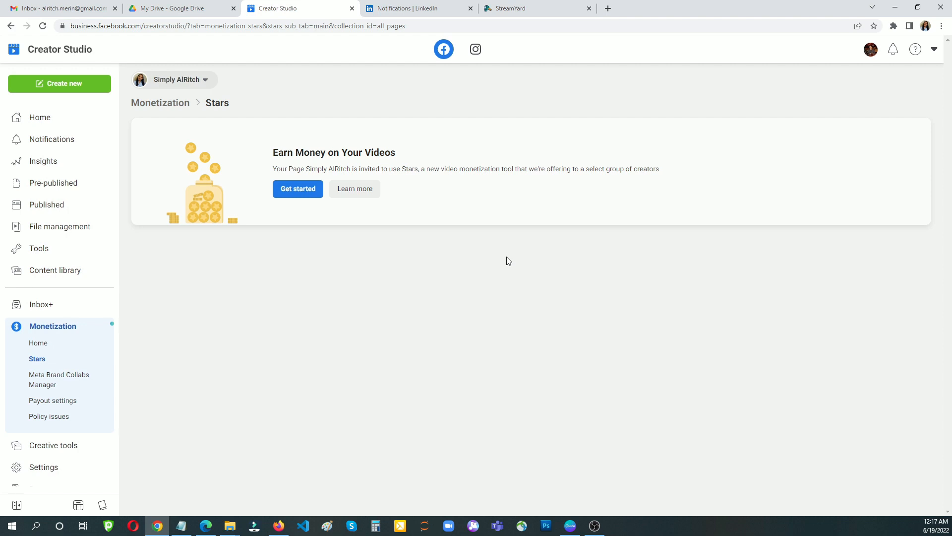
# - Start Stars onboarding from the Get started button on the Stars card
pyautogui.click(292, 195)
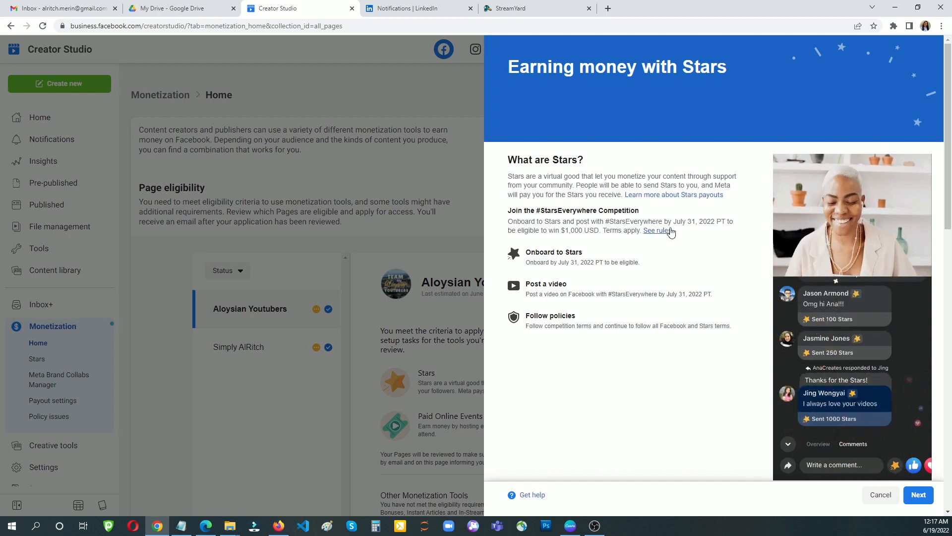
pyautogui.moveTo(507, 223); pyautogui.dragTo(624, 219)
pyautogui.click(557, 241)
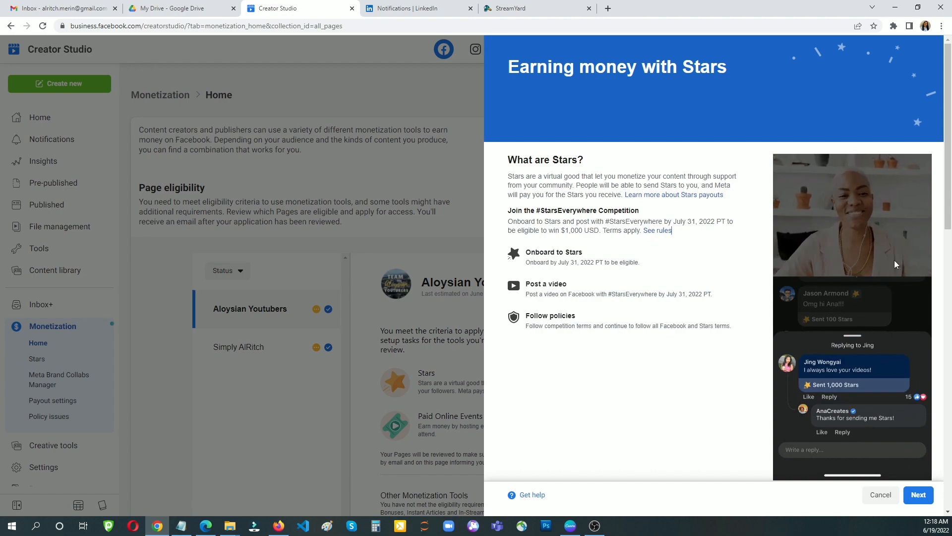
pyautogui.press('Print')
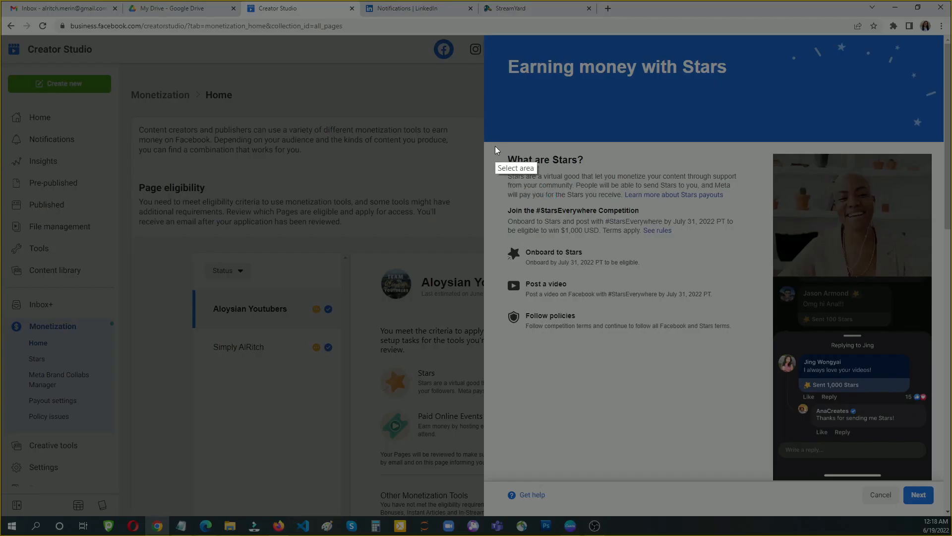
pyautogui.moveTo(505, 142); pyautogui.dragTo(594, 222)
pyautogui.hotkey('ctrl', 'c')
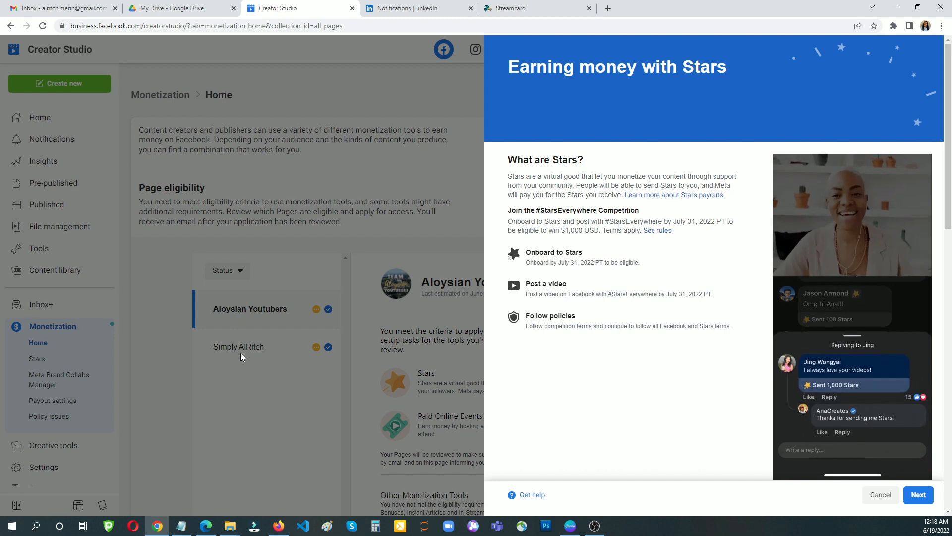
# - Select the Simply AlRitch page for Stars and proceed to its set-up tasks
pyautogui.click(919, 494)
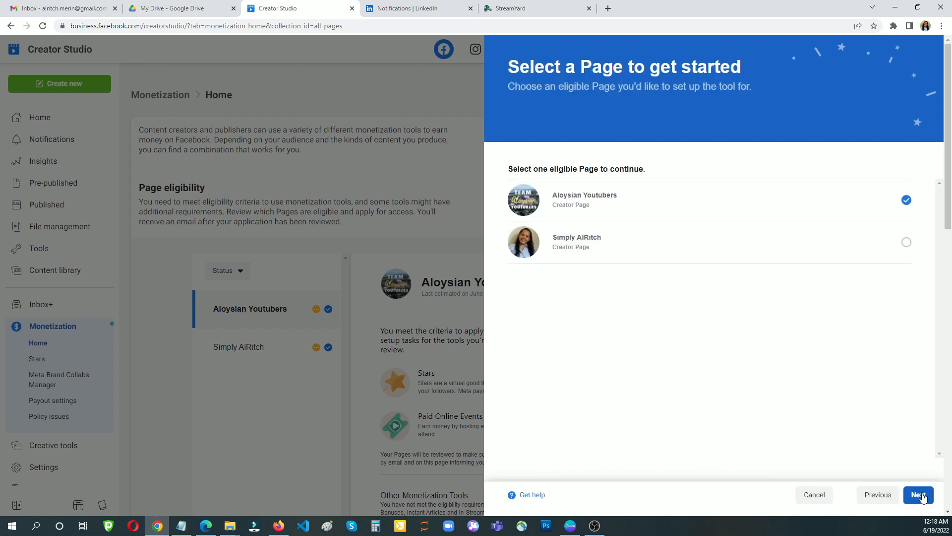
pyautogui.click(906, 242)
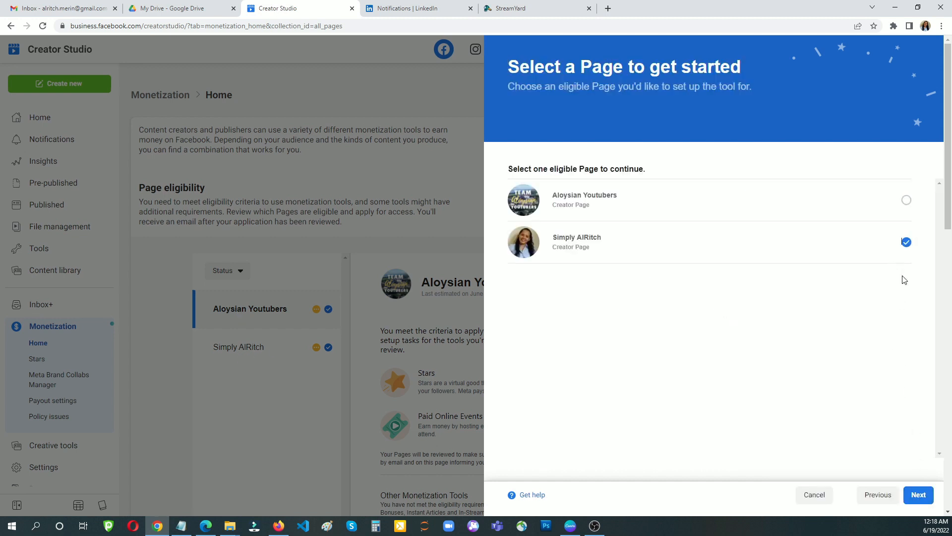
pyautogui.click(921, 495)
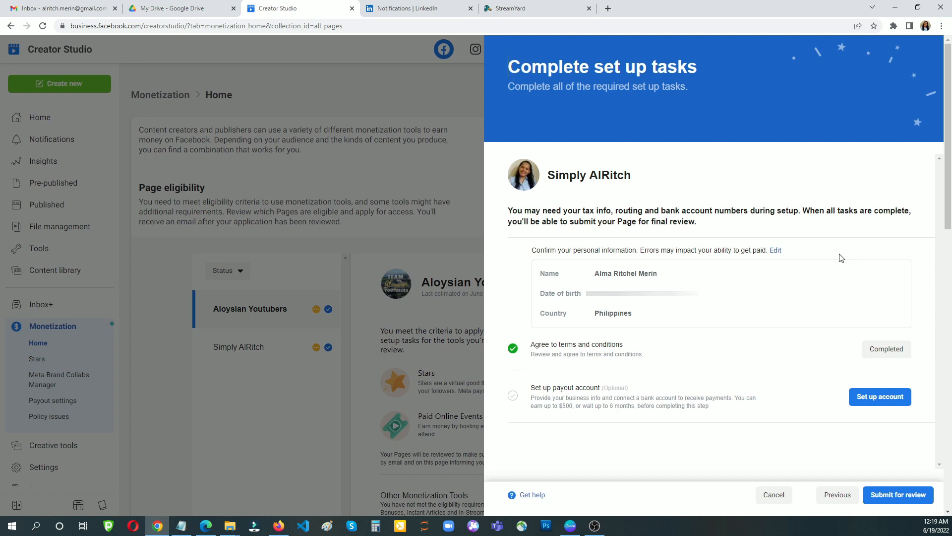
# - Confirm the personal information unchanged with Edit and Save
pyautogui.click(775, 251)
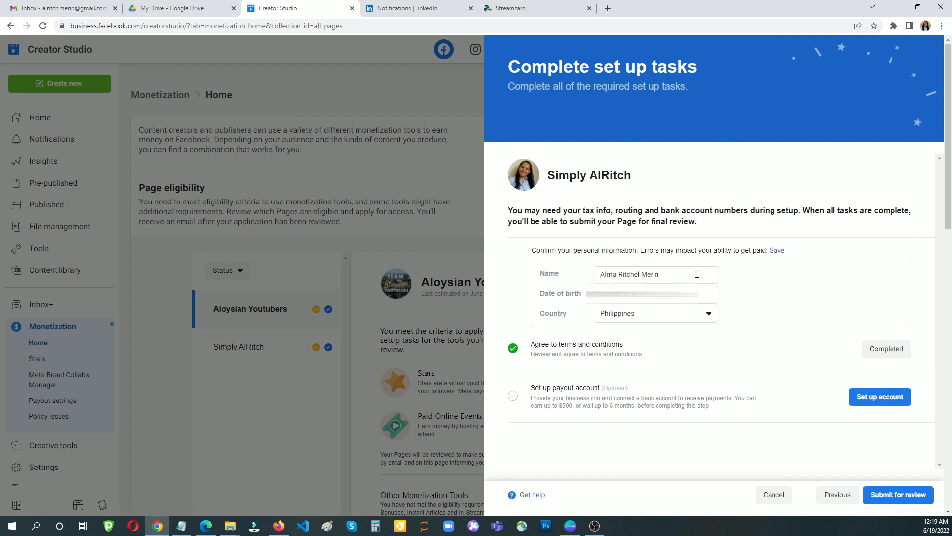
pyautogui.click(680, 274)
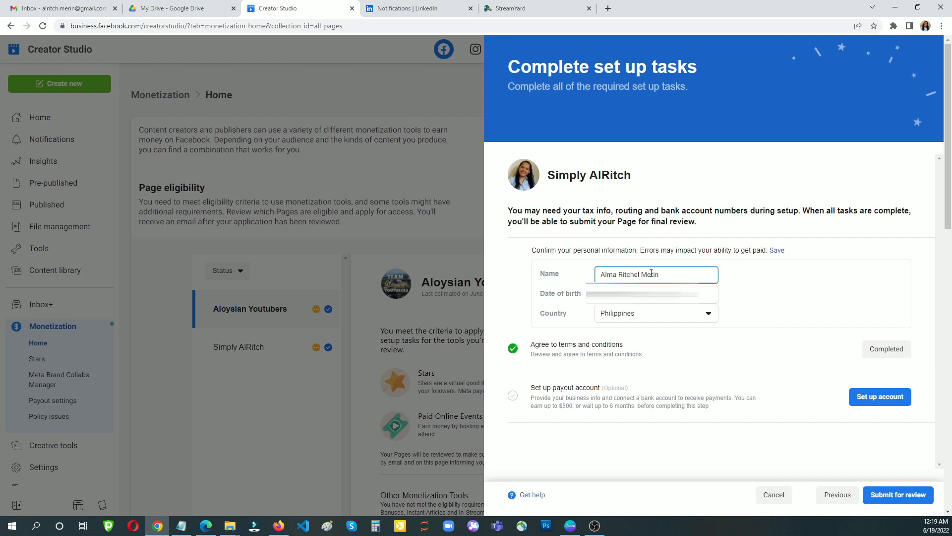
pyautogui.click(777, 250)
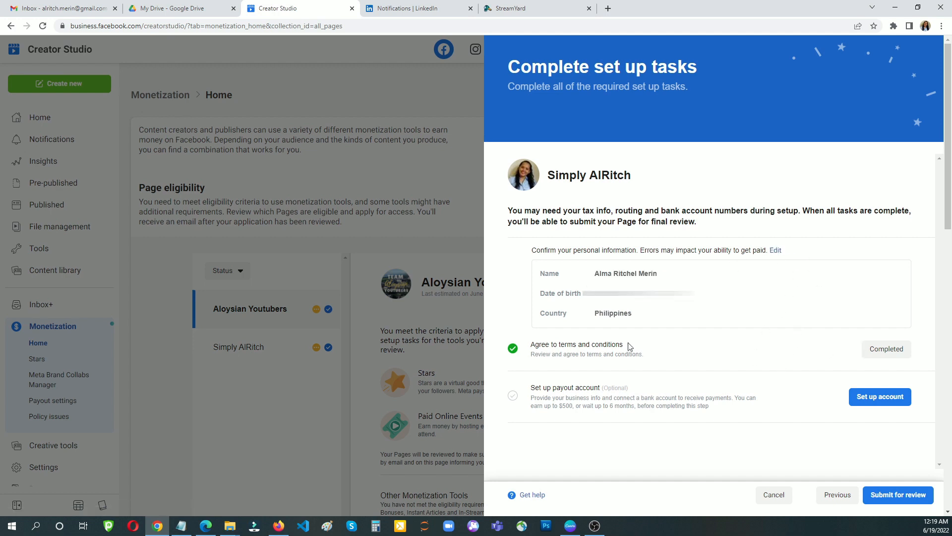
# - Read through the Stars terms and conditions and agree to them
pyautogui.click(886, 349)
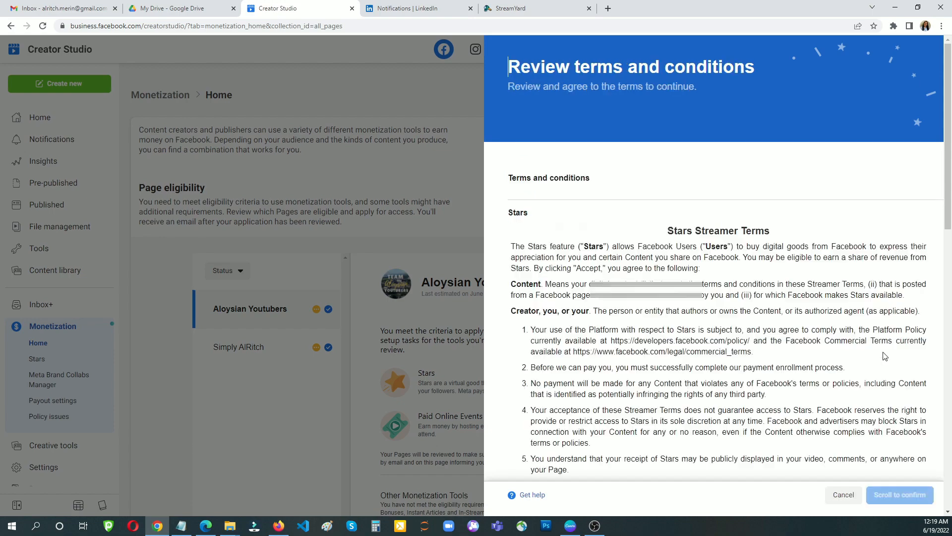
pyautogui.scroll(-15, 834, 306)
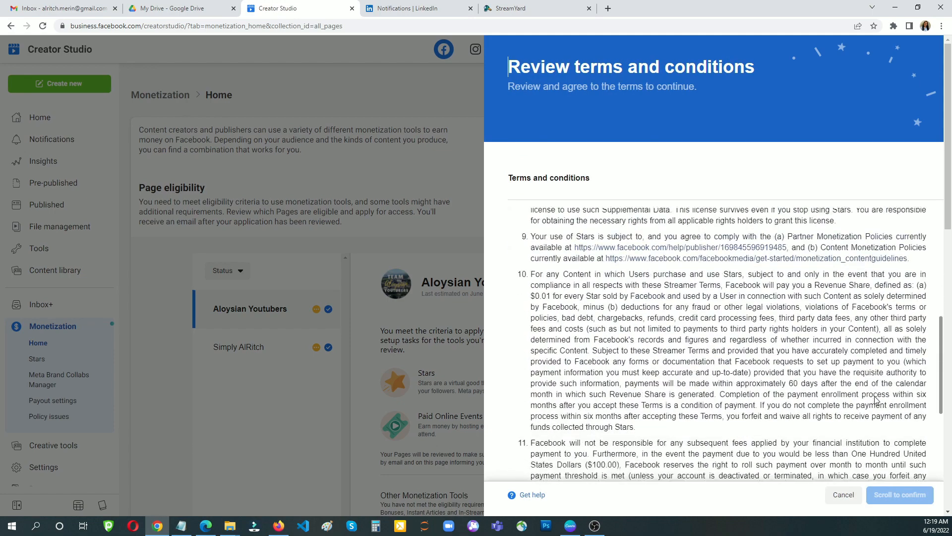
pyautogui.scroll(-10, 875, 412)
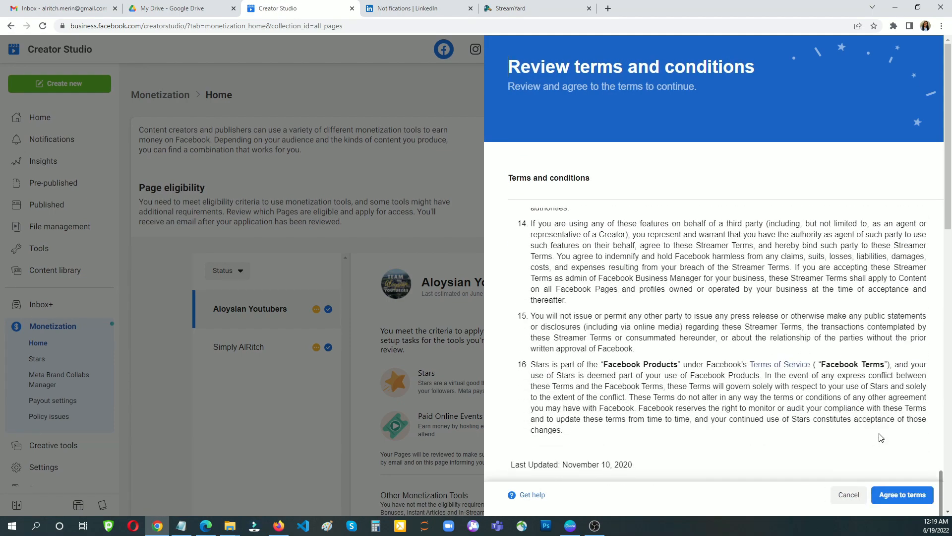
pyautogui.click(896, 494)
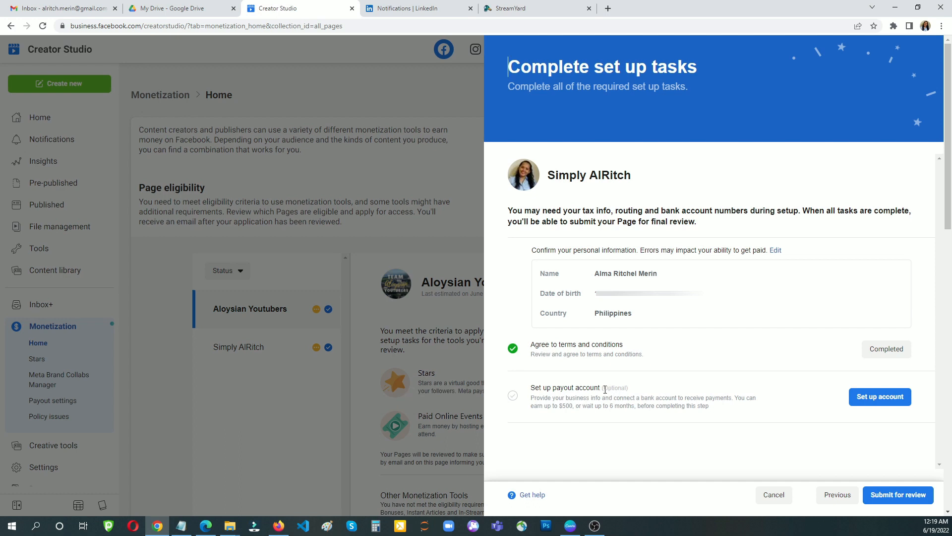
# - Review the optional payout-setup notes and start setting up a payout account
pyautogui.moveTo(603, 387); pyautogui.dragTo(642, 392)
pyautogui.click(685, 381)
pyautogui.moveTo(609, 405); pyautogui.dragTo(632, 407)
pyautogui.click(645, 422)
pyautogui.click(860, 396)
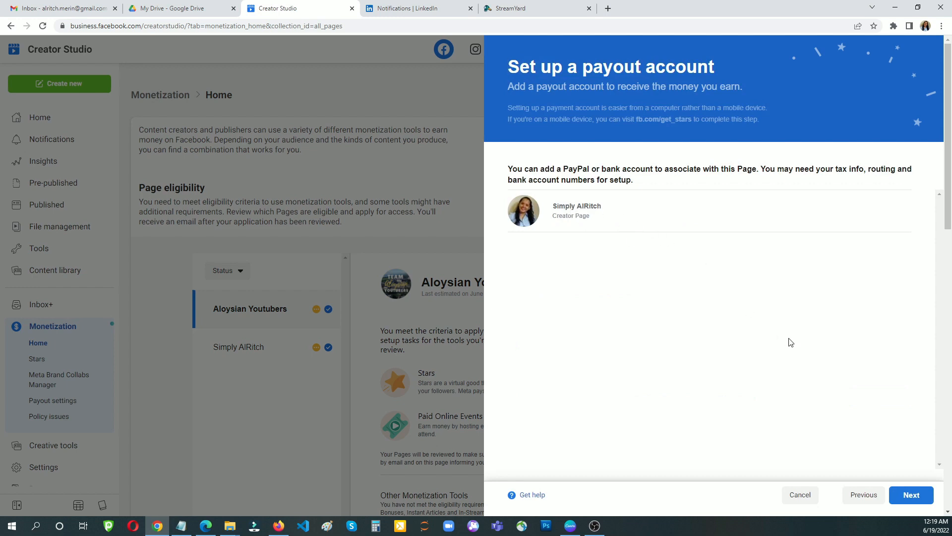
# - Create a new payout account with country Philippines and business type Individual
pyautogui.click(906, 496)
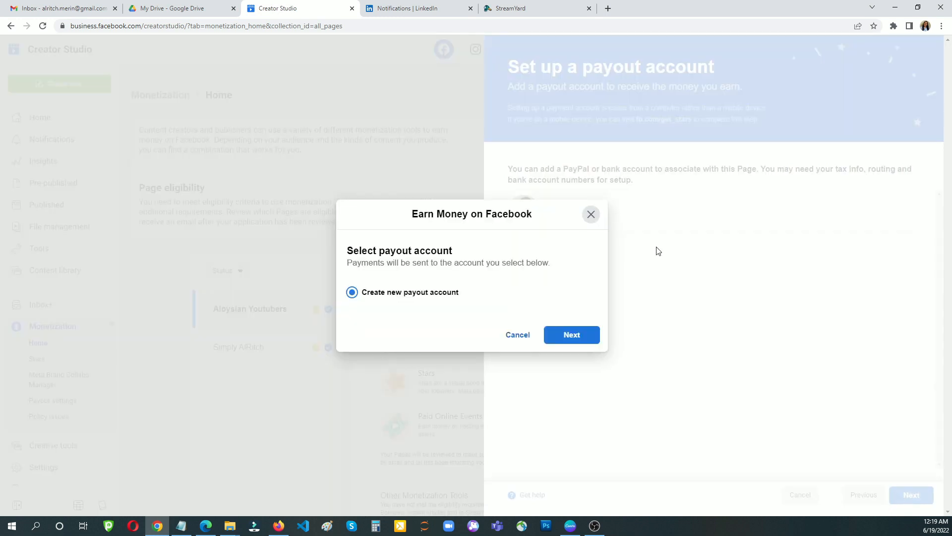
pyautogui.click(569, 340)
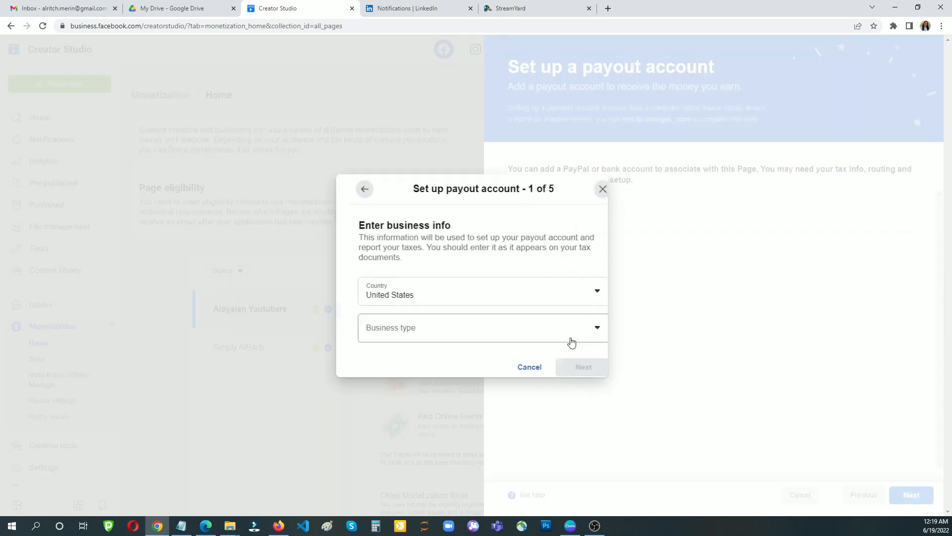
pyautogui.click(579, 291)
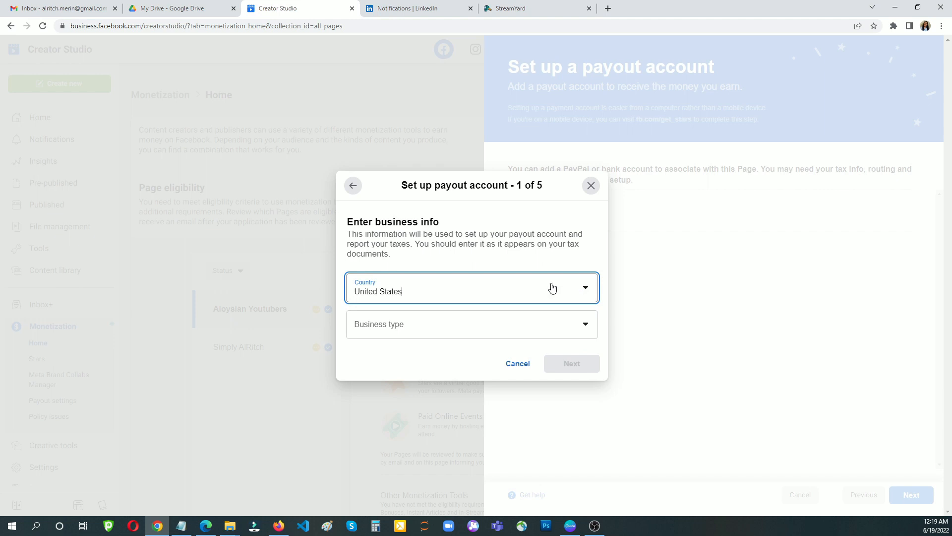
pyautogui.click(409, 294)
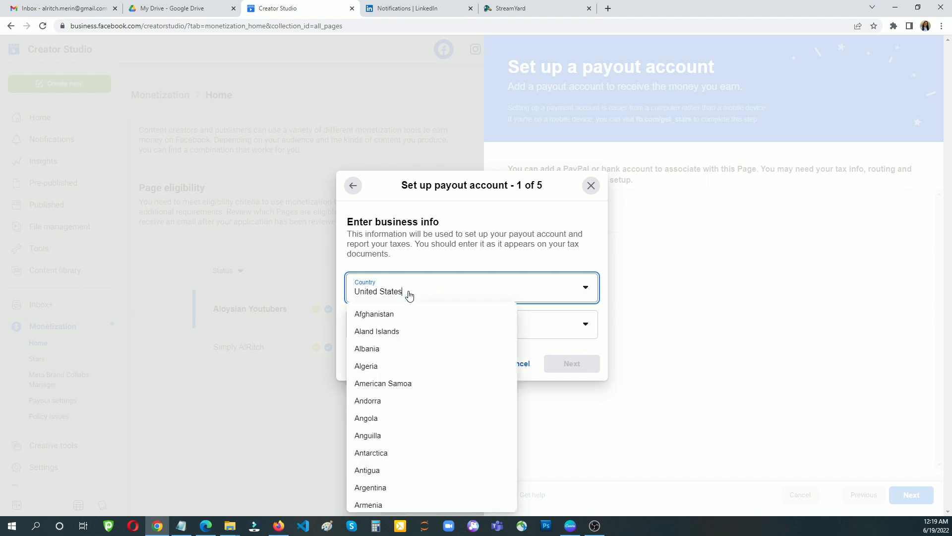
pyautogui.write('ph')
pyautogui.click(370, 505)
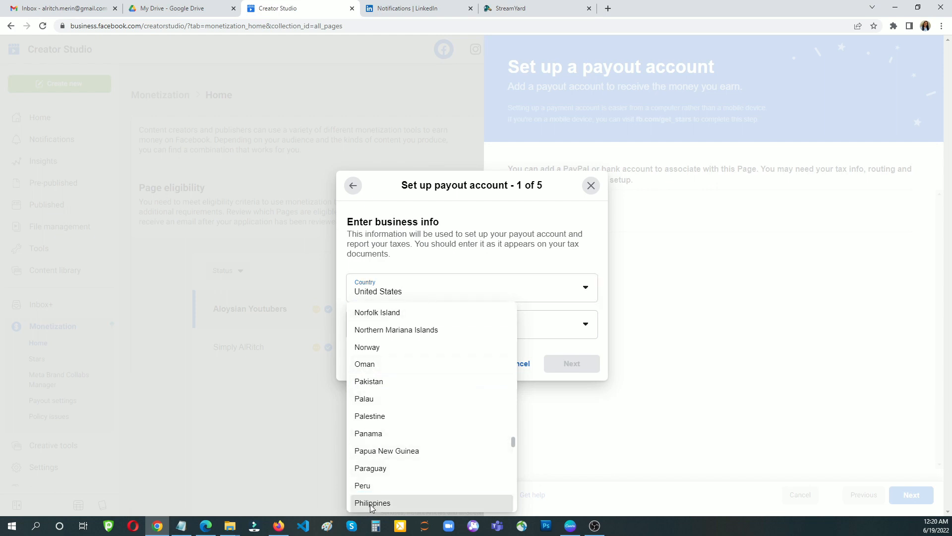
pyautogui.click(415, 324)
pyautogui.click(414, 325)
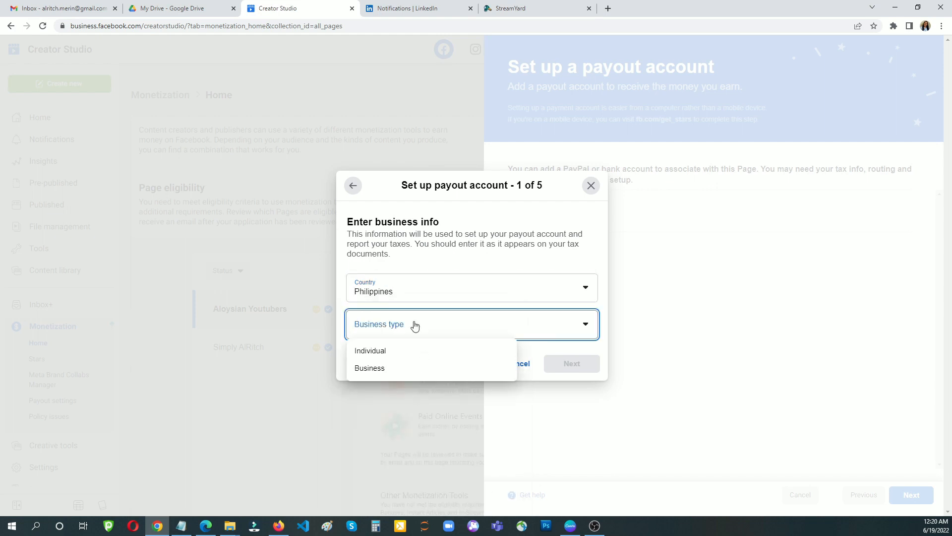
pyautogui.click(377, 352)
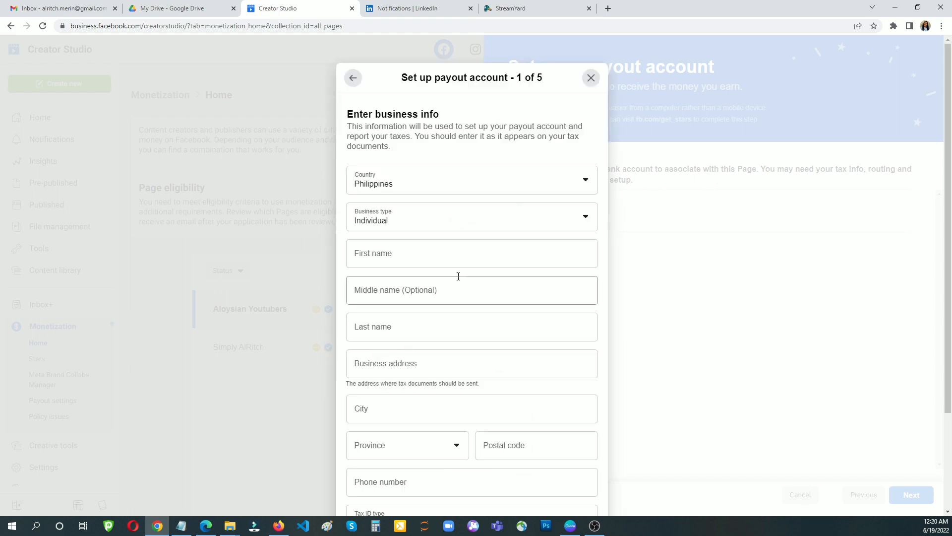
# - Enter the owner's first name, last name and business address
pyautogui.click(386, 256)
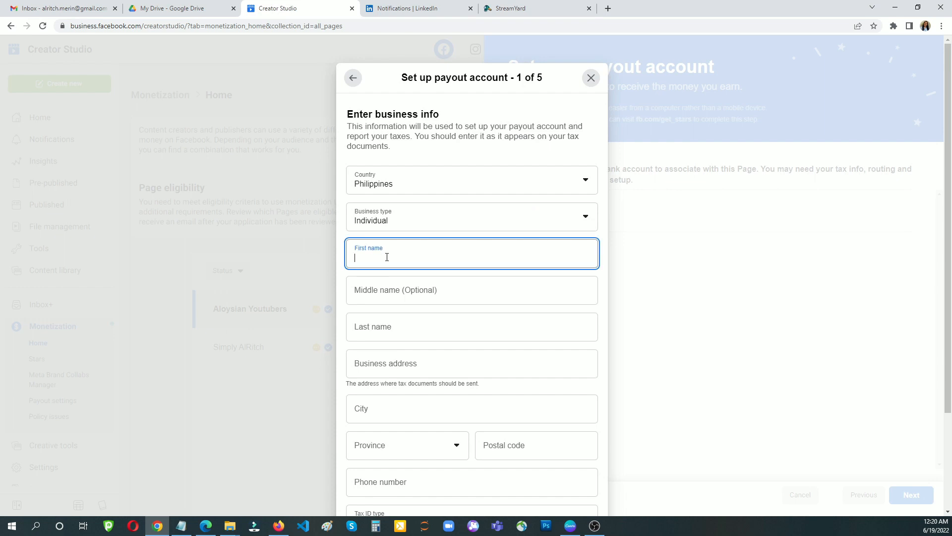
pyautogui.click(382, 325)
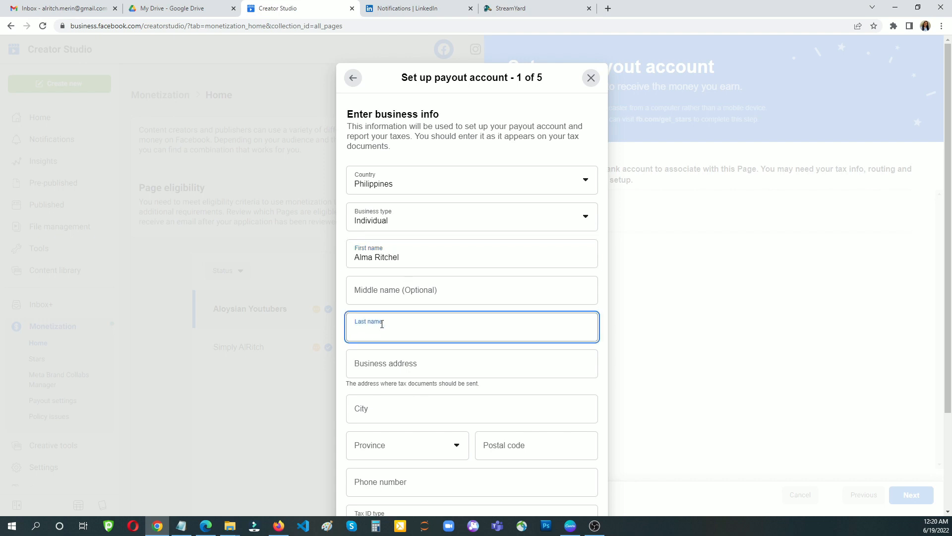
pyautogui.write('Merin')
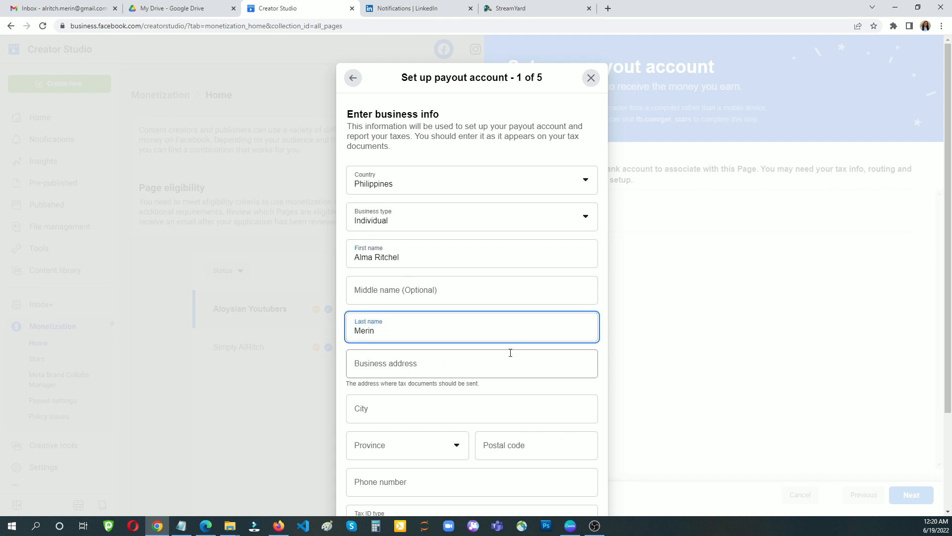
pyautogui.scroll(-1, 416, 334)
pyautogui.click(388, 298)
pyautogui.write('B')
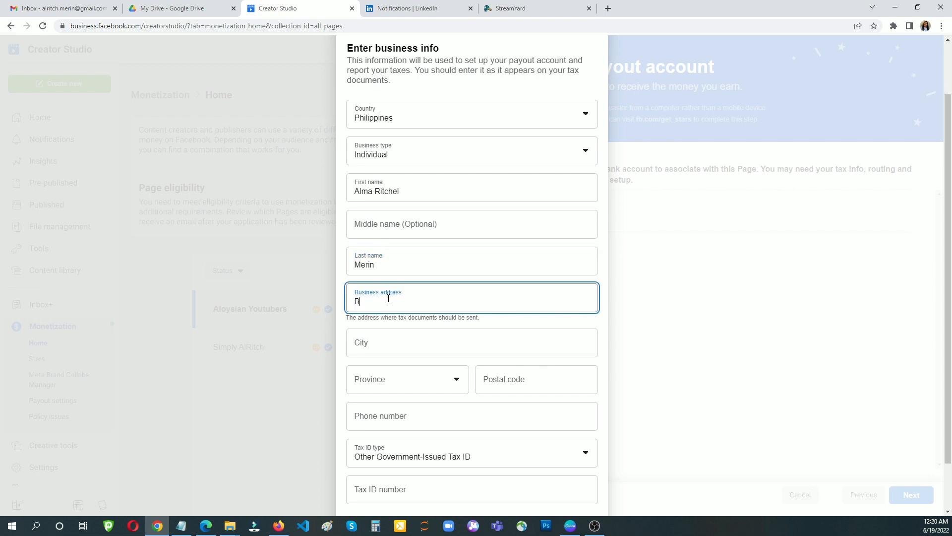
pyautogui.write('lk 21')
pyautogui.press('BackSpace')
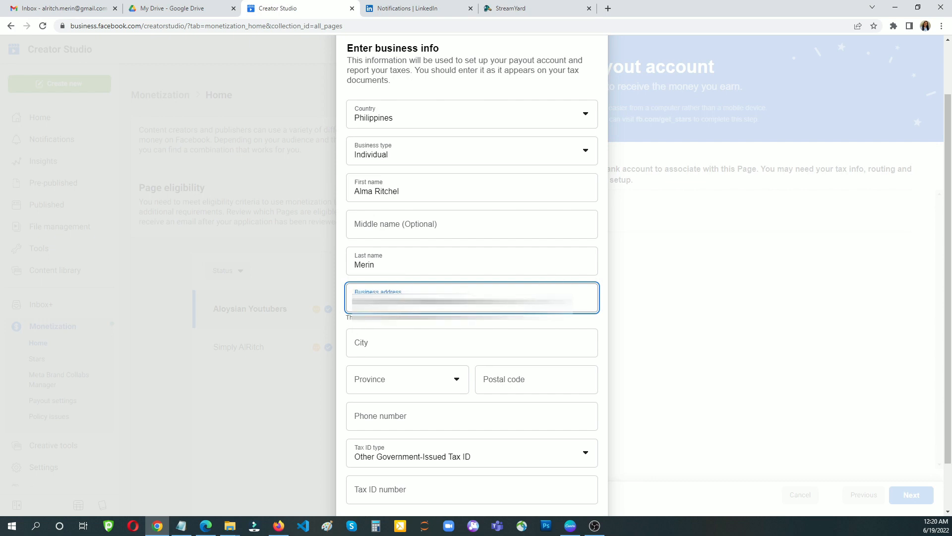
# - Set city Davao City, province Davao Region and postal code 8020
pyautogui.click(371, 344)
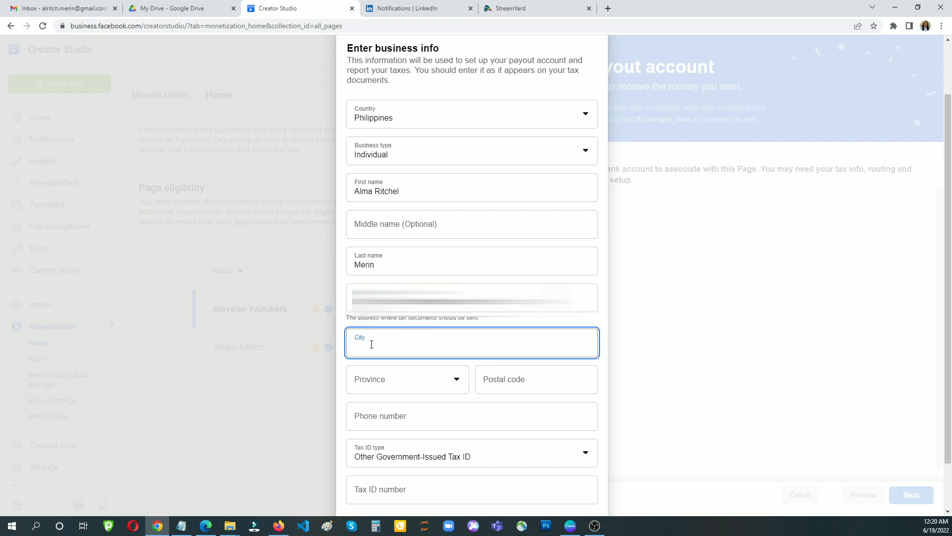
pyautogui.write('Davao City')
pyautogui.click(369, 378)
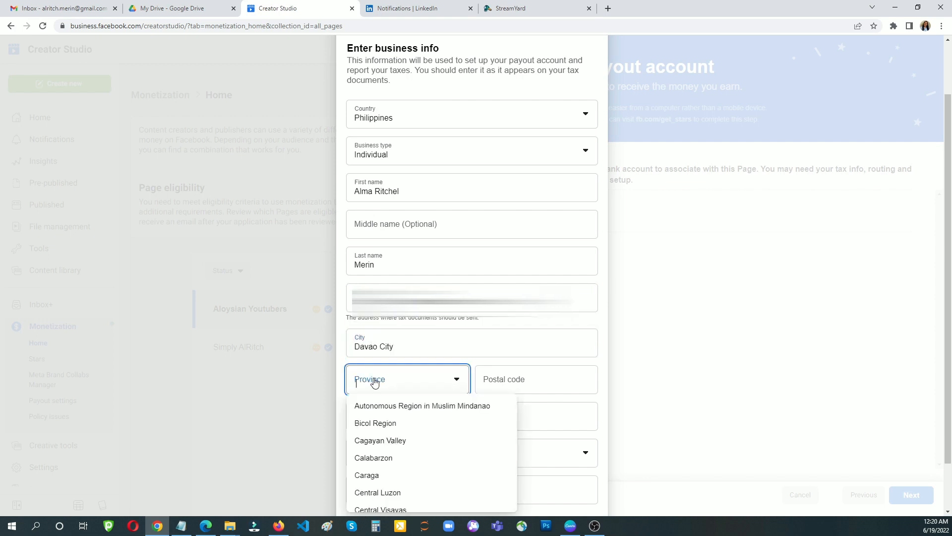
pyautogui.press('d')
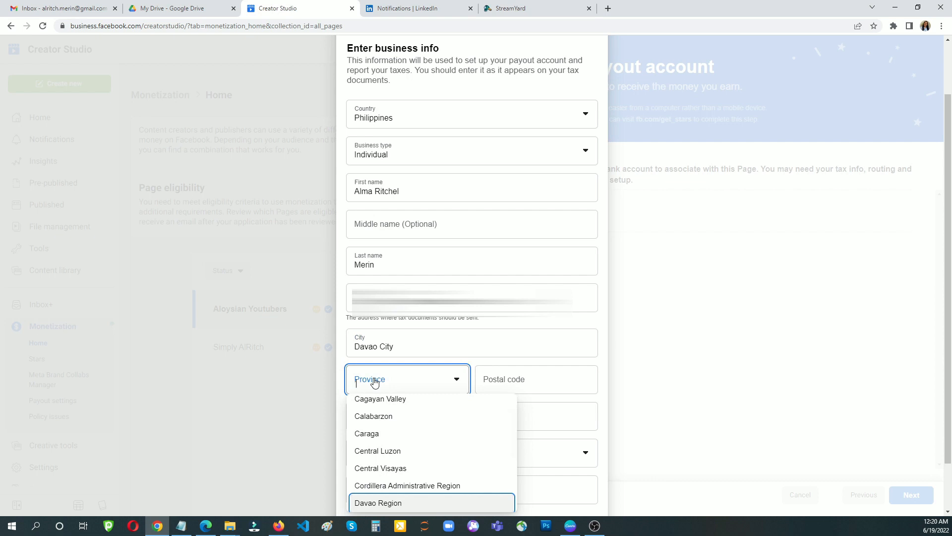
pyautogui.click(395, 503)
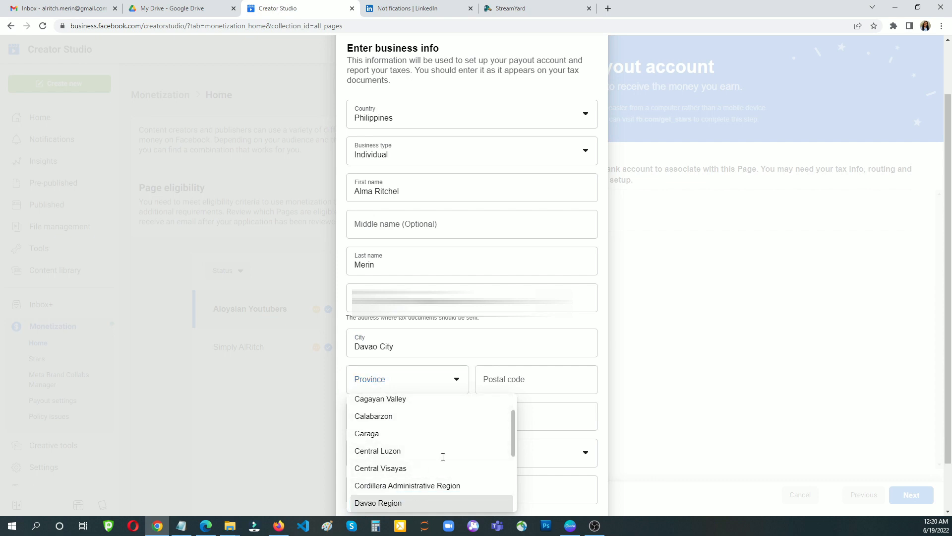
pyautogui.click(513, 378)
pyautogui.write('8020')
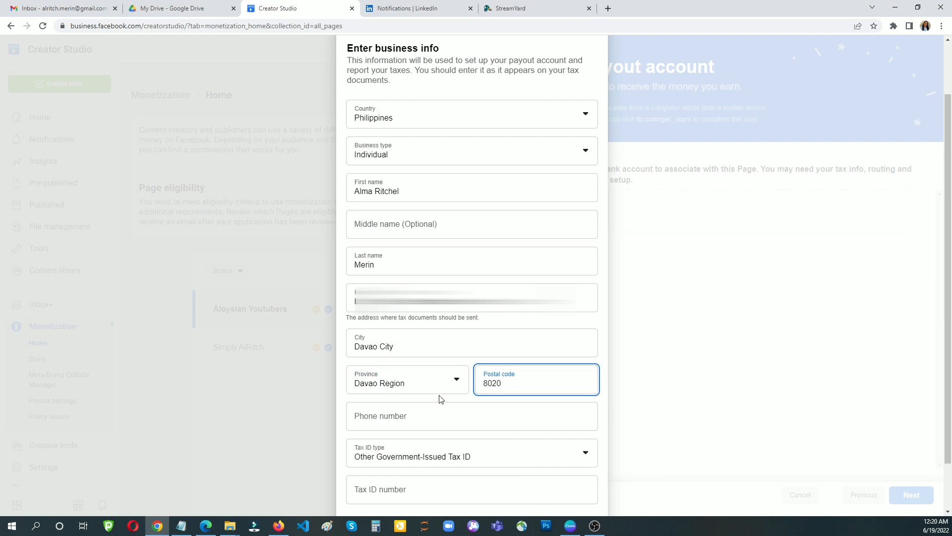
# - Enter the phone number and tax ID number, then submit the business info
pyautogui.click(390, 423)
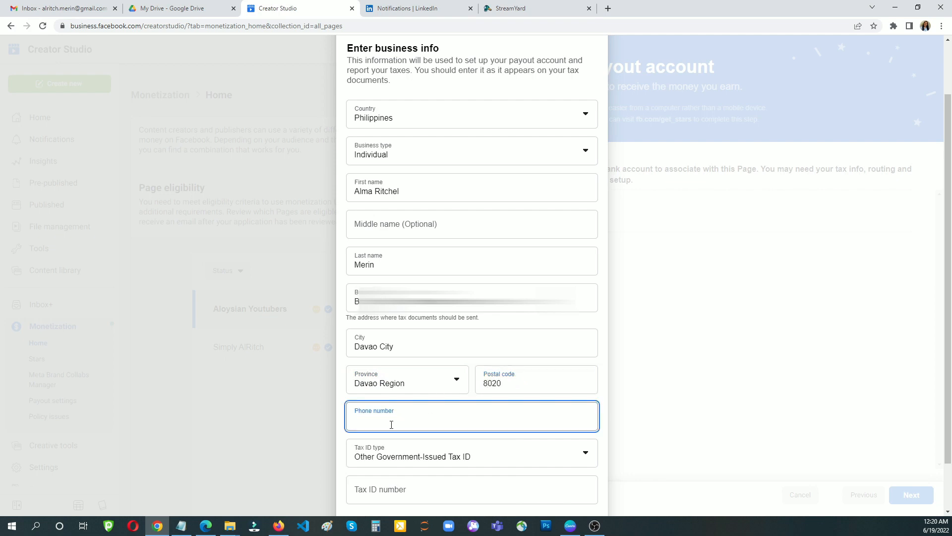
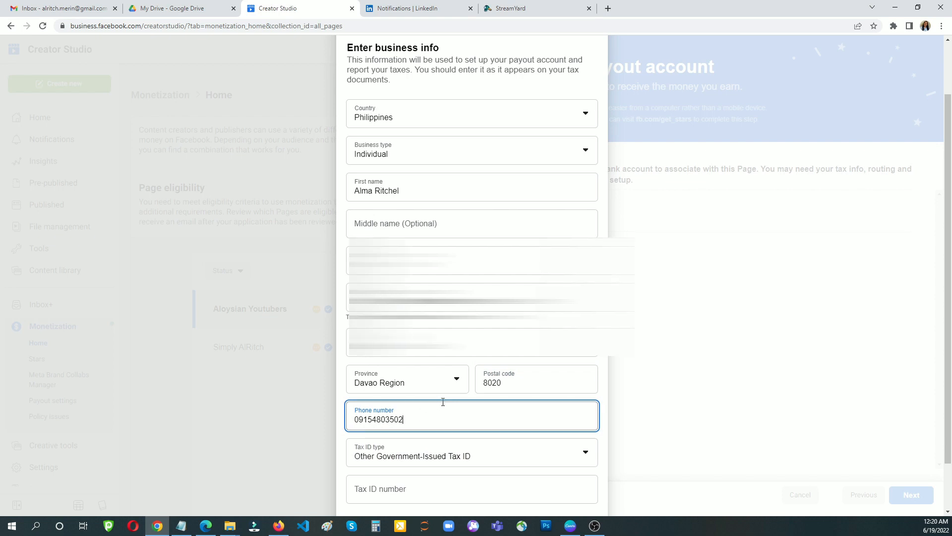
pyautogui.scroll(-2, 439, 407)
pyautogui.click(401, 429)
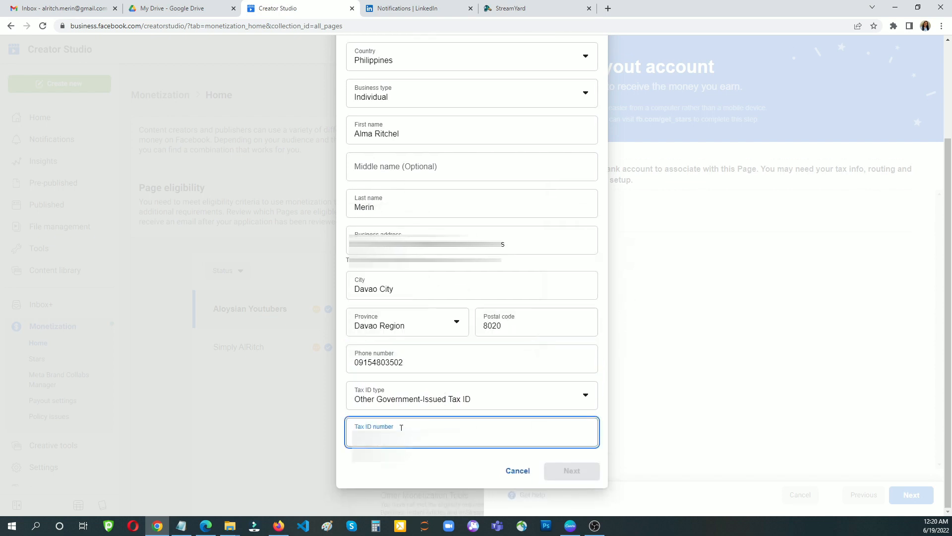
pyautogui.write('…')
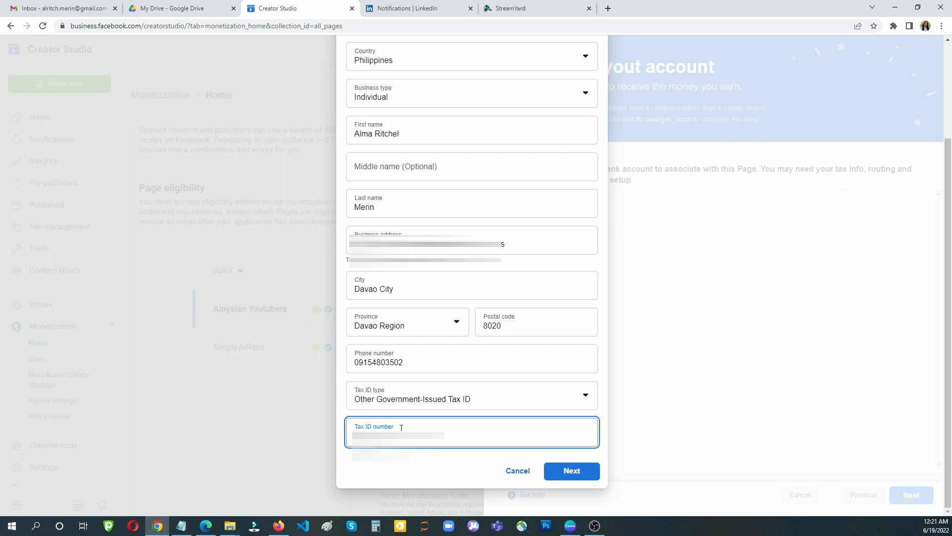
pyautogui.click(563, 475)
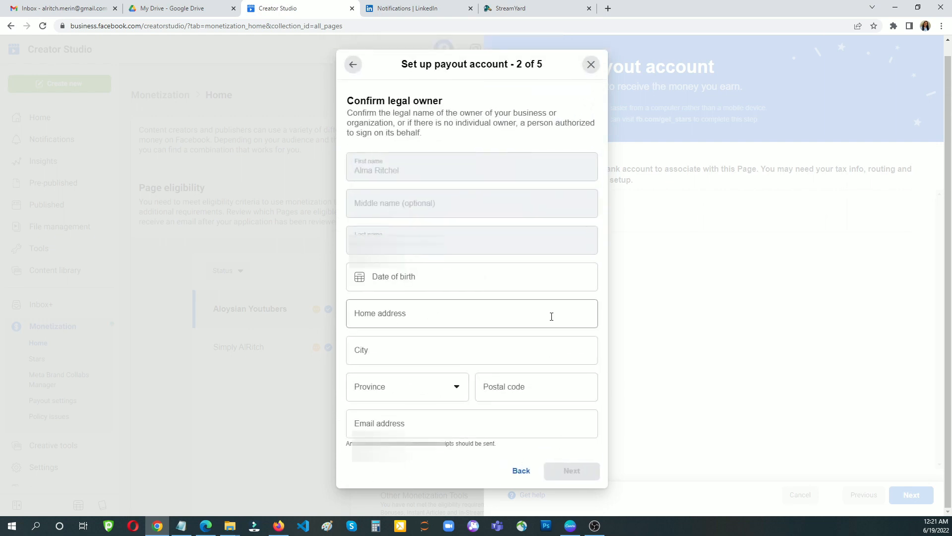
# - Set the legal owner's date of birth and fill in the home address
pyautogui.click(372, 274)
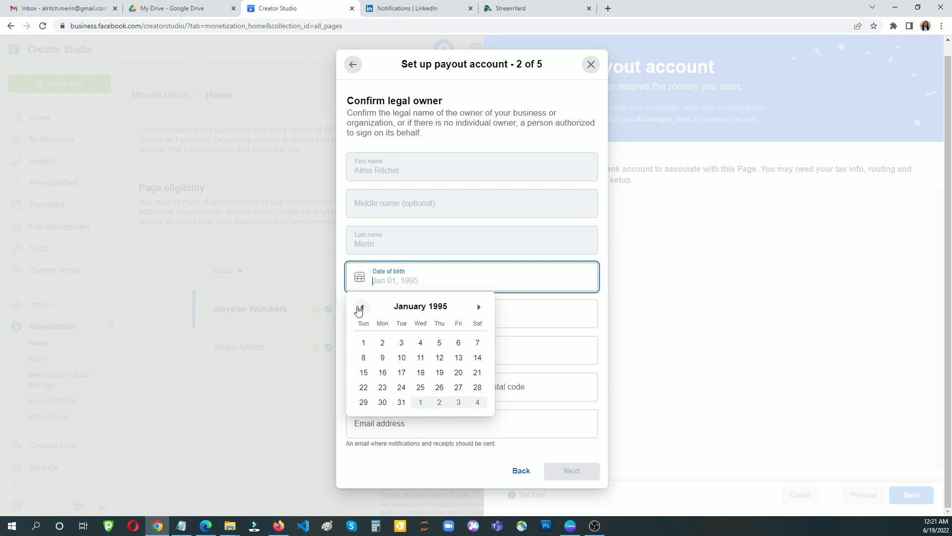
pyautogui.click(362, 308)
pyautogui.click(362, 308)
pyautogui.click(362, 308)
pyautogui.click(362, 308)
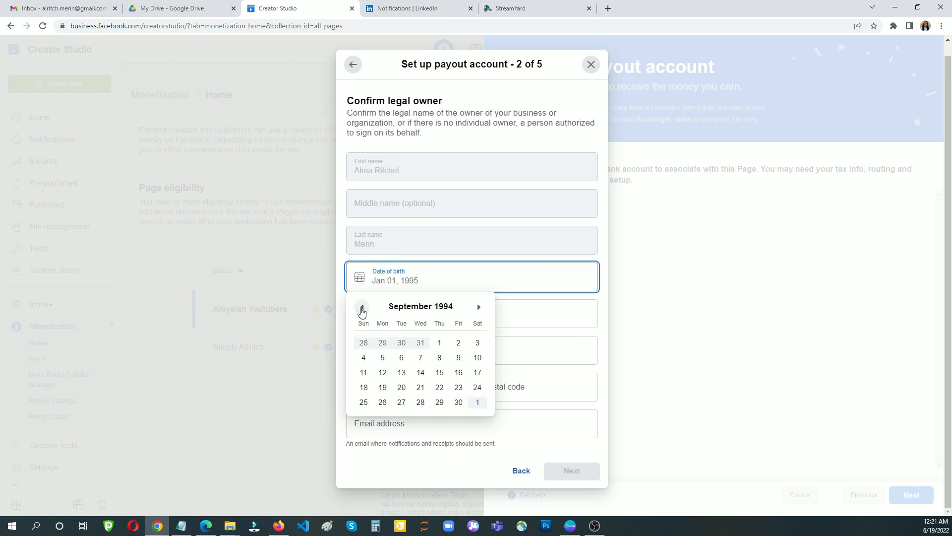
pyautogui.click(362, 308)
pyautogui.click(362, 309)
pyautogui.click(362, 309)
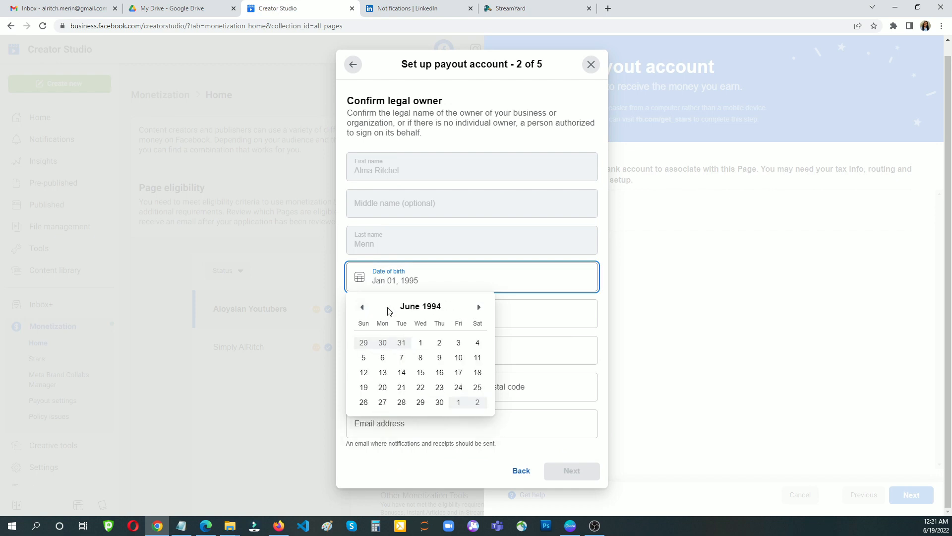
pyautogui.click(362, 308)
pyautogui.click(363, 307)
pyautogui.click(363, 307)
pyautogui.click(363, 307)
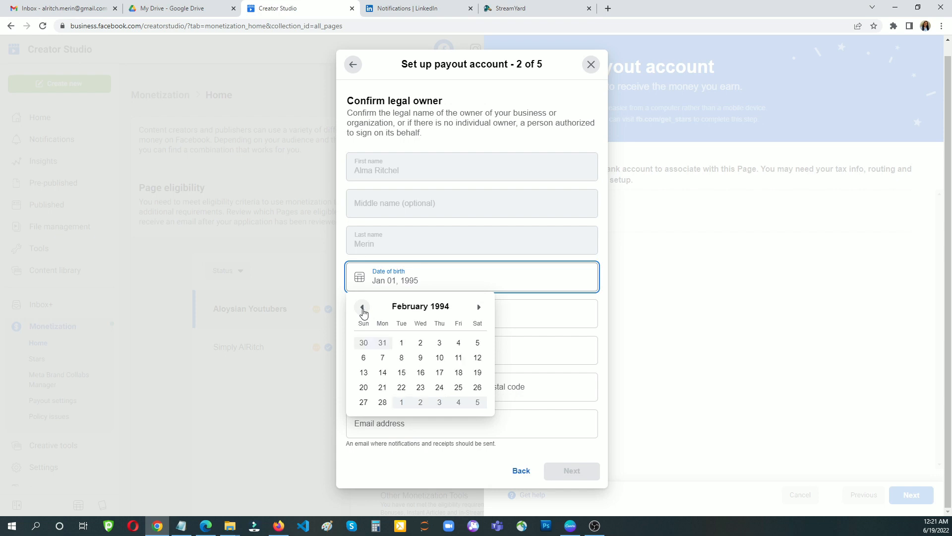
pyautogui.click(384, 280)
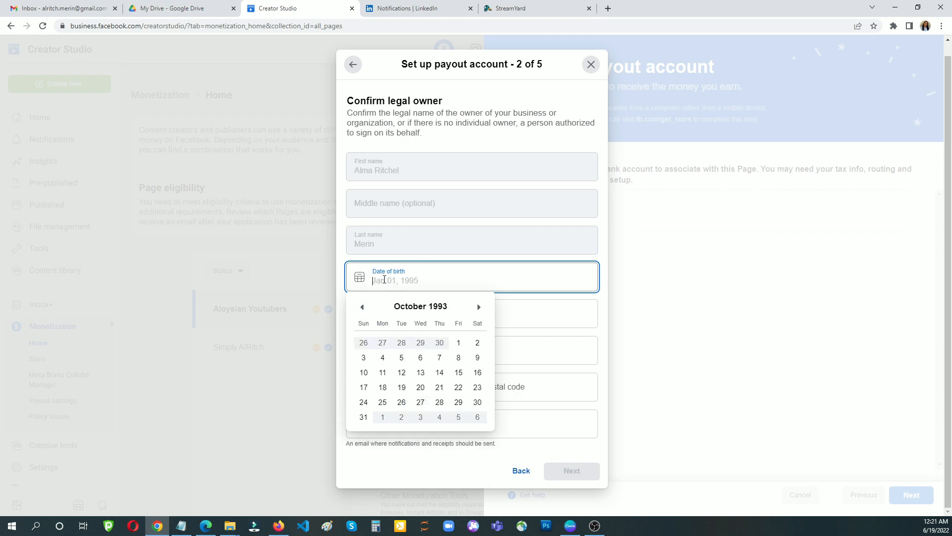
pyautogui.write('Ma')
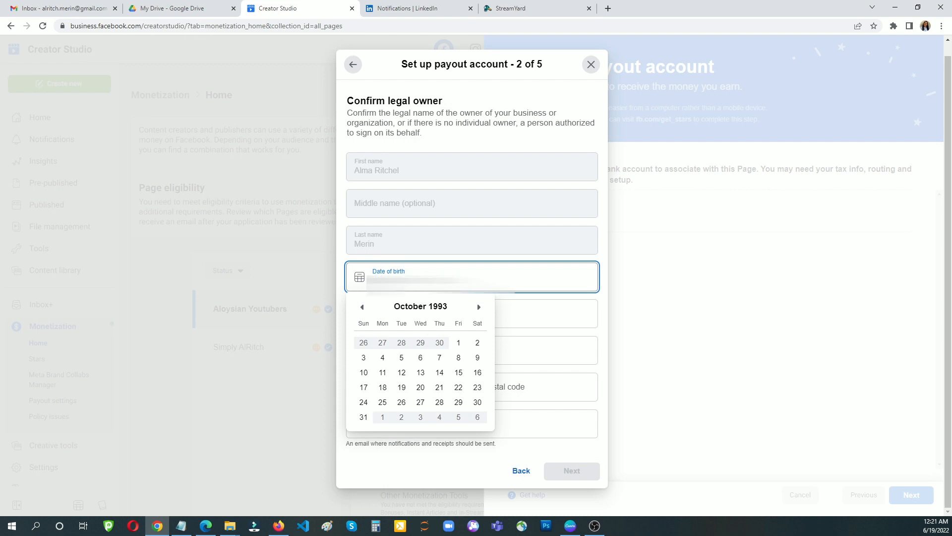
pyautogui.click(530, 317)
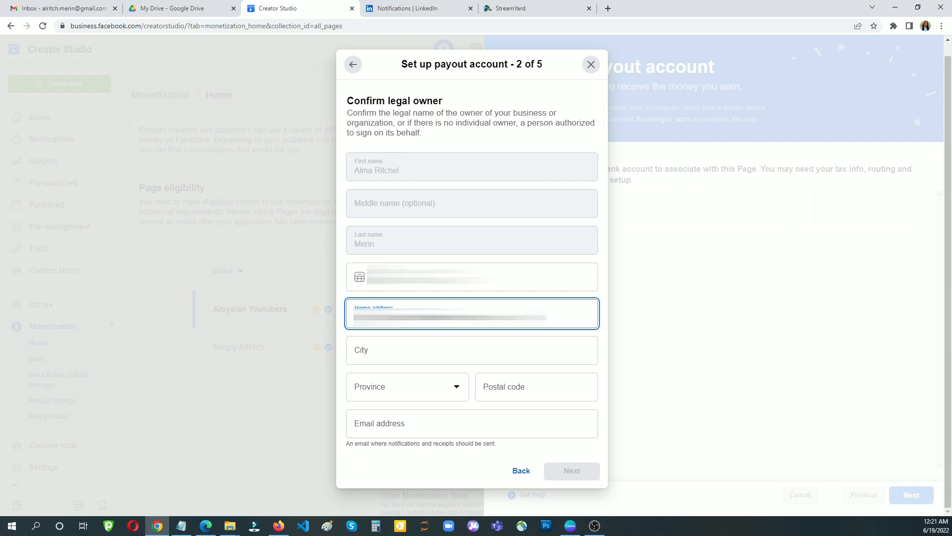
# - Fill the owner's city Davao City, province Davao Region and postal code 8020
pyautogui.click(365, 355)
pyautogui.write('Da')
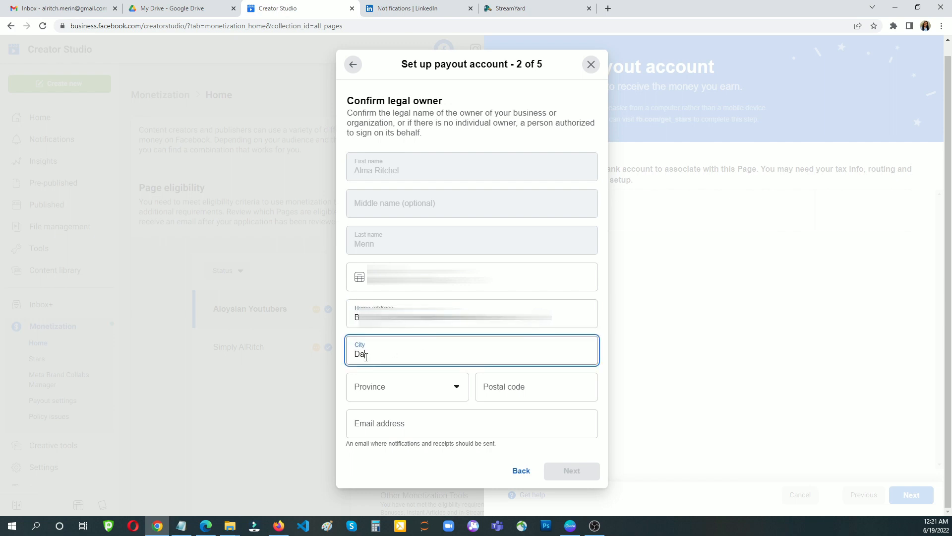
pyautogui.write('vao City')
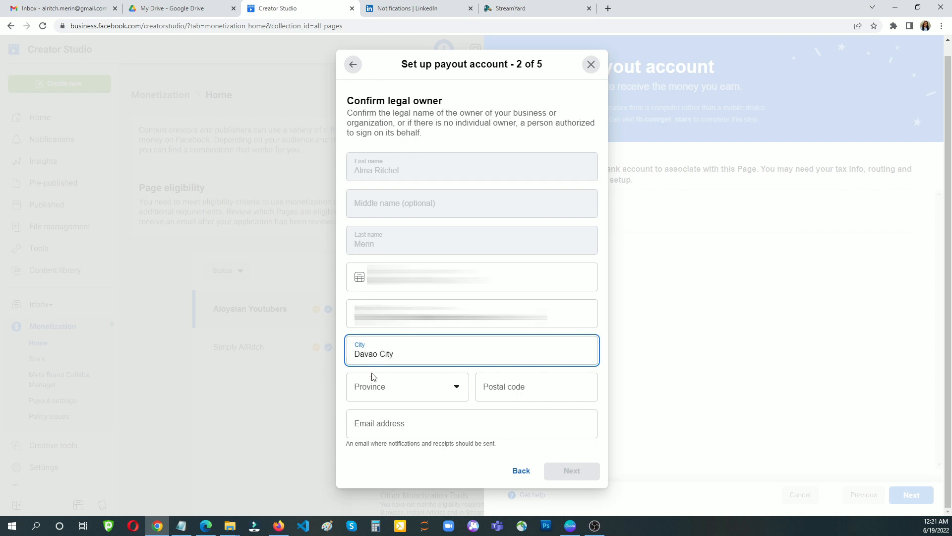
pyautogui.click(380, 386)
pyautogui.scroll(-3, 411, 463)
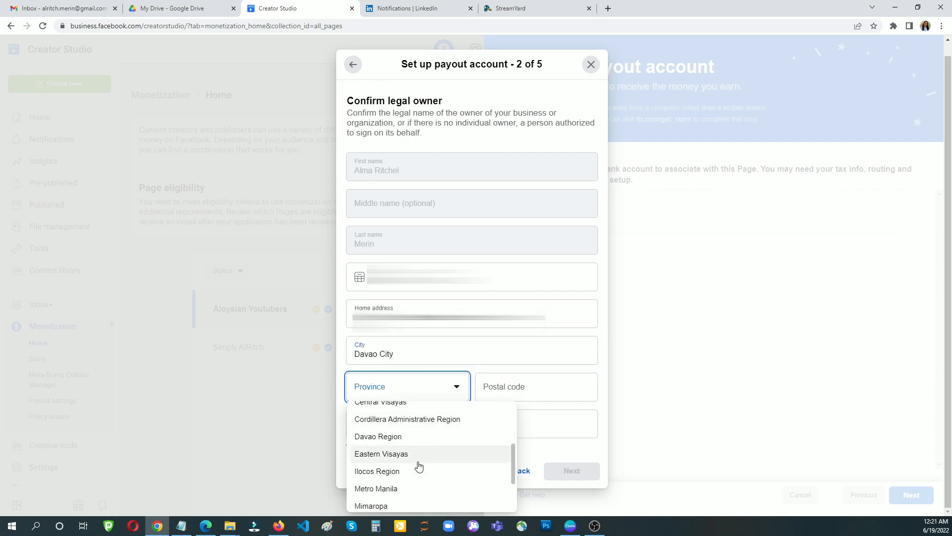
pyautogui.click(408, 436)
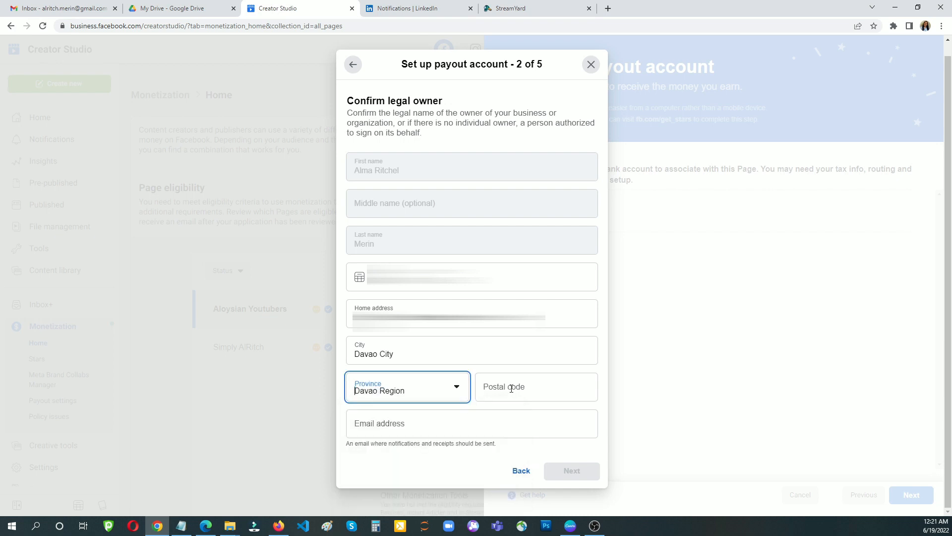
pyautogui.click(511, 388)
pyautogui.write('80')
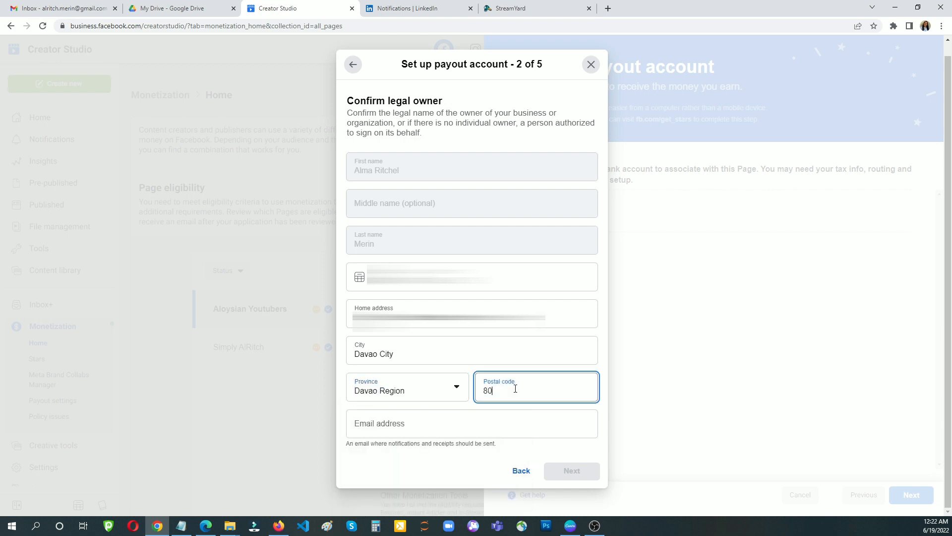
pyautogui.write('230')
pyautogui.press('BackSpace')
pyautogui.press('BackSpace')
pyautogui.write('0')
# - Enter the owner's contact e-mail and submit the legal owner details
pyautogui.click(426, 422)
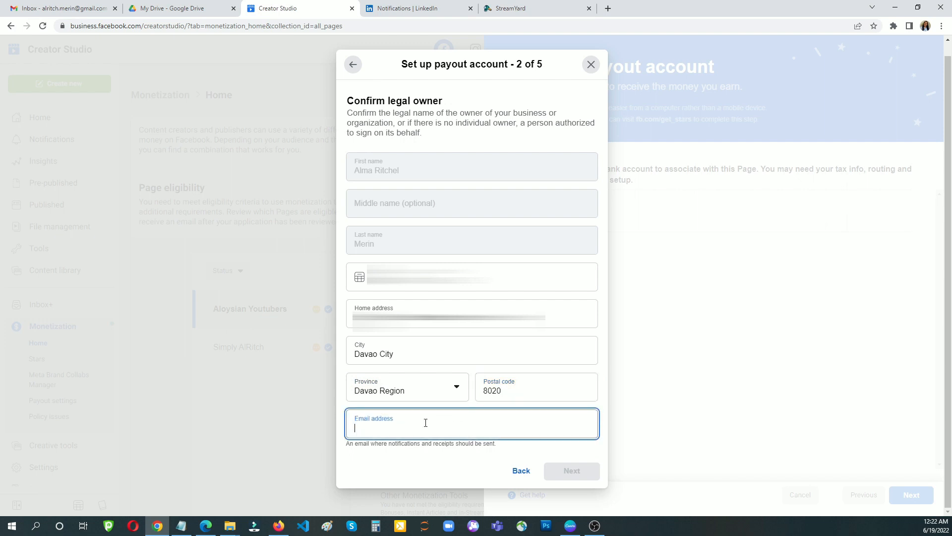
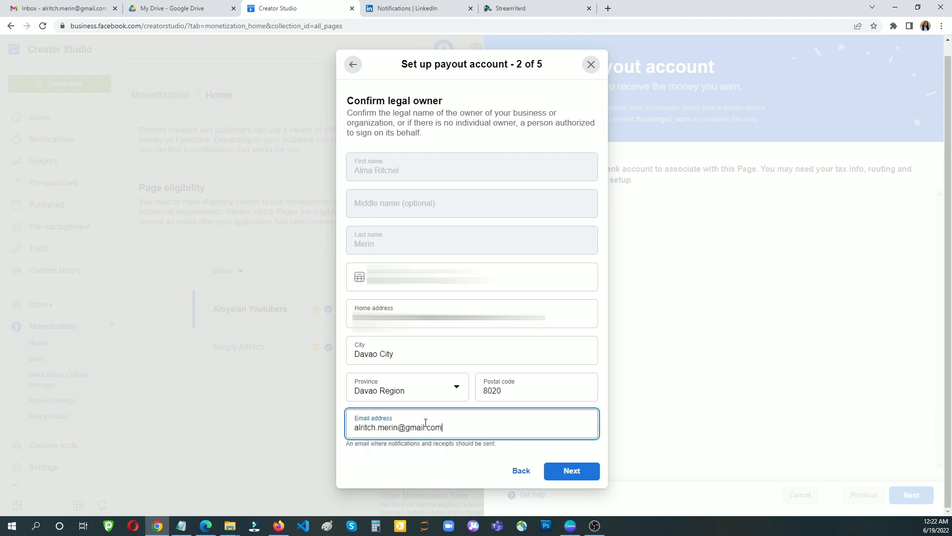
pyautogui.click(570, 475)
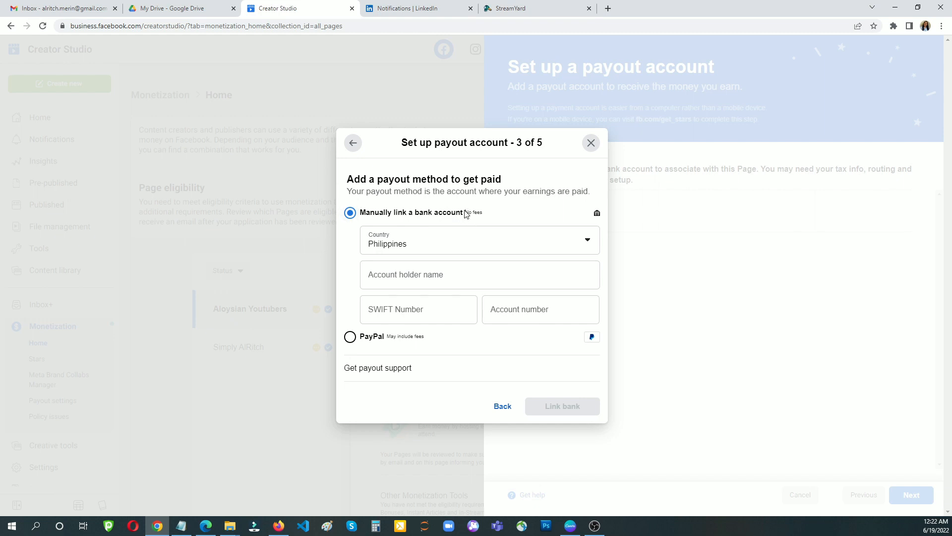
# - Compare the bank option's No fees note with PayPal's May include fees note
pyautogui.moveTo(465, 212); pyautogui.dragTo(505, 215)
pyautogui.click(505, 212)
pyautogui.moveTo(387, 337); pyautogui.dragTo(435, 338)
pyautogui.click(457, 340)
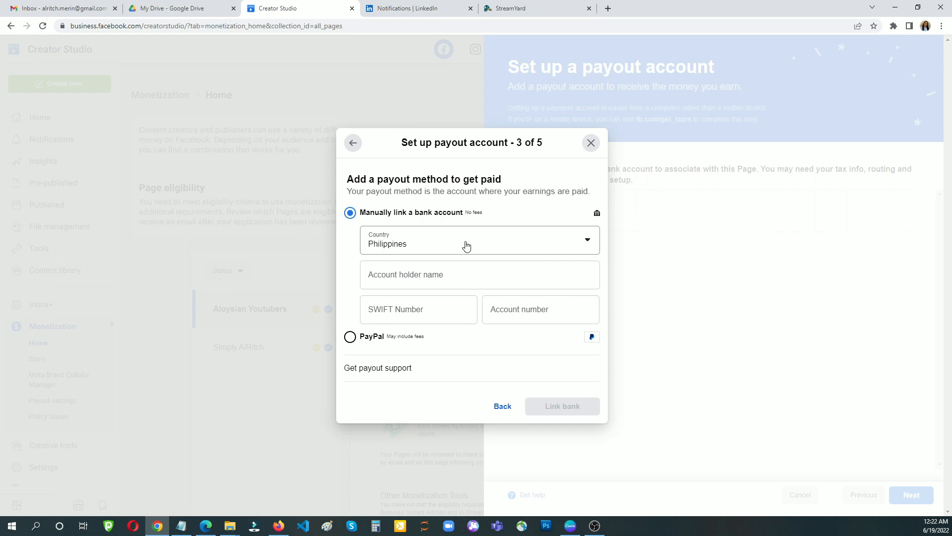
# - Enter the account holder name and bank account number, then open a new browser tab
pyautogui.click(424, 274)
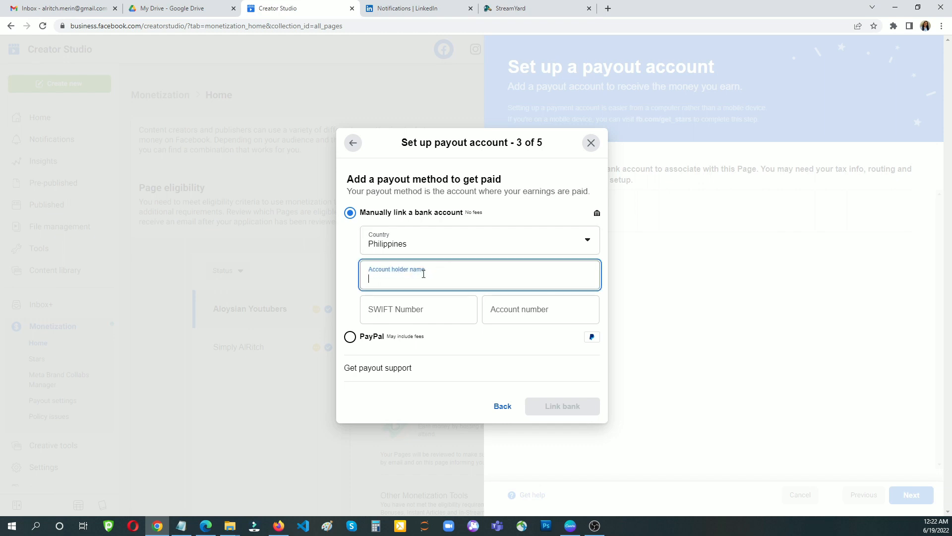
pyautogui.click(546, 313)
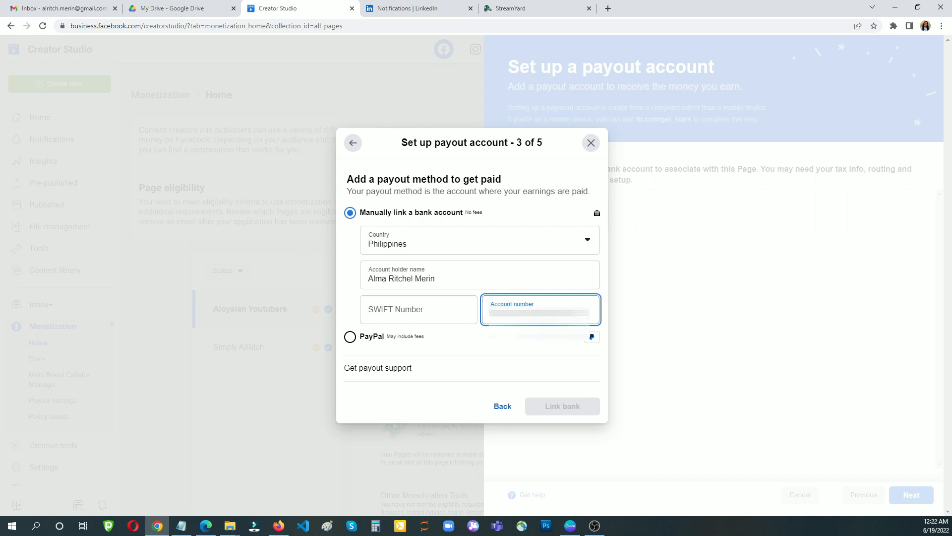
pyautogui.click(609, 8)
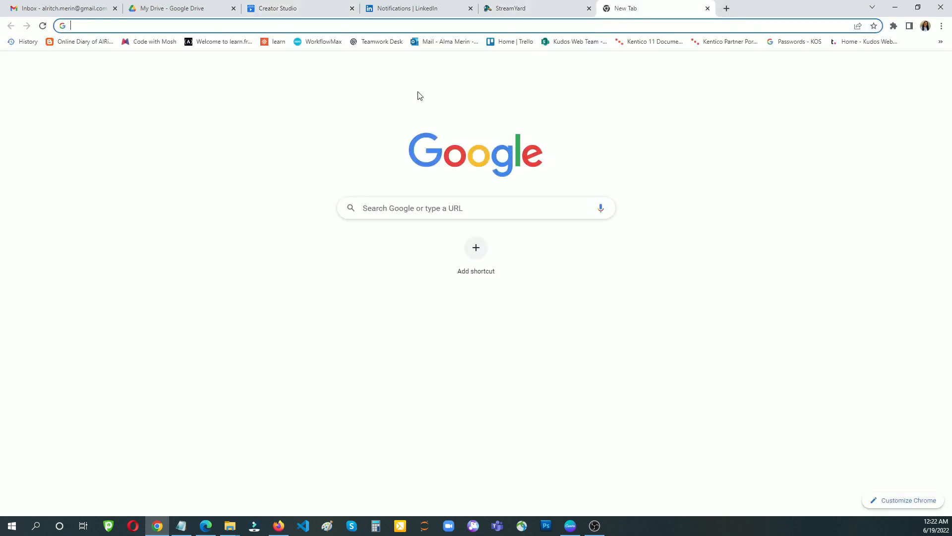
# - Google the Unionbank SWIFT code, copy UBPHPHMMXXX, and return to the SWIFT Number field
pyautogui.write('union')
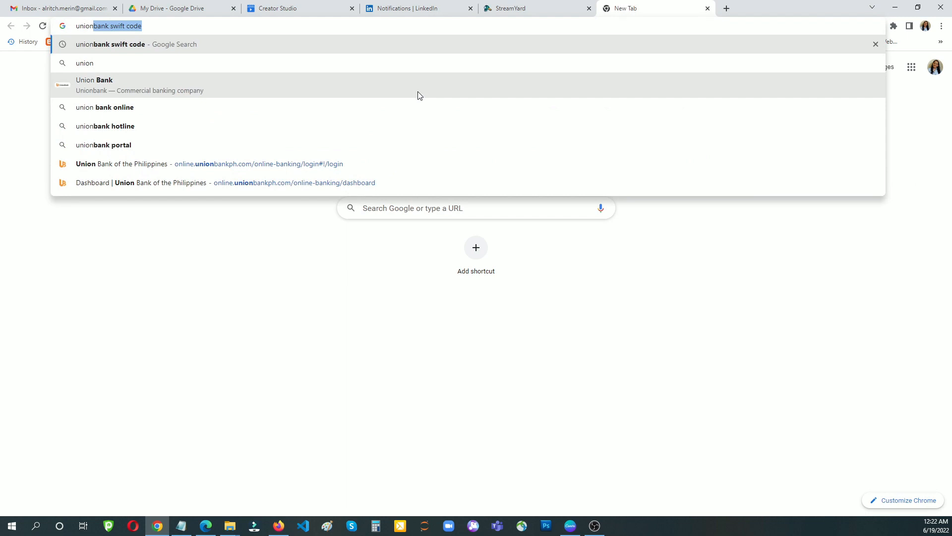
pyautogui.press('Return')
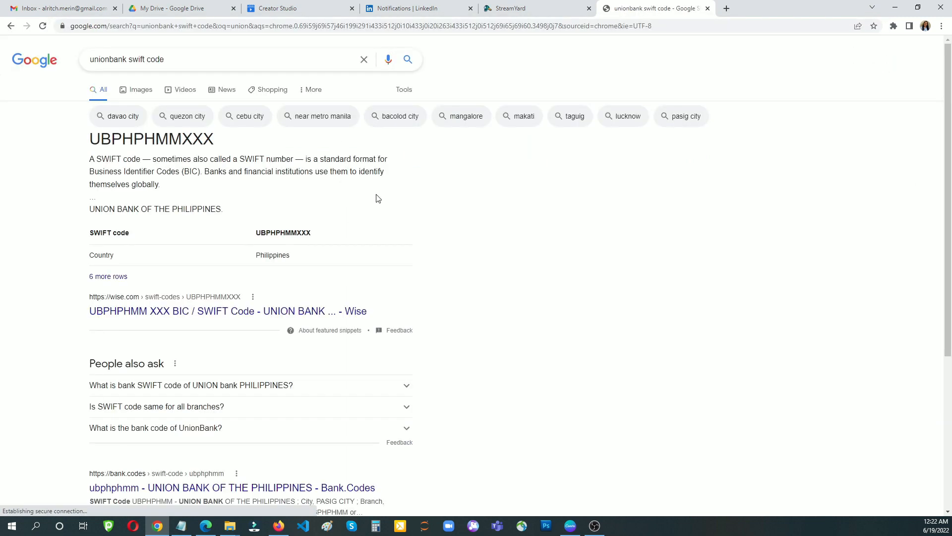
pyautogui.doubleClick(325, 246)
pyautogui.hotkey('ctrl', 'c')
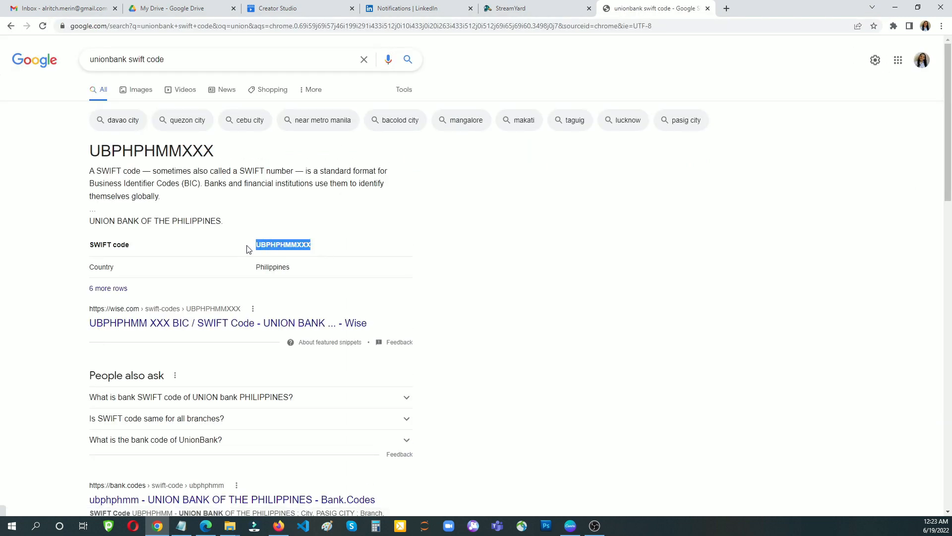
pyautogui.click(412, 8)
pyautogui.click(285, 15)
pyautogui.click(377, 310)
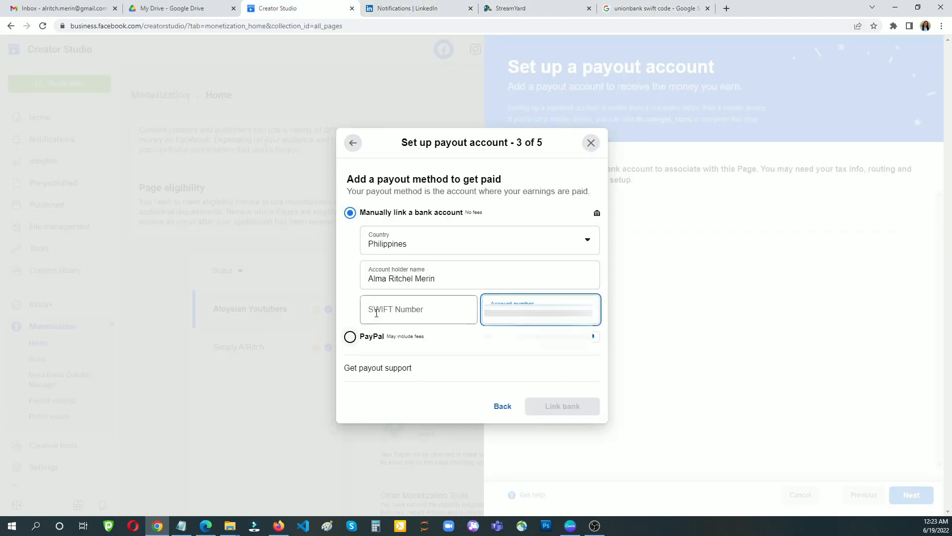
# - Paste UBPHPHMMXXX as the SWIFT number without the leading space and link the bank account
pyautogui.hotkey('ctrl', 'v')
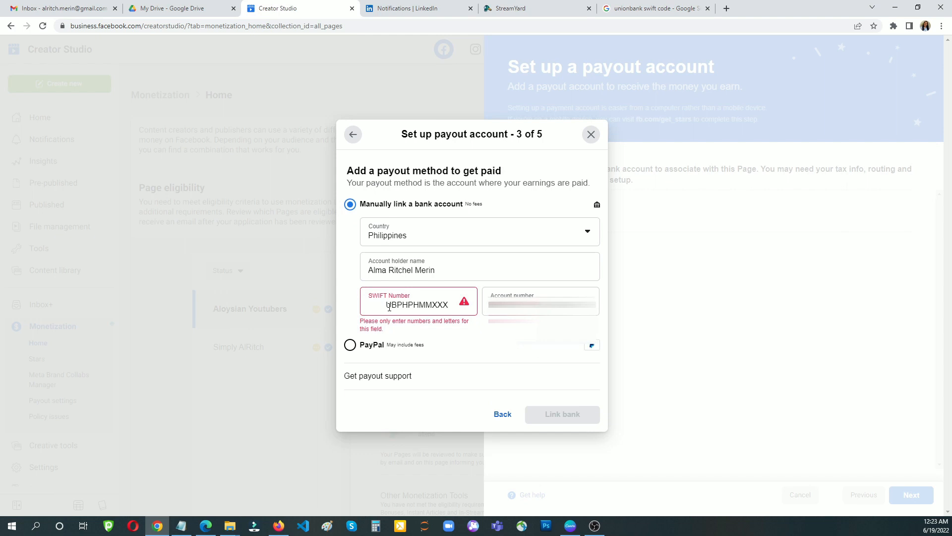
pyautogui.press('BackSpace')
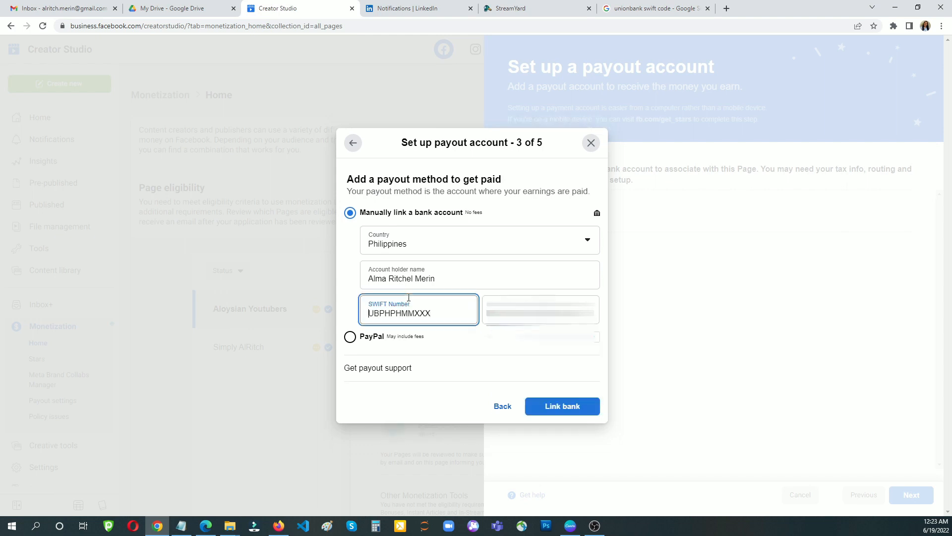
pyautogui.click(573, 408)
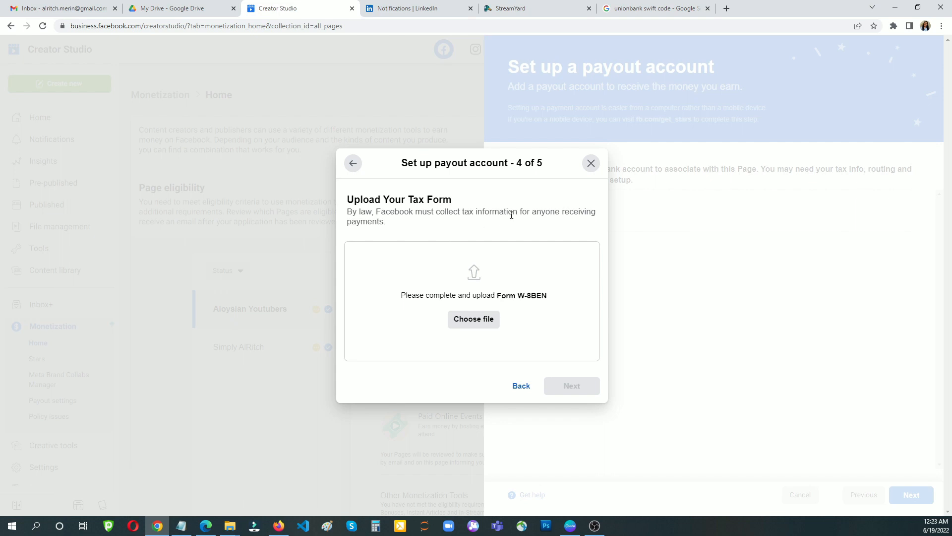
# - Download the W-8BEN tax form as fw8ben (1).pdf and show all downloads
pyautogui.click(527, 296)
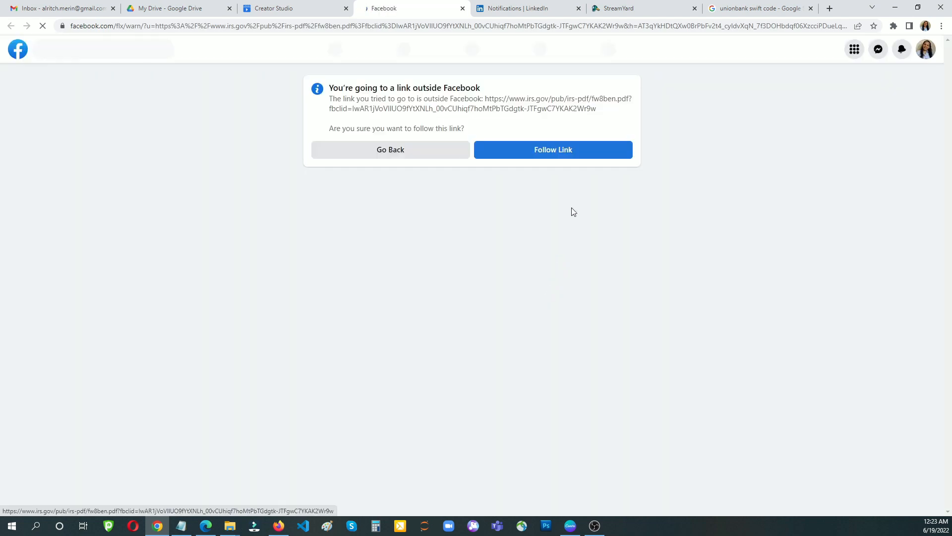
pyautogui.click(527, 155)
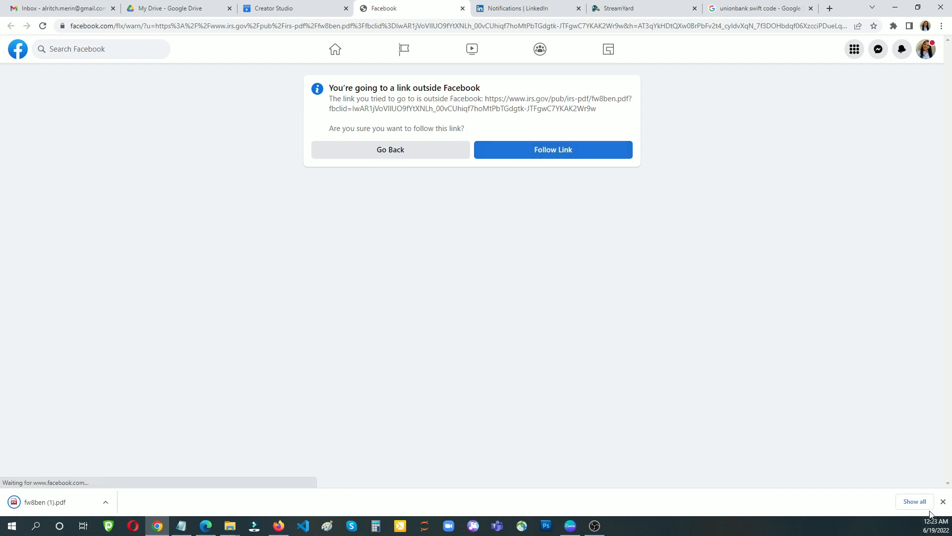
pyautogui.click(915, 502)
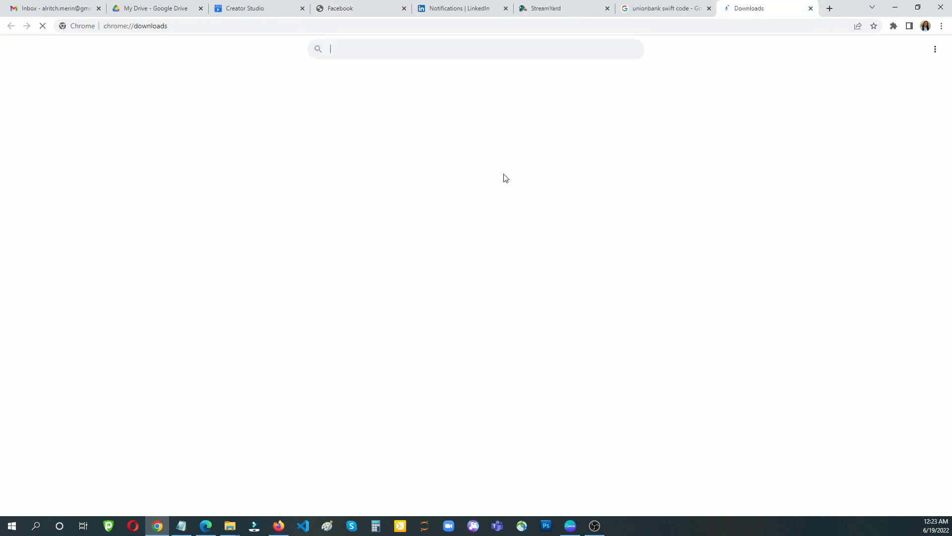
# - Show fw8ben (1).pdf in its folder and bring the Downloads File Explorer window on screen
pyautogui.click(398, 144)
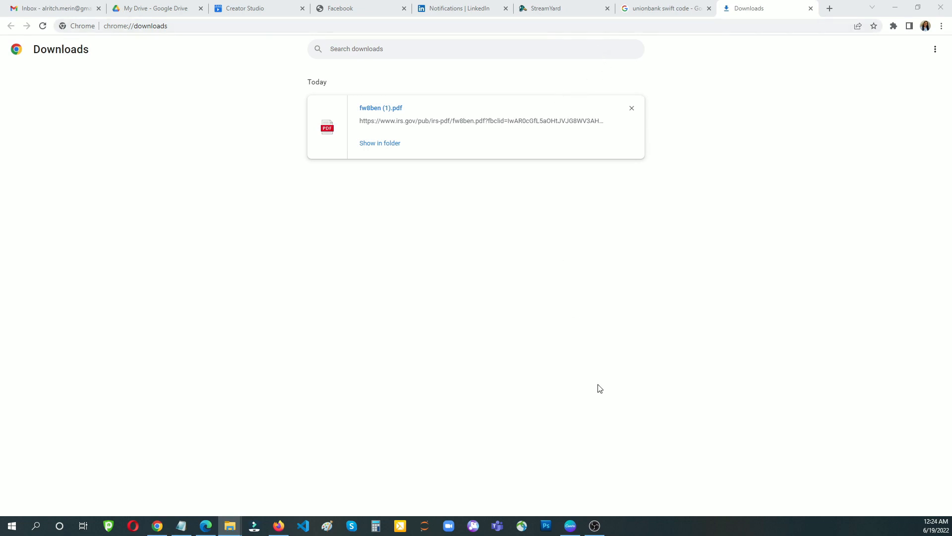
pyautogui.moveTo(236, 526)
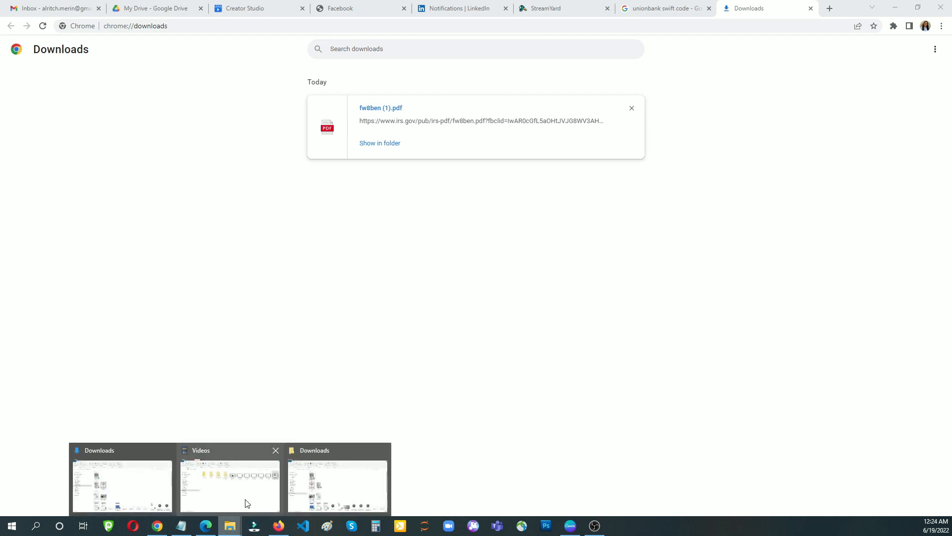
pyautogui.moveTo(244, 499)
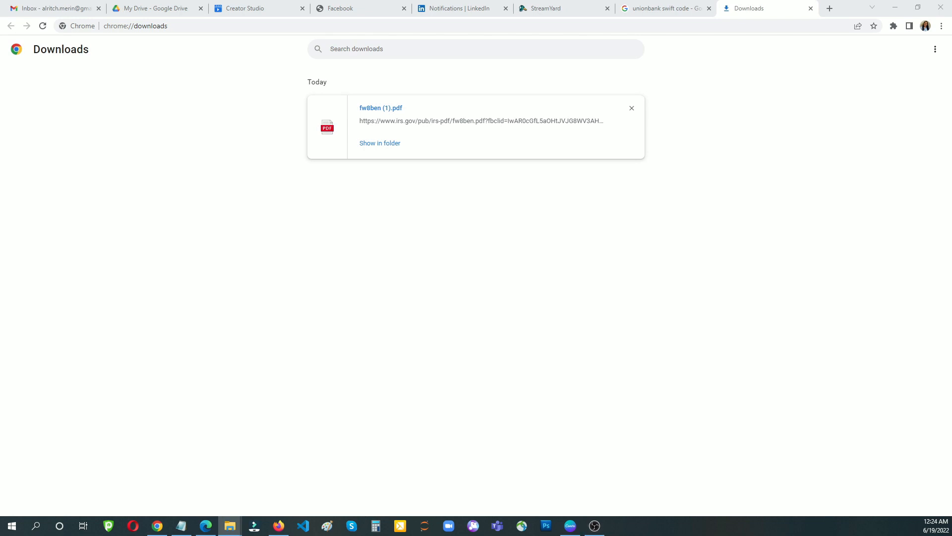
pyautogui.moveTo(15, 157); pyautogui.dragTo(285, 119)
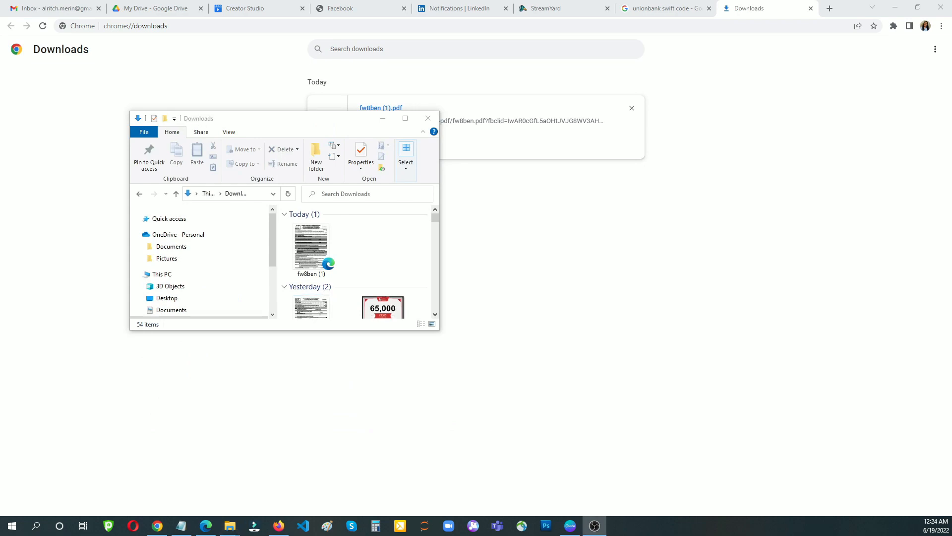
# - Maximize the Downloads window and open fw8ben (1) from under Today
pyautogui.click(405, 119)
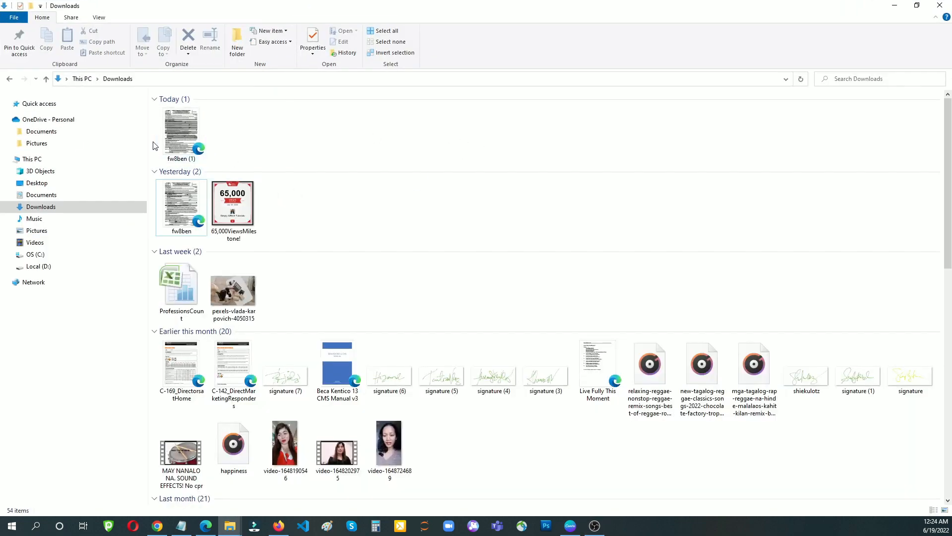
pyautogui.doubleClick(183, 136)
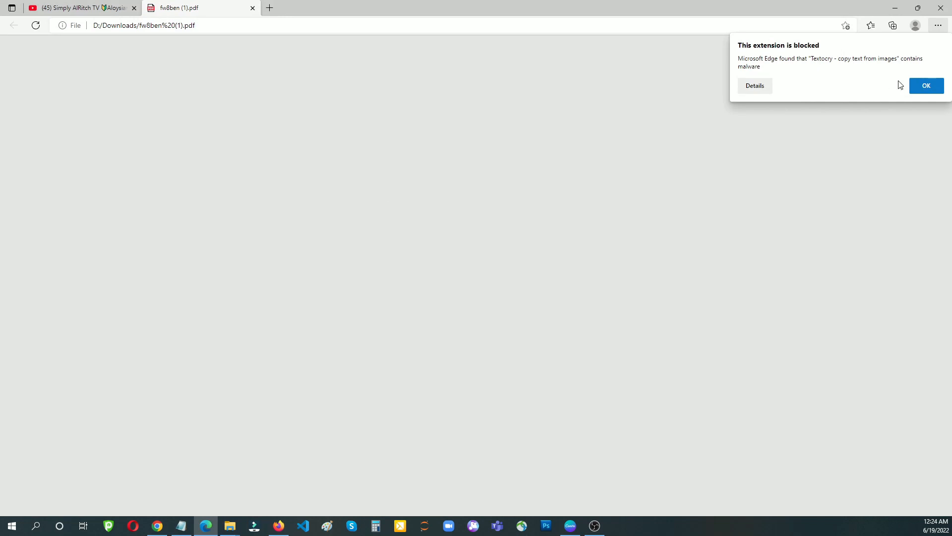
# - Dismiss the blocked-extension warning and add the beneficial owner's name on line 1
pyautogui.click(924, 85)
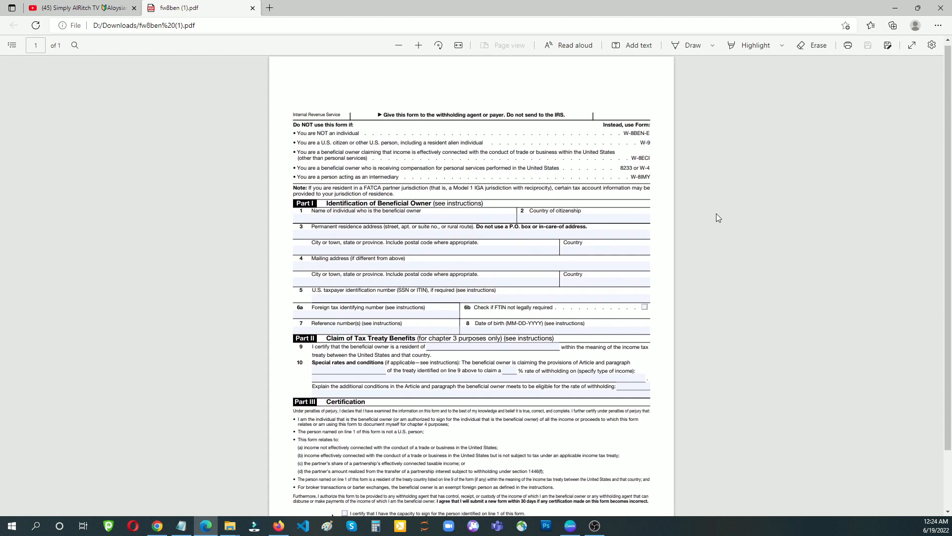
pyautogui.scroll(2, 716, 213)
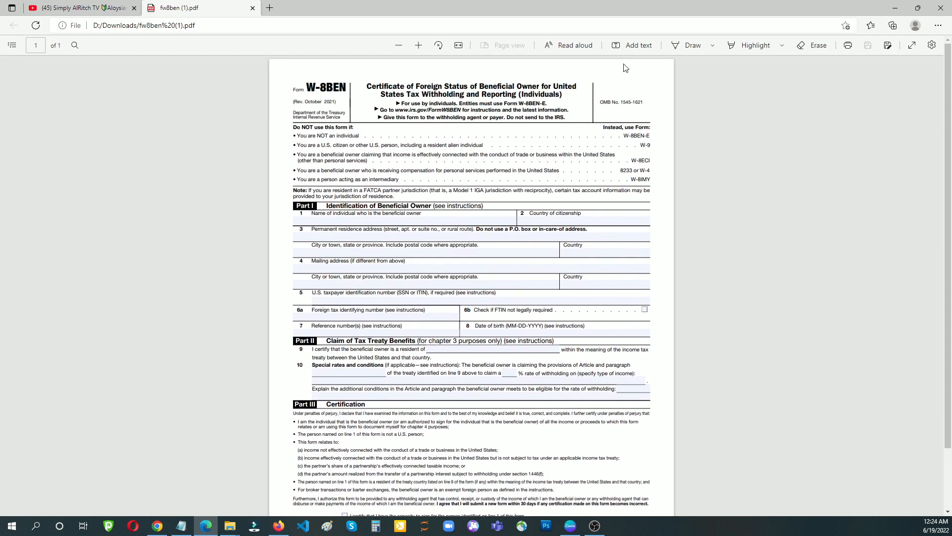
pyautogui.click(634, 47)
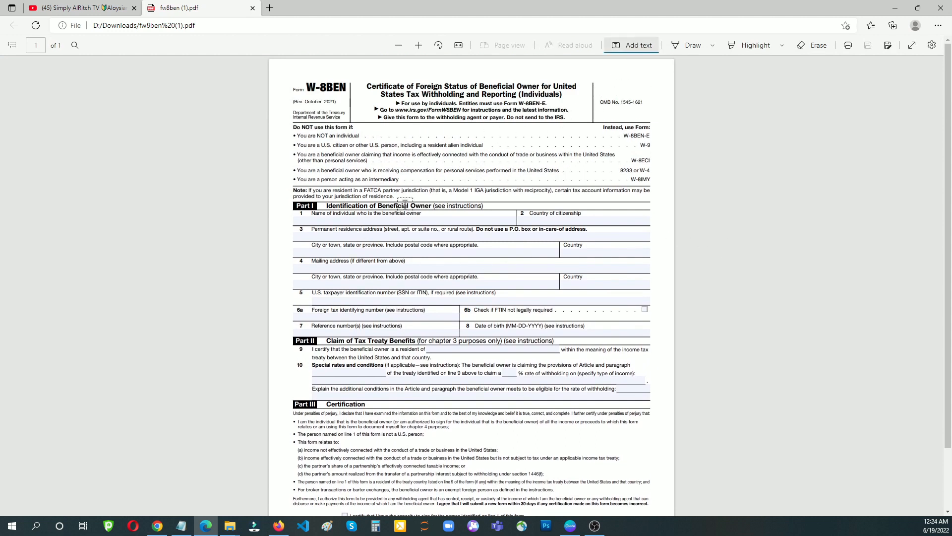
pyautogui.click(319, 218)
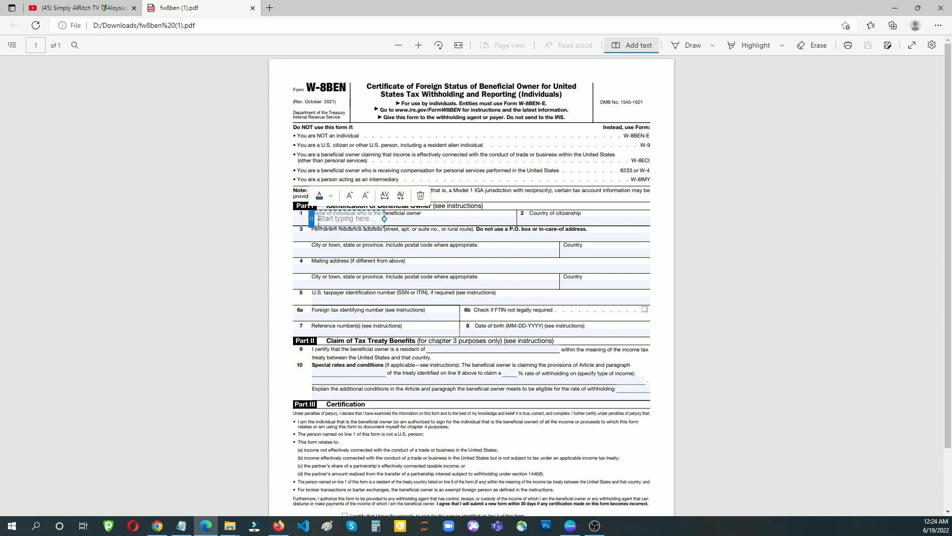
pyautogui.write('Juan d')
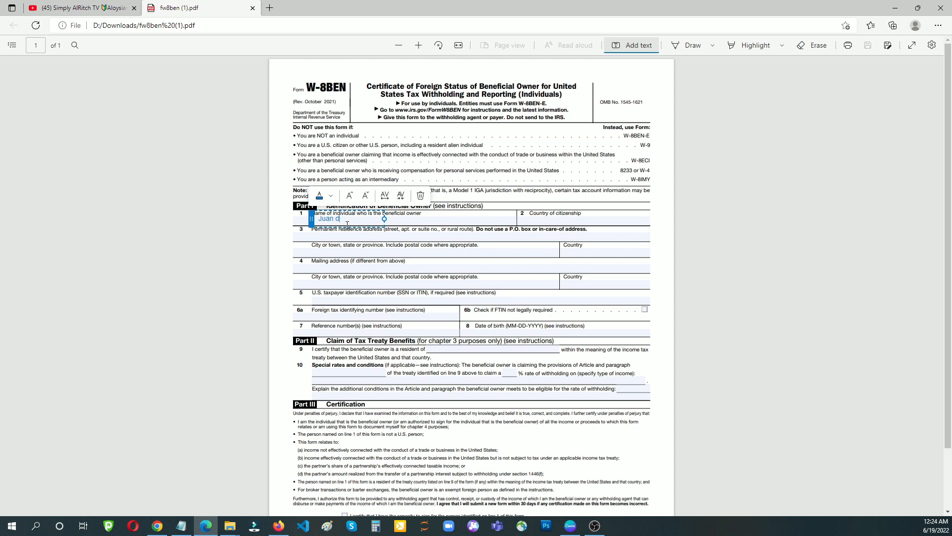
pyautogui.write('ela Cruz')
# - Add Filipino as country of citizenship and colour that text blue
pyautogui.click(538, 221)
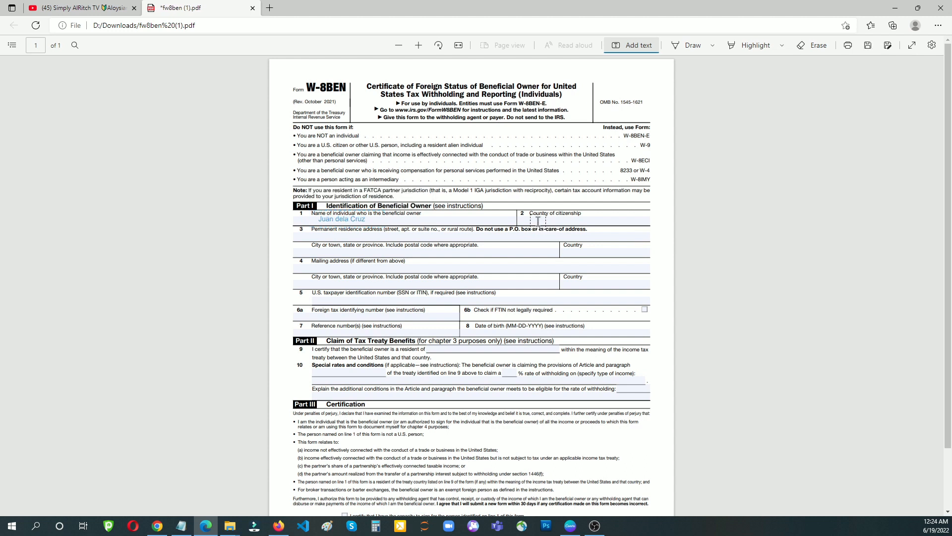
pyautogui.write('Fil')
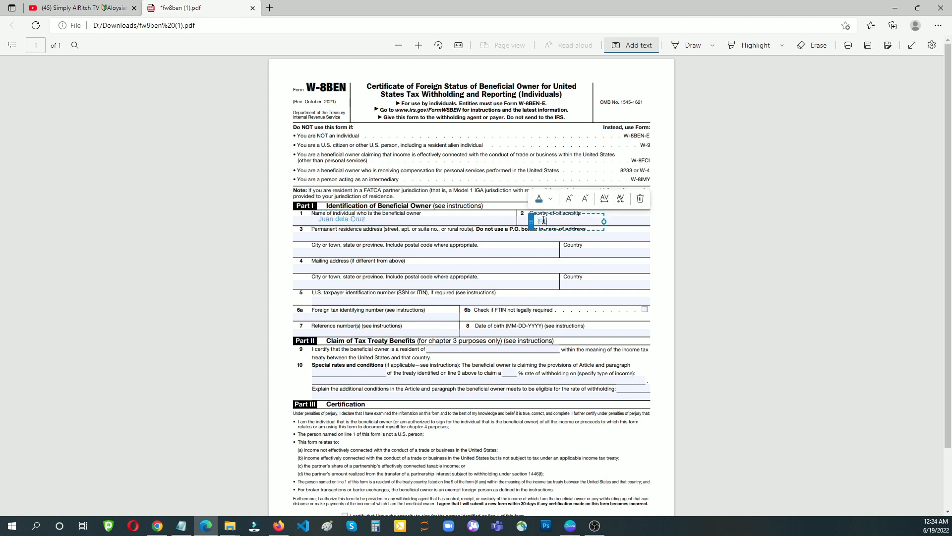
pyautogui.write('ipino')
pyautogui.moveTo(531, 225)
pyautogui.mouseDown()
pyautogui.moveTo(521, 183)
pyautogui.moveTo(525, 222)
pyautogui.mouseUp()
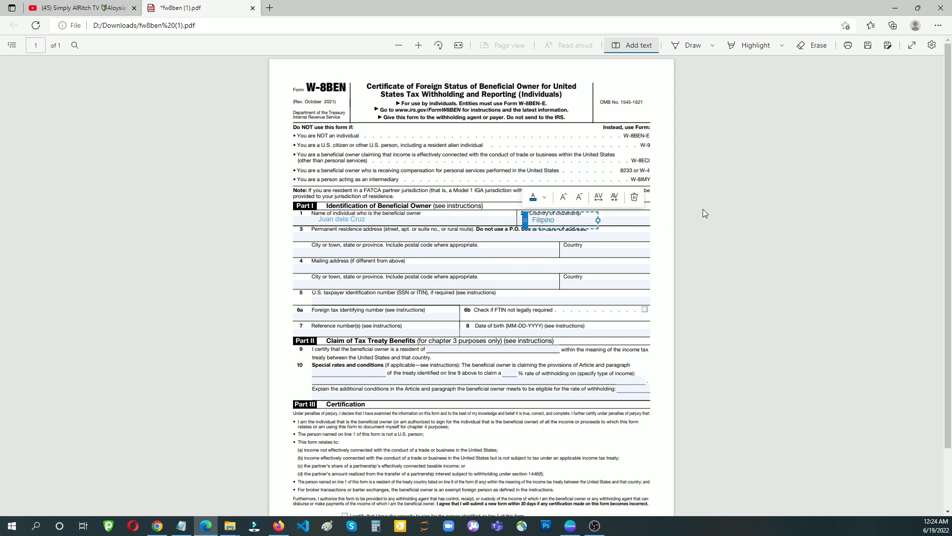
pyautogui.click(534, 198)
pyautogui.click(537, 175)
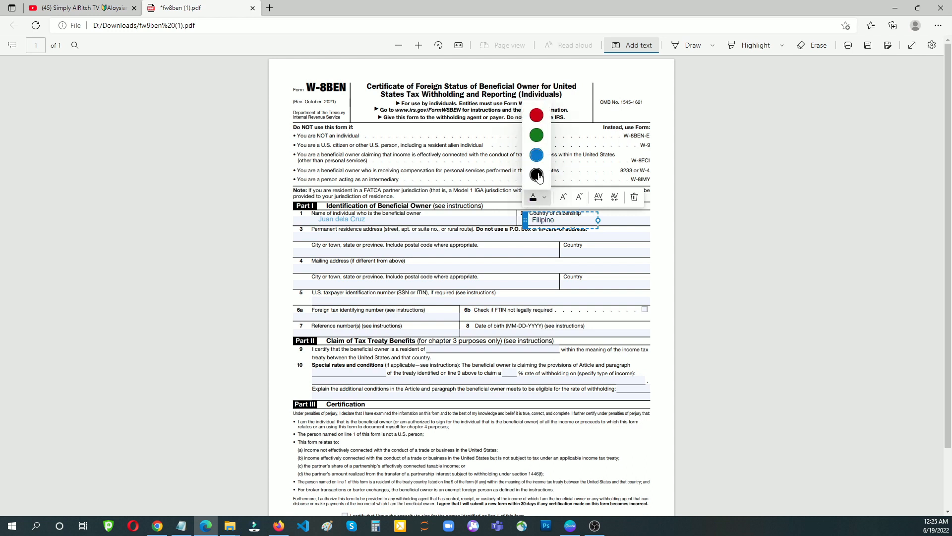
pyautogui.click(537, 115)
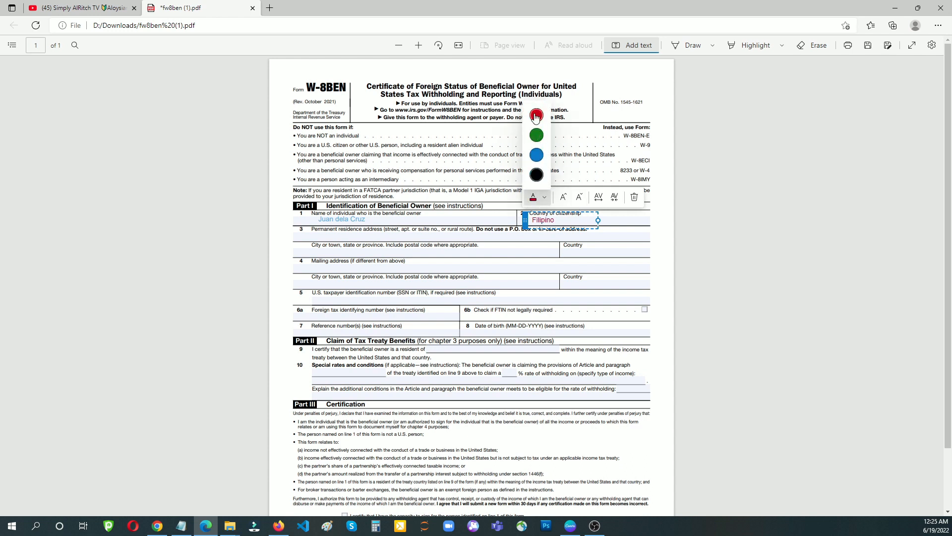
pyautogui.click(536, 135)
pyautogui.click(537, 155)
pyautogui.click(727, 229)
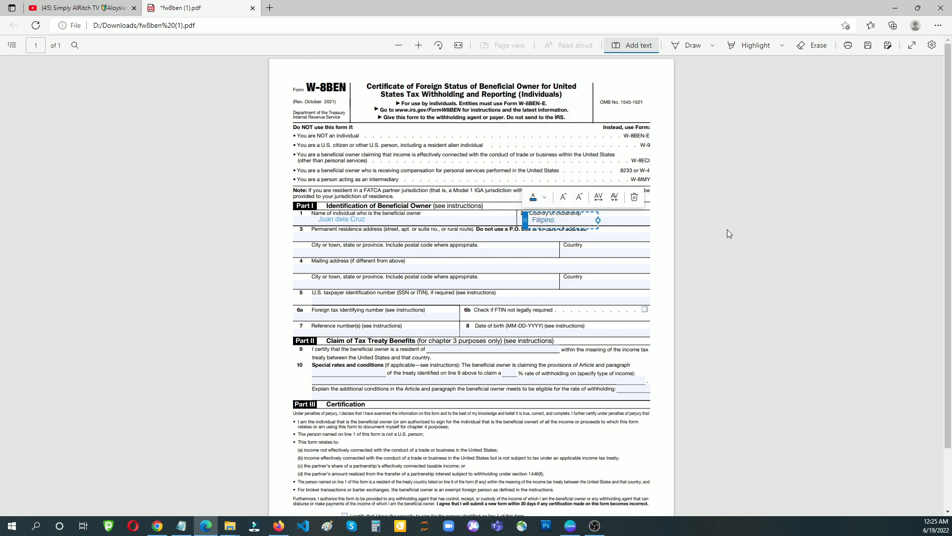
# - Enter the permanent residence street address and city on line 3
pyautogui.click(333, 238)
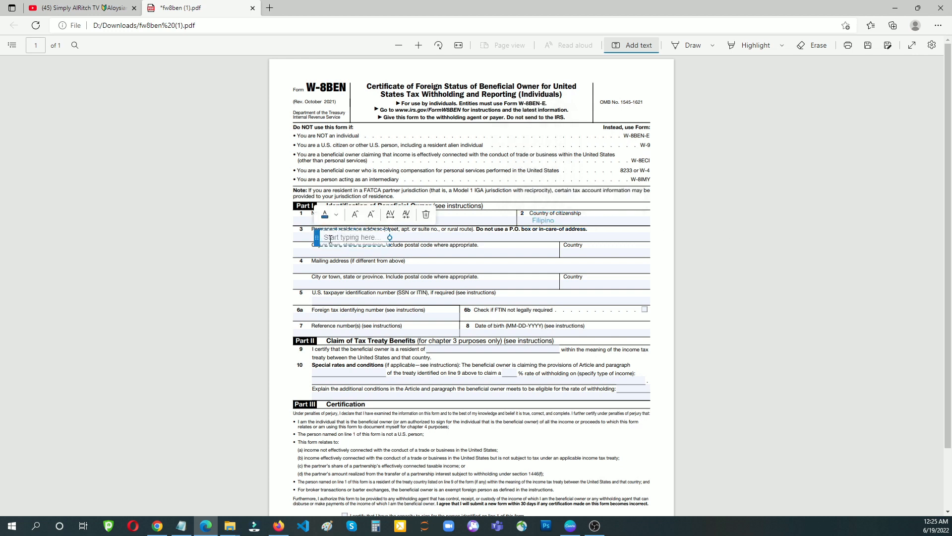
pyautogui.write('Testing ad')
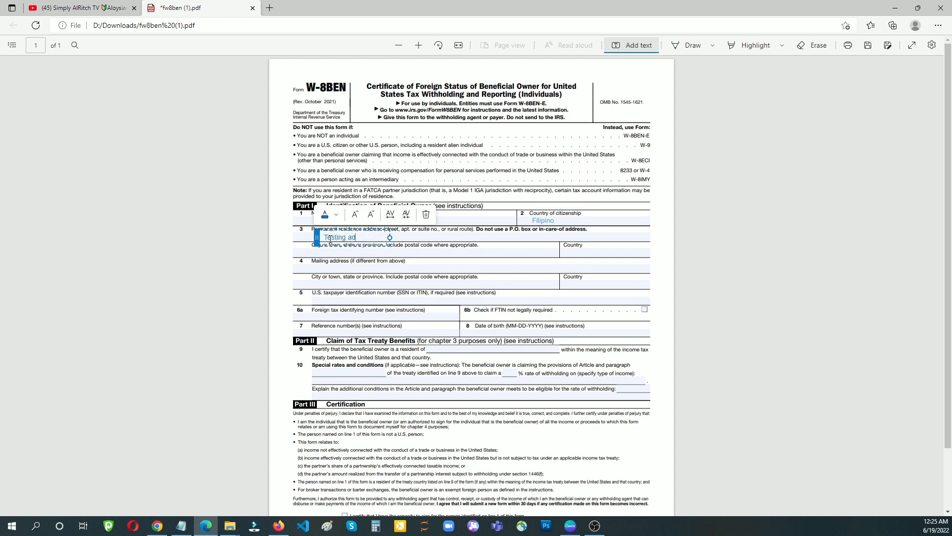
pyautogui.write('dress')
pyautogui.click(337, 253)
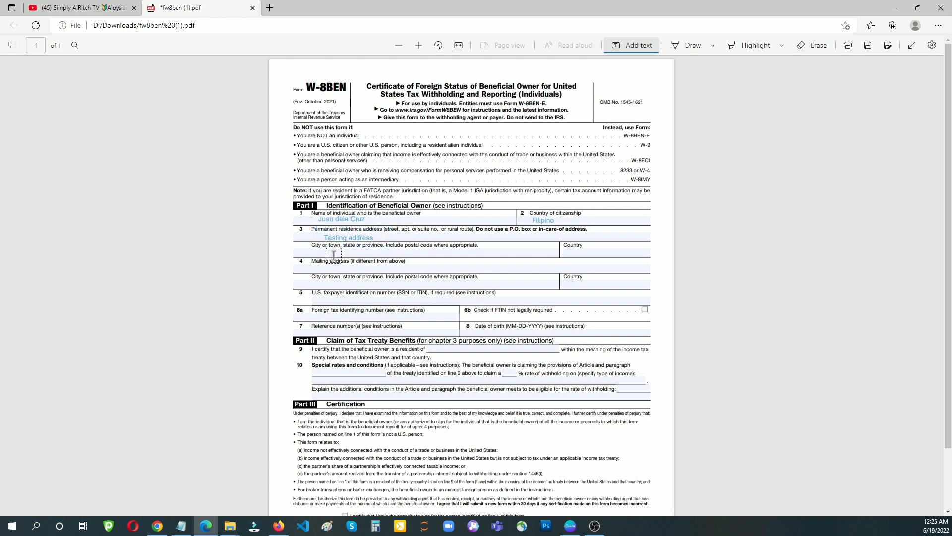
pyautogui.click(336, 252)
pyautogui.write('Davao City')
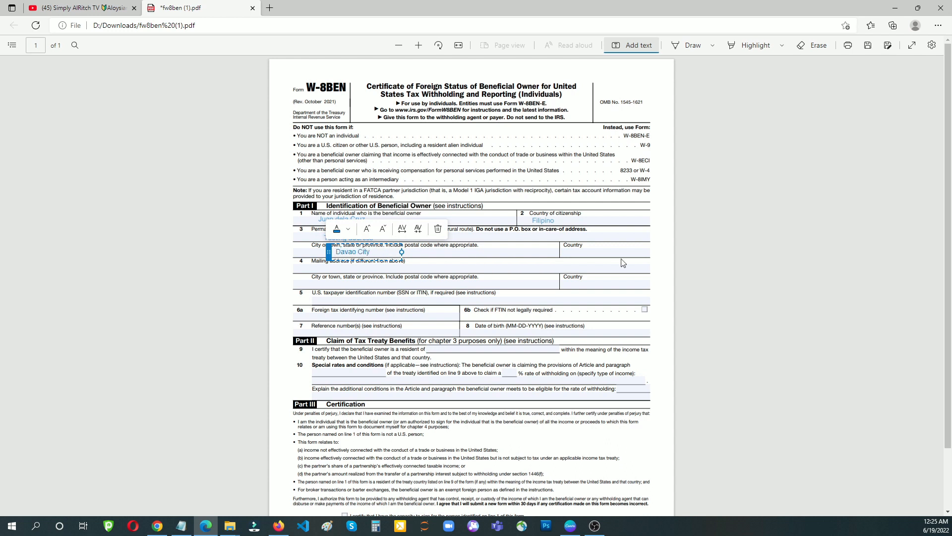
pyautogui.click(570, 251)
# - Enter Philippines as the residence country and the foreign tax identifying number on line 6a
pyautogui.click(570, 251)
pyautogui.write('P')
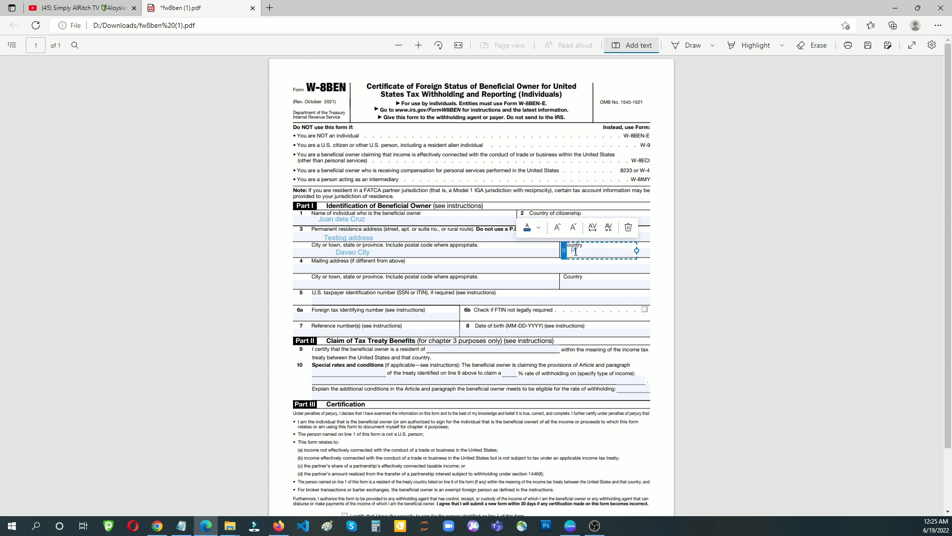
pyautogui.write('hilippines')
pyautogui.click(333, 319)
pyautogui.click(329, 316)
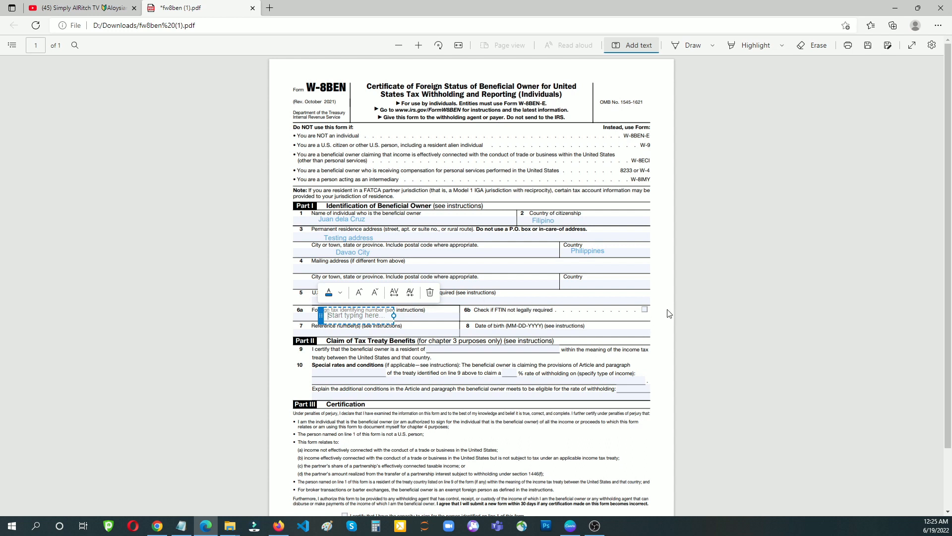
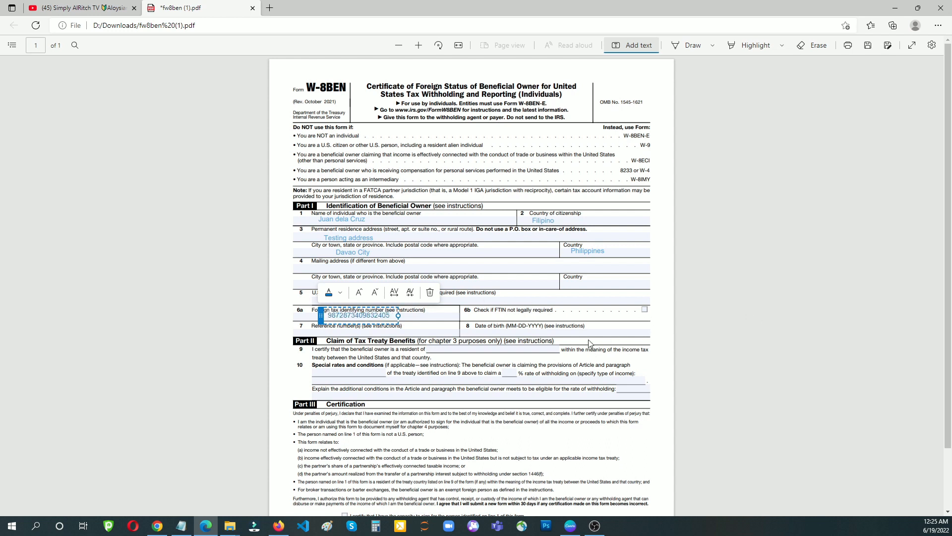
pyautogui.click(521, 333)
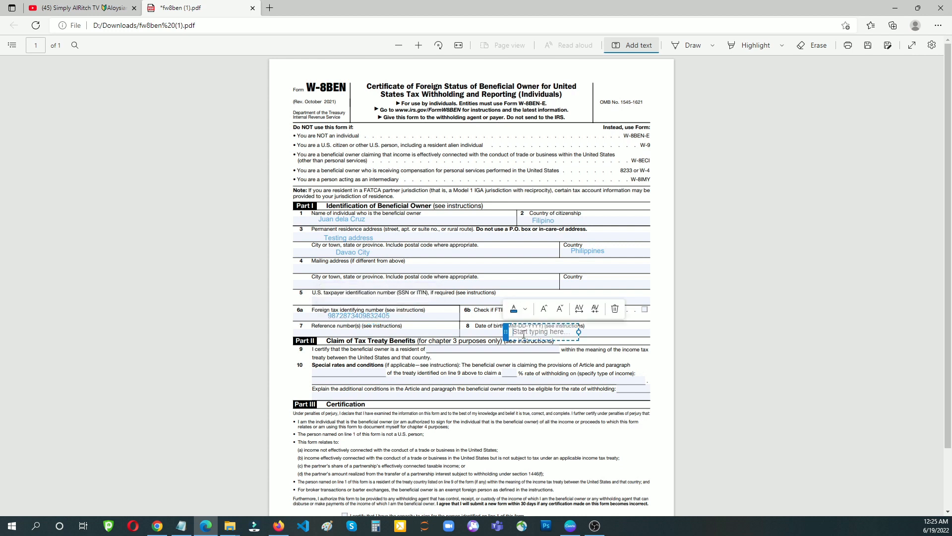
# - Enter the date of birth on line 8 and Philippines as the treaty country on line 9
pyautogui.write('05')
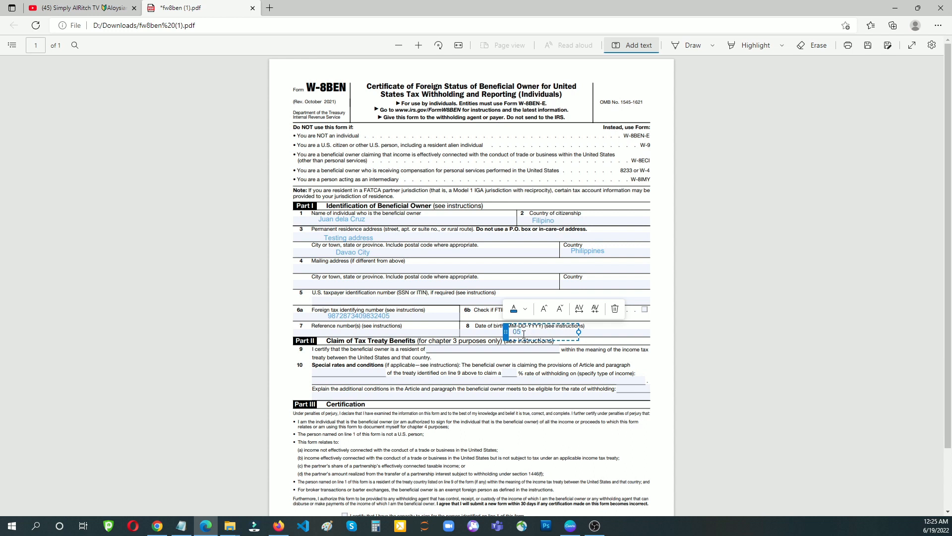
pyautogui.write('-0')
pyautogui.write('0-1986')
pyautogui.scroll(-1, 725, 302)
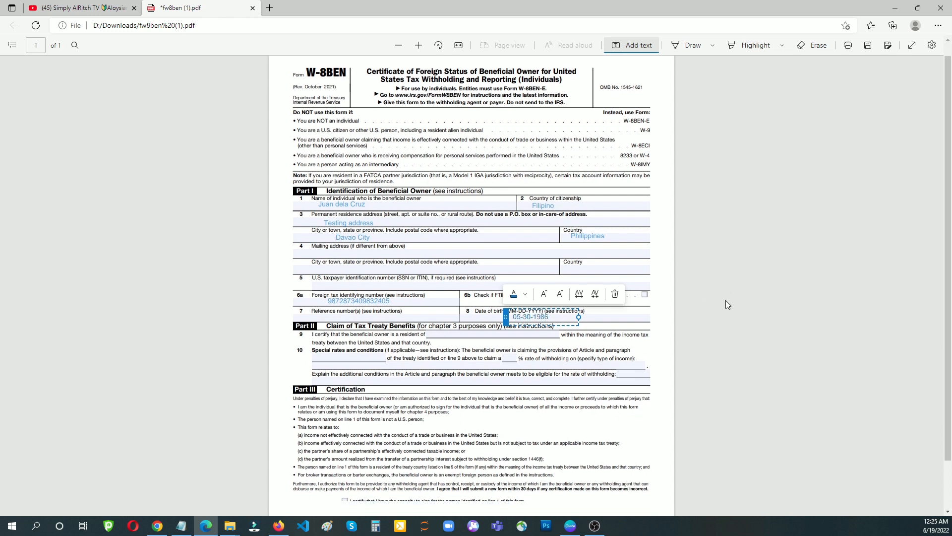
pyautogui.click(452, 301)
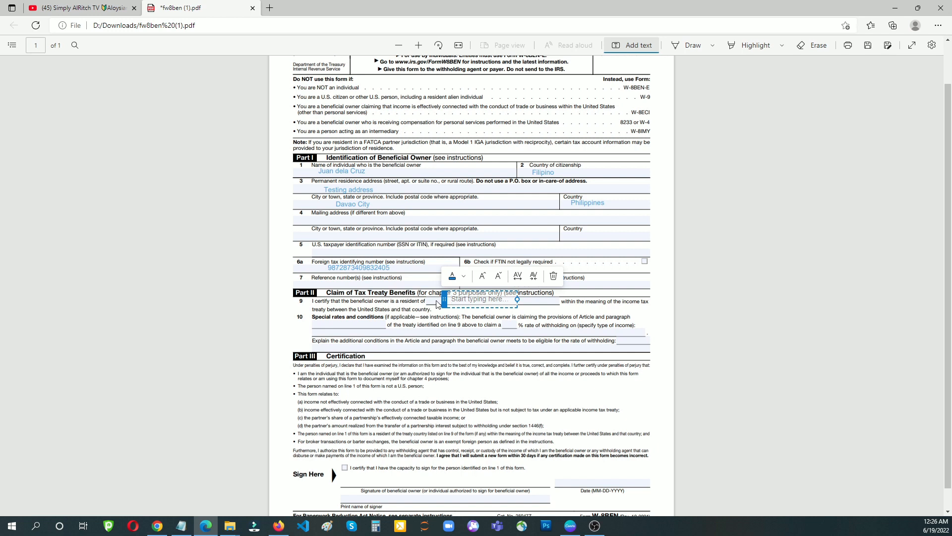
pyautogui.click(438, 303)
pyautogui.click(447, 300)
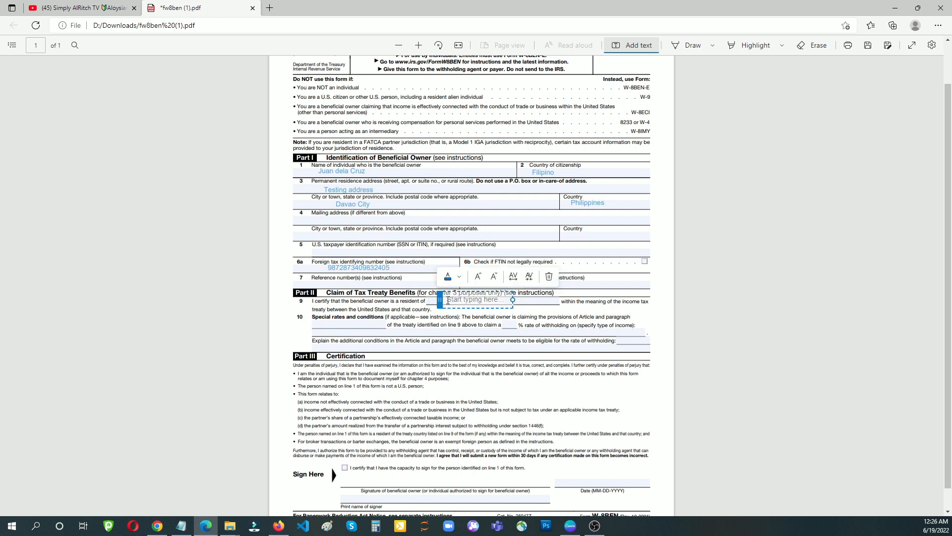
pyautogui.write('Philip')
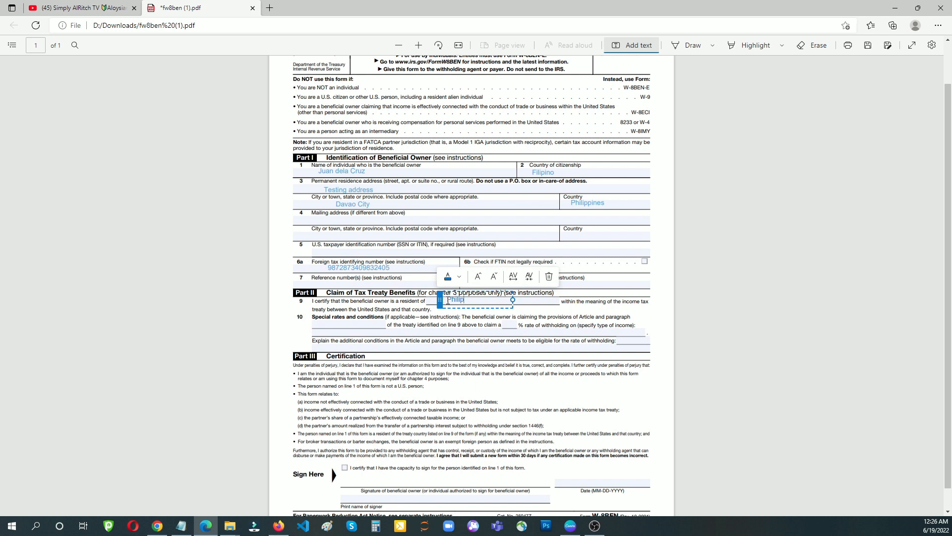
pyautogui.write('pines')
pyautogui.scroll(-1, 697, 323)
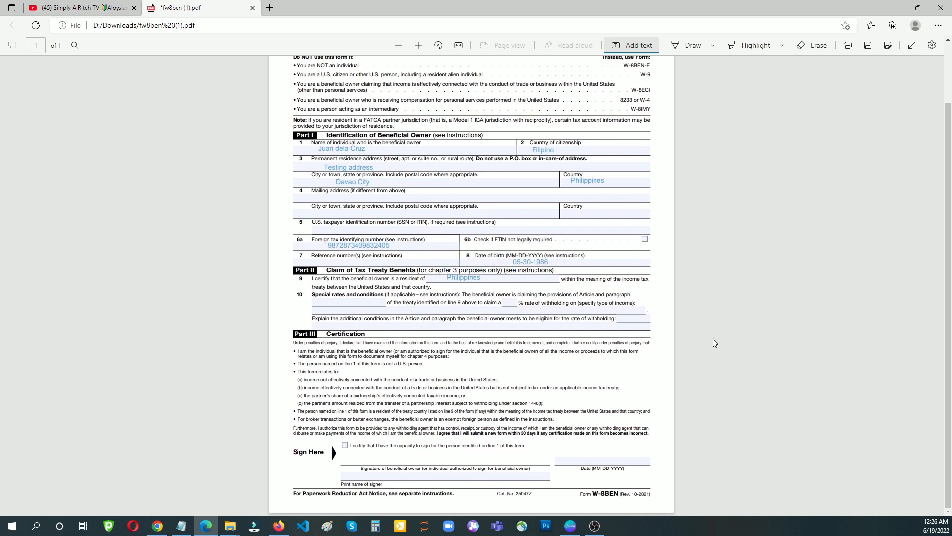
# - Tick the Sign Here certification checkbox and discard the stray empty text box
pyautogui.click(347, 445)
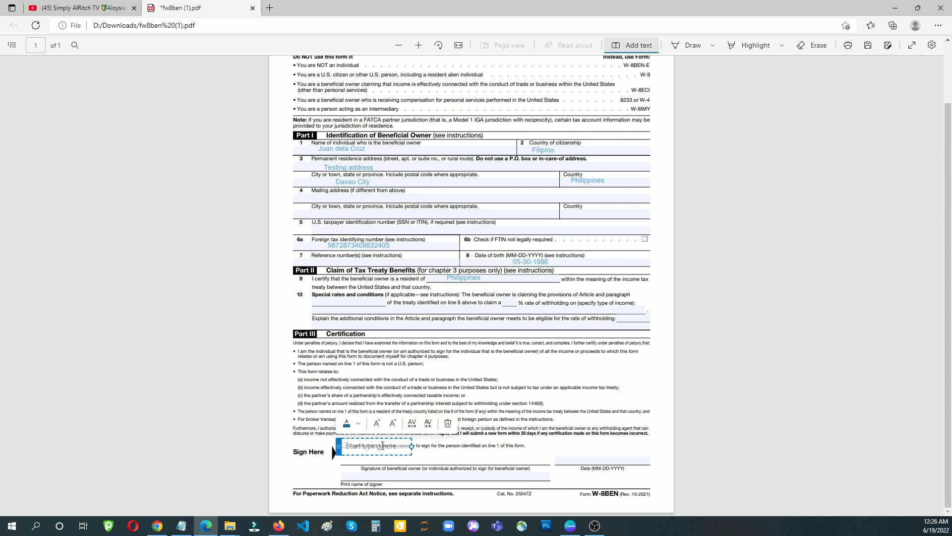
pyautogui.click(291, 404)
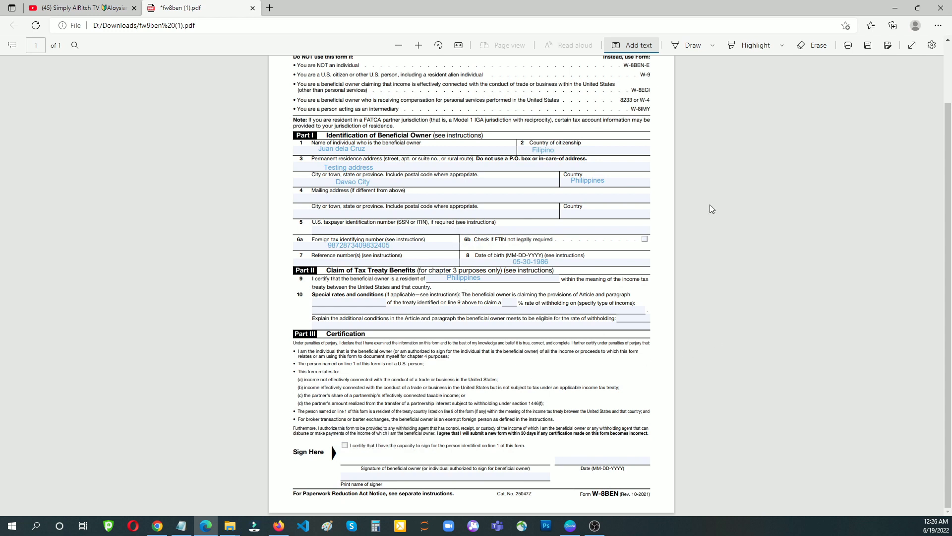
pyautogui.click(697, 49)
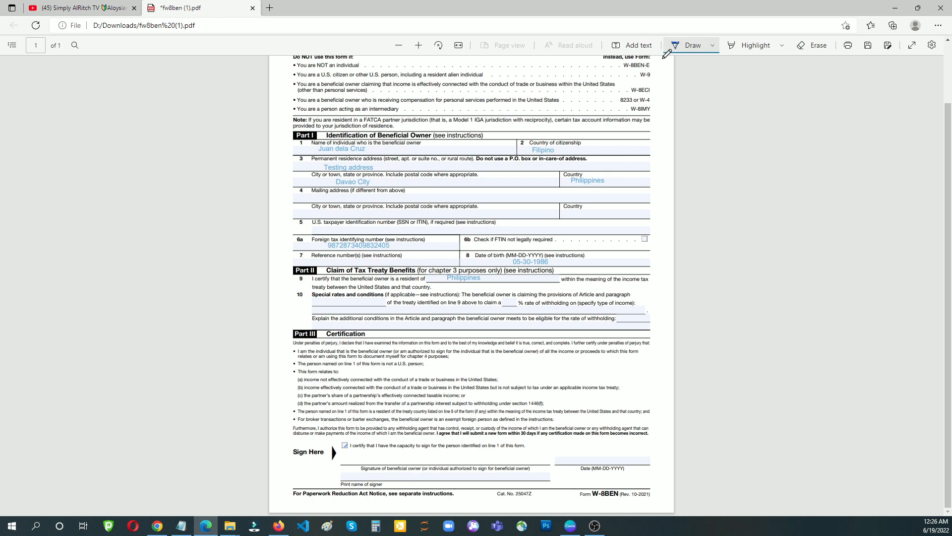
pyautogui.click(629, 45)
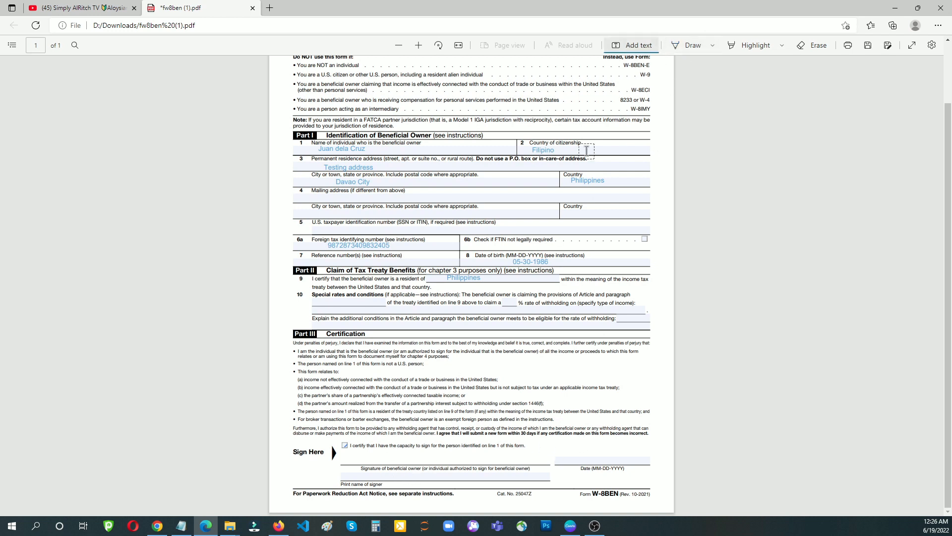
# - Enter the beneficial owner's name on the Print name of signer line
pyautogui.click(370, 474)
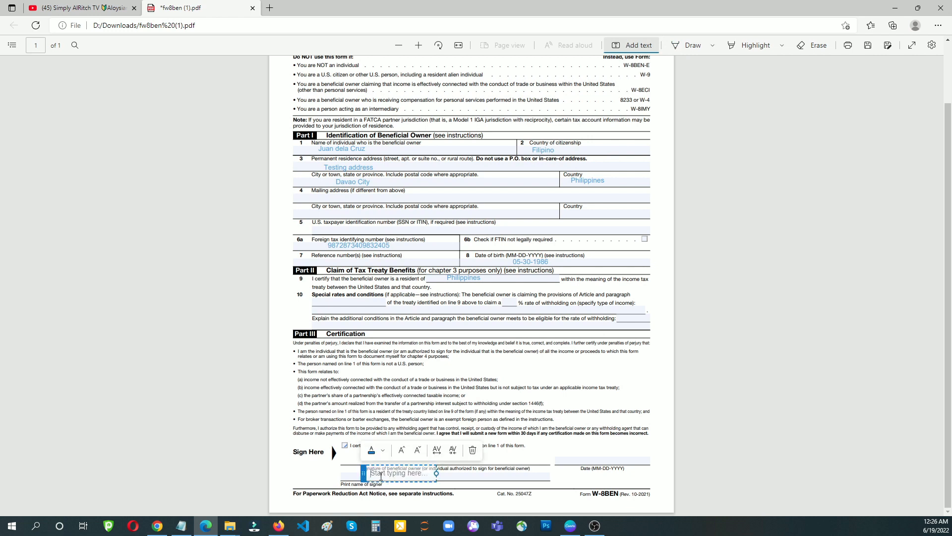
pyautogui.write('Juan dela Cruz')
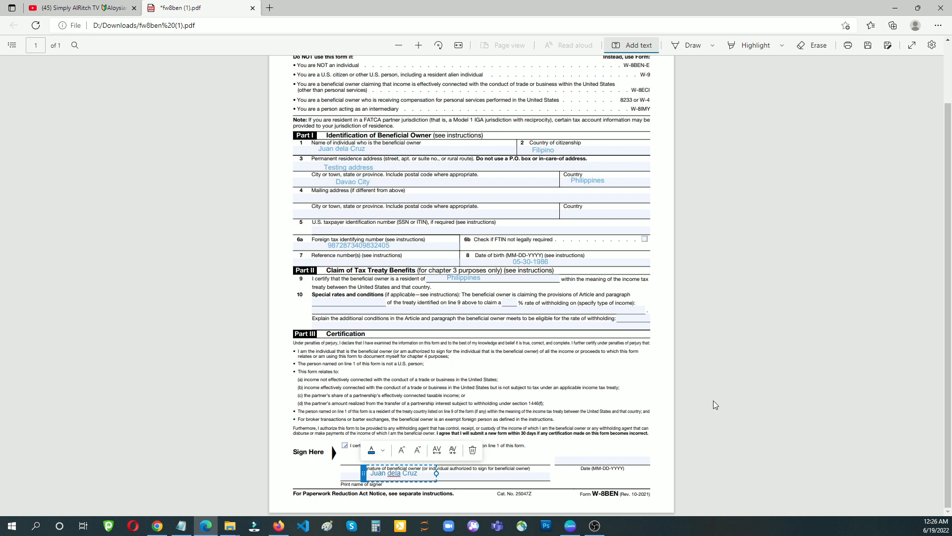
pyautogui.click(472, 450)
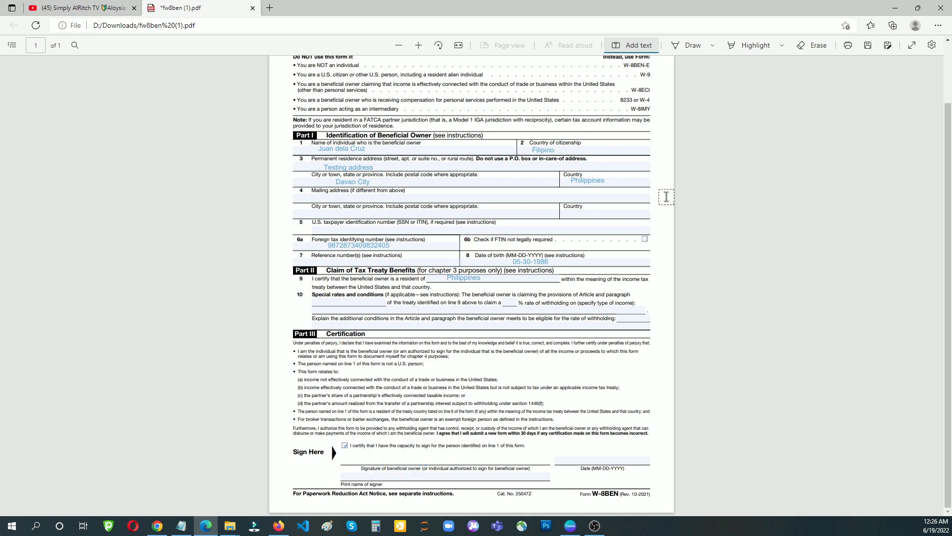
pyautogui.click(381, 477)
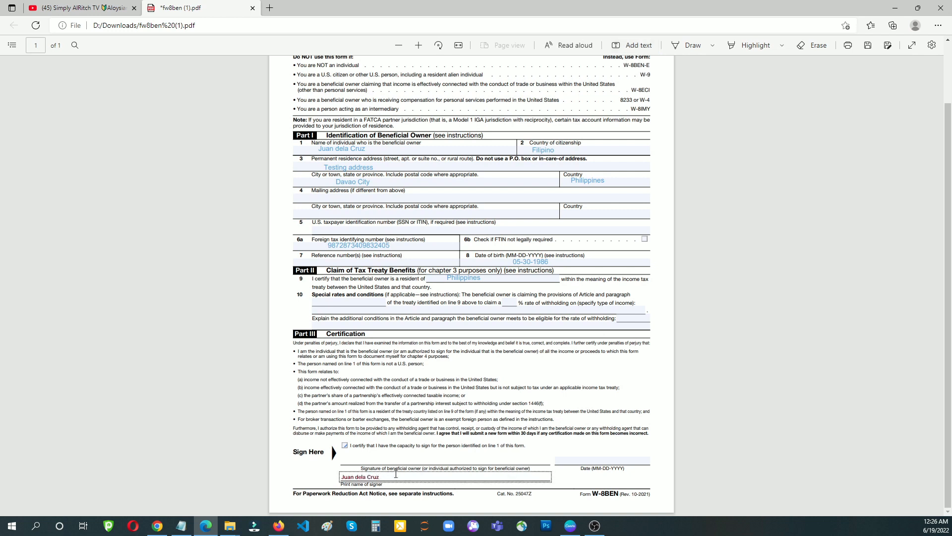
pyautogui.click(501, 382)
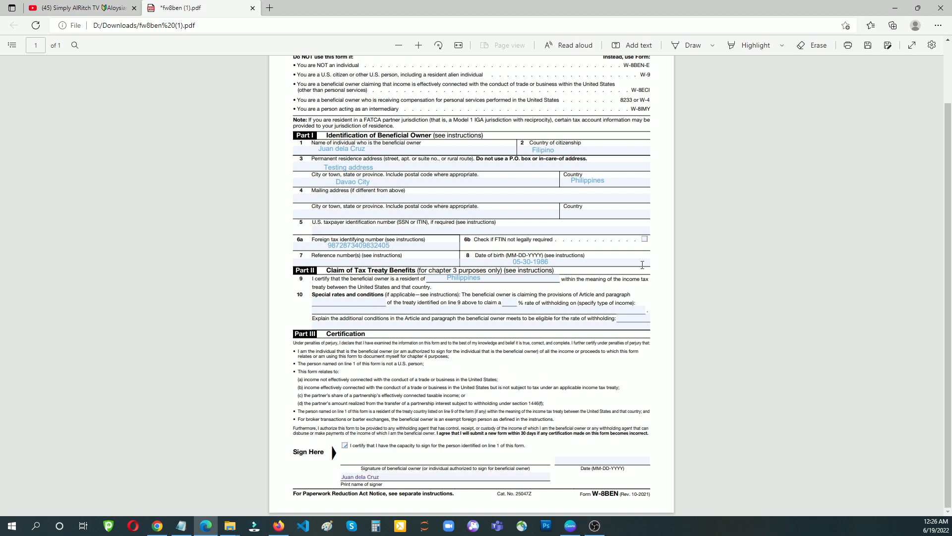
pyautogui.click(687, 48)
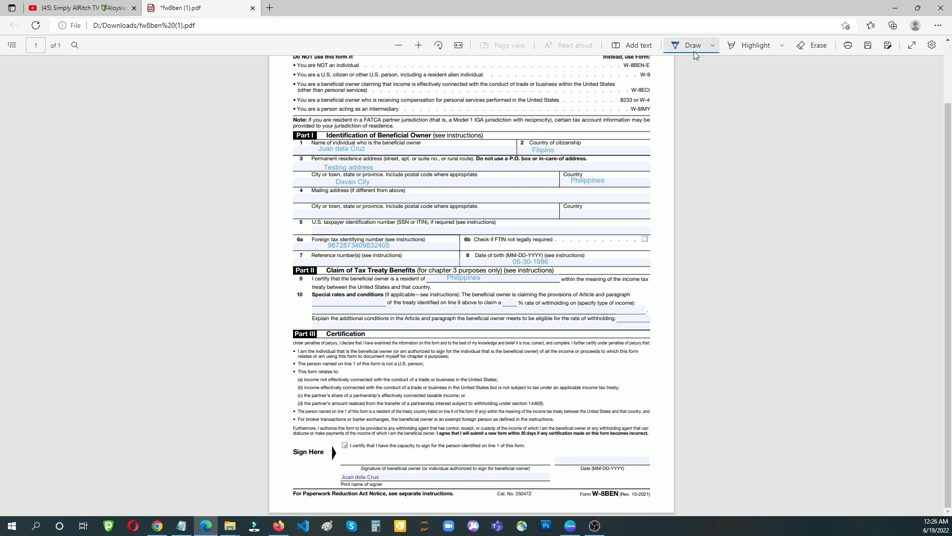
# - Draw a freehand signature on the signature line, erasing and redoing the first attempt
pyautogui.moveTo(375, 479)
pyautogui.mouseDown()
pyautogui.moveTo(357, 455)
pyautogui.moveTo(356, 472)
pyautogui.moveTo(464, 448)
pyautogui.mouseUp()
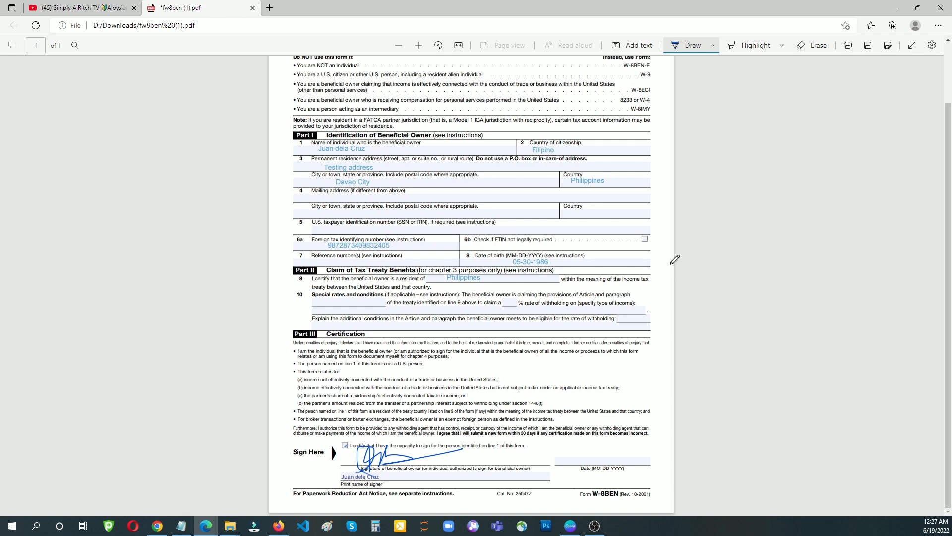
pyautogui.click(809, 45)
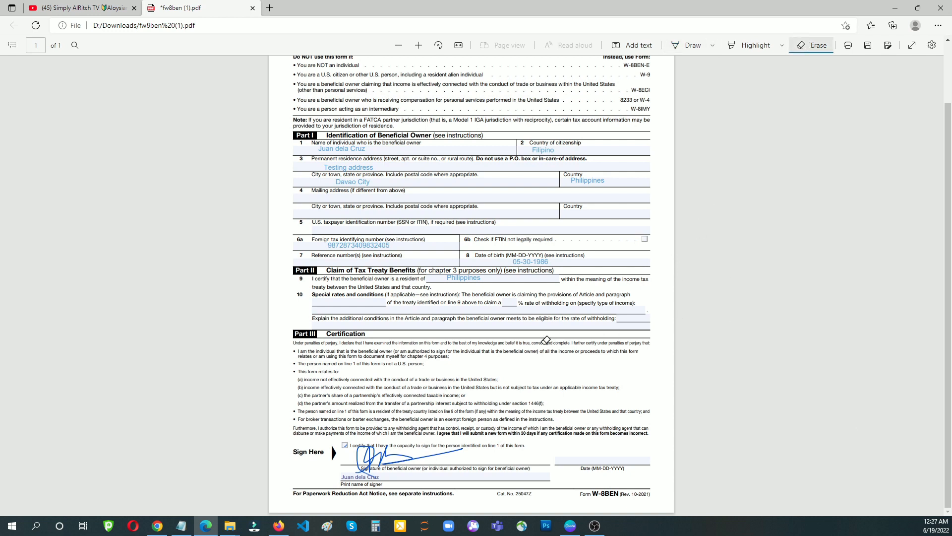
pyautogui.moveTo(351, 460); pyautogui.dragTo(382, 459)
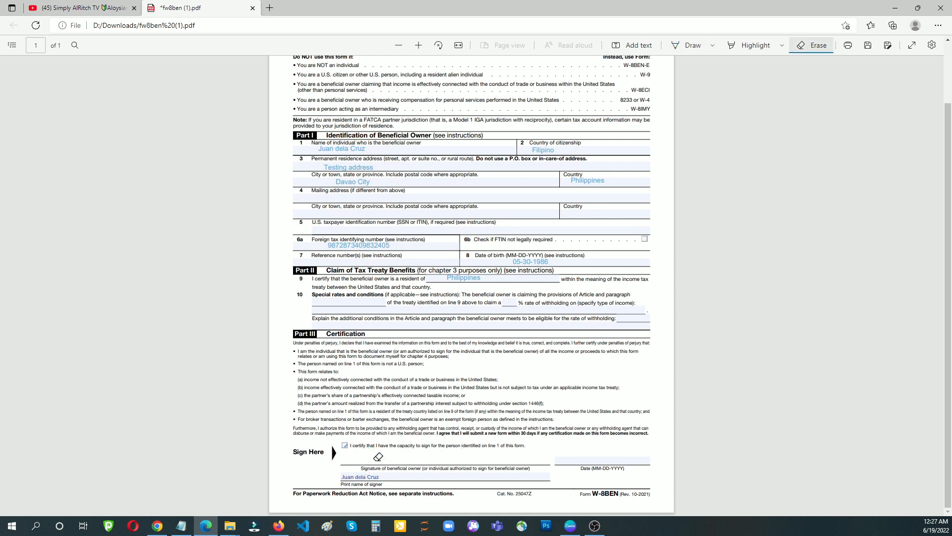
pyautogui.click(692, 48)
pyautogui.click(713, 46)
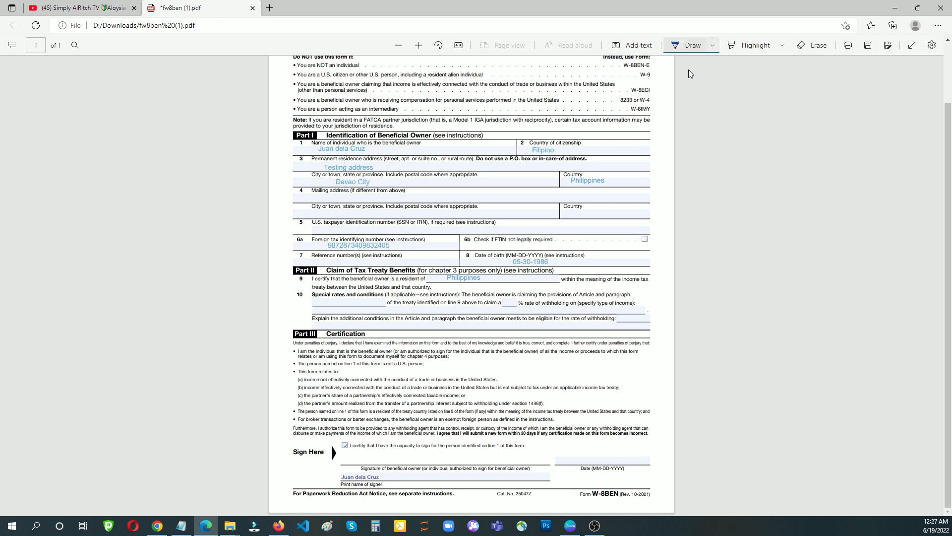
pyautogui.click(762, 242)
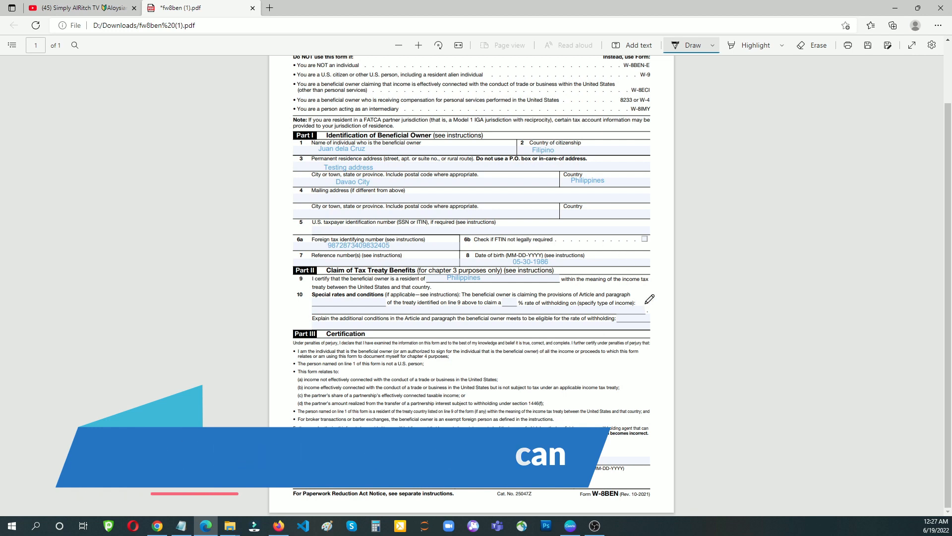
pyautogui.click(637, 45)
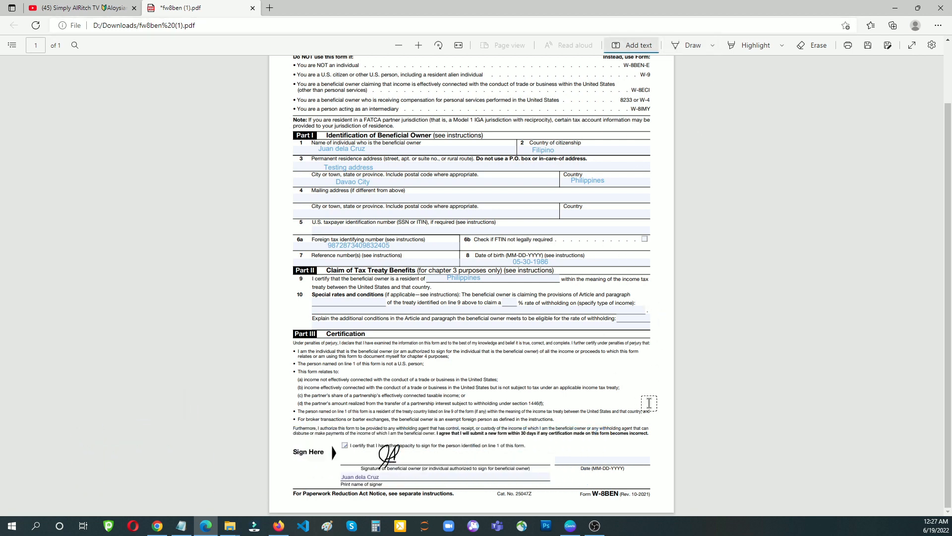
# - Fill the signature Date field with 06-19-2022
pyautogui.click(593, 462)
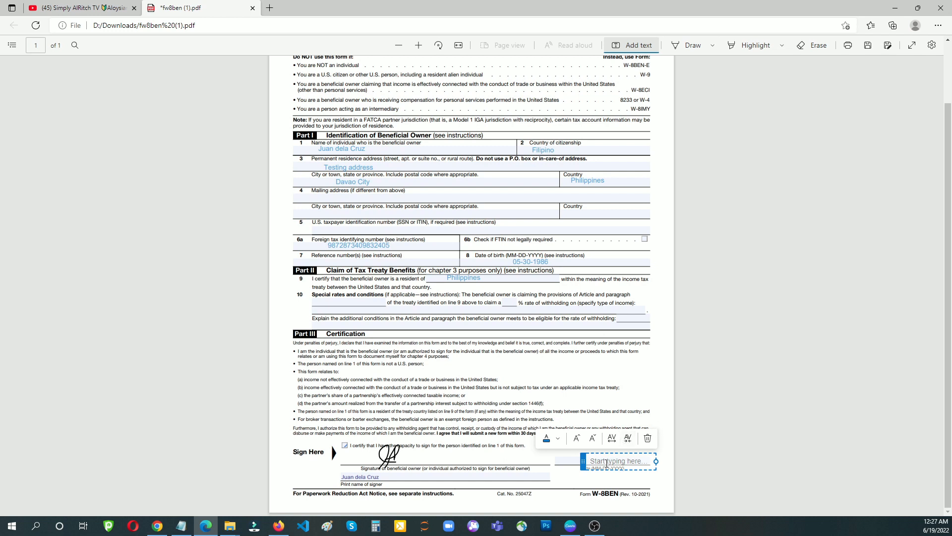
pyautogui.write('06-19-2022')
pyautogui.click(673, 411)
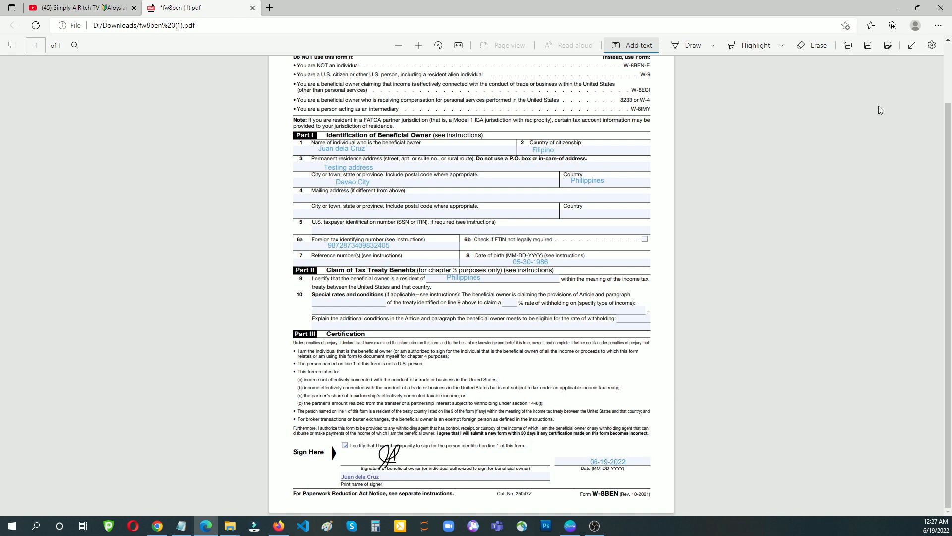
# - Save the filled W-8BEN and minimize the Edge and File Explorer windows
pyautogui.click(867, 47)
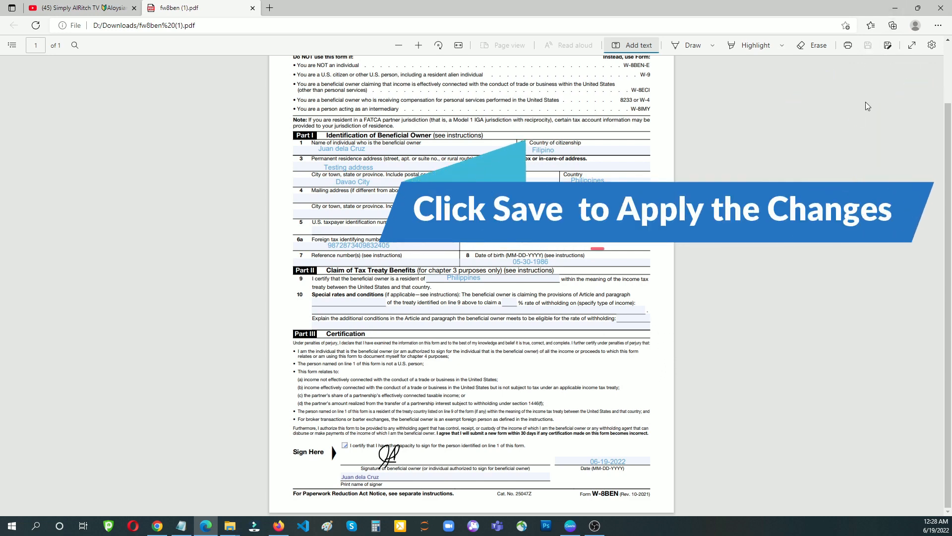
pyautogui.click(895, 8)
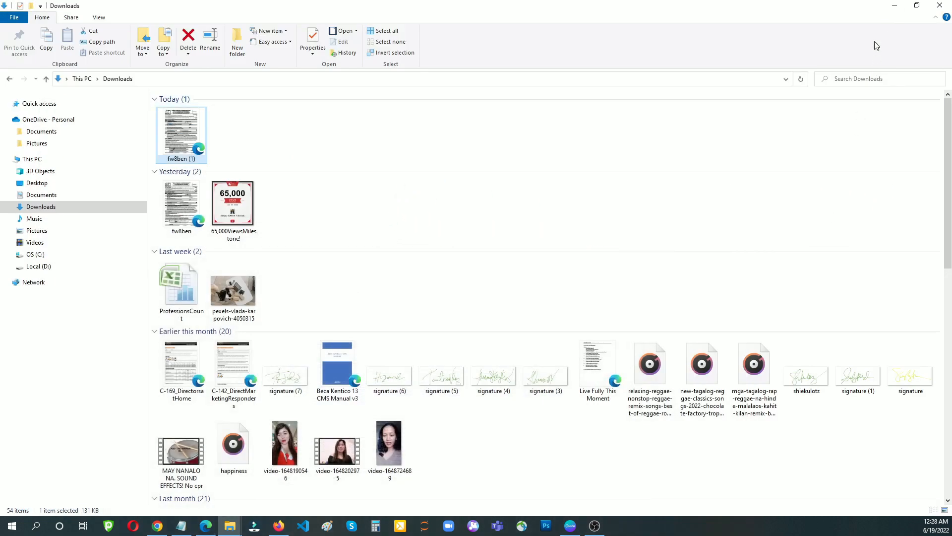
pyautogui.click(894, 6)
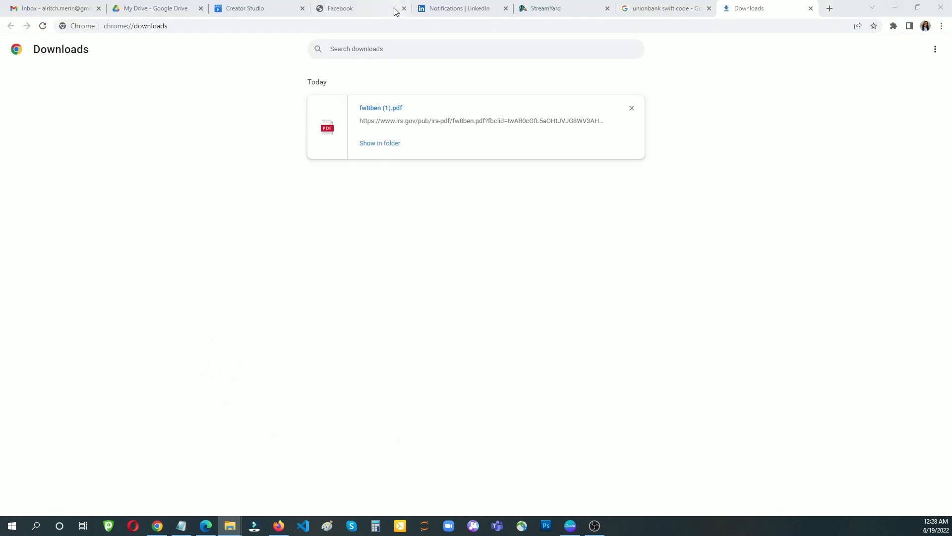
# - Upload fw8ben from Downloads as the tax form and finish the remaining payout setup steps
pyautogui.click(376, 12)
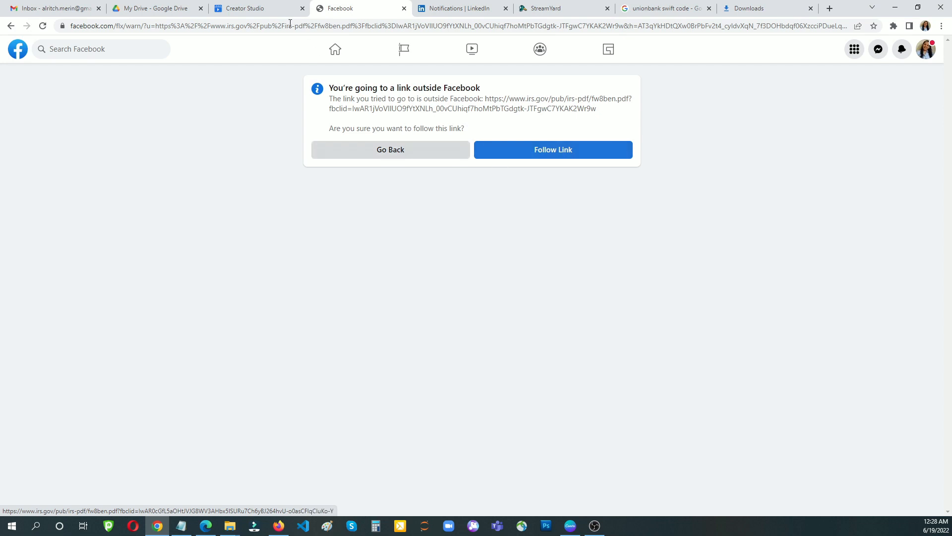
pyautogui.click(264, 8)
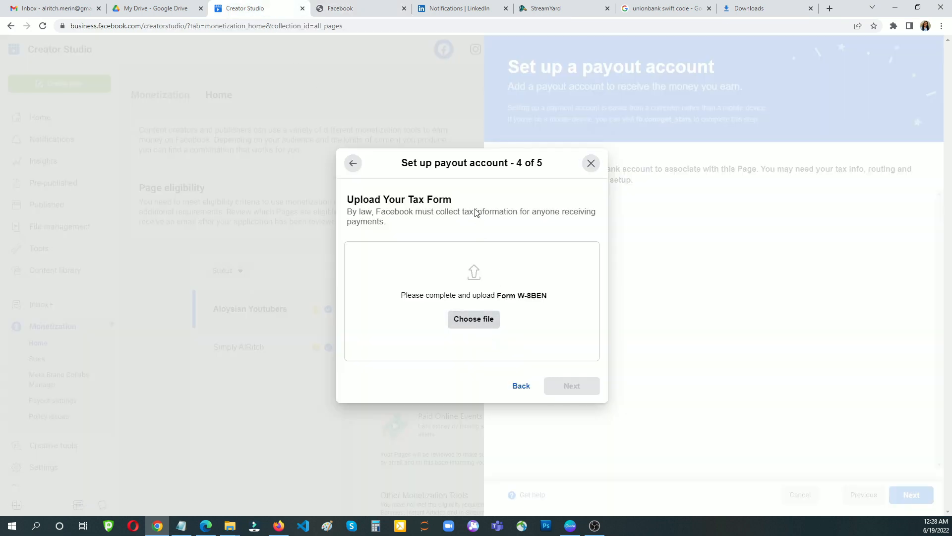
pyautogui.click(468, 323)
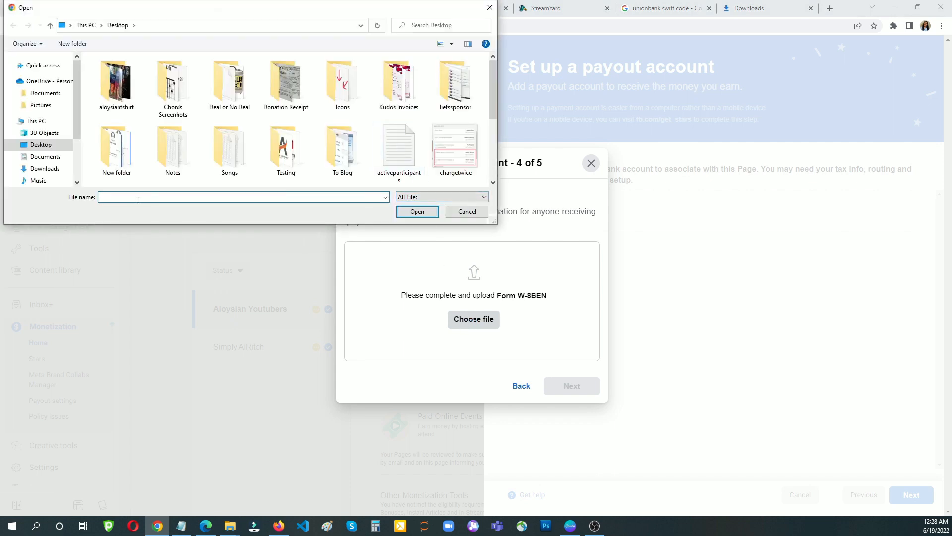
pyautogui.click(50, 168)
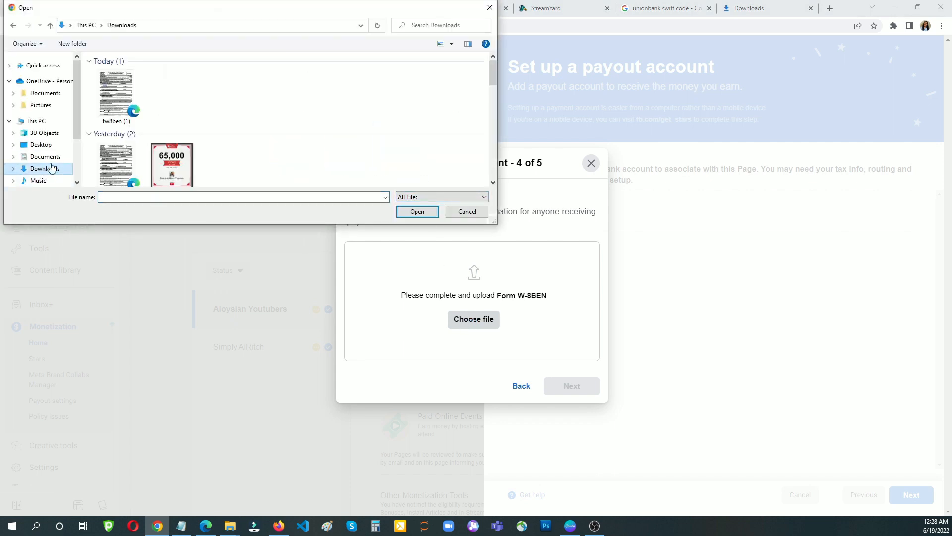
pyautogui.scroll(-1, 159, 134)
pyautogui.click(115, 139)
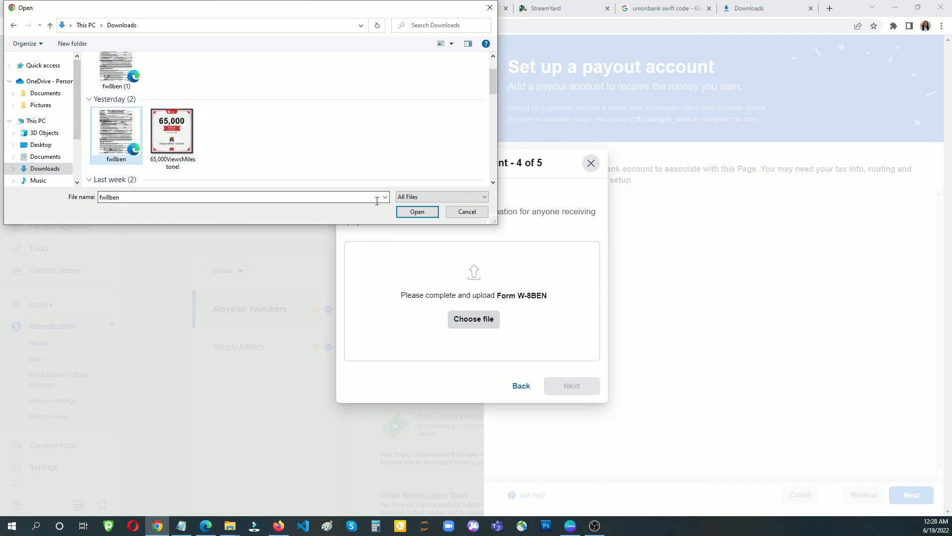
pyautogui.click(416, 212)
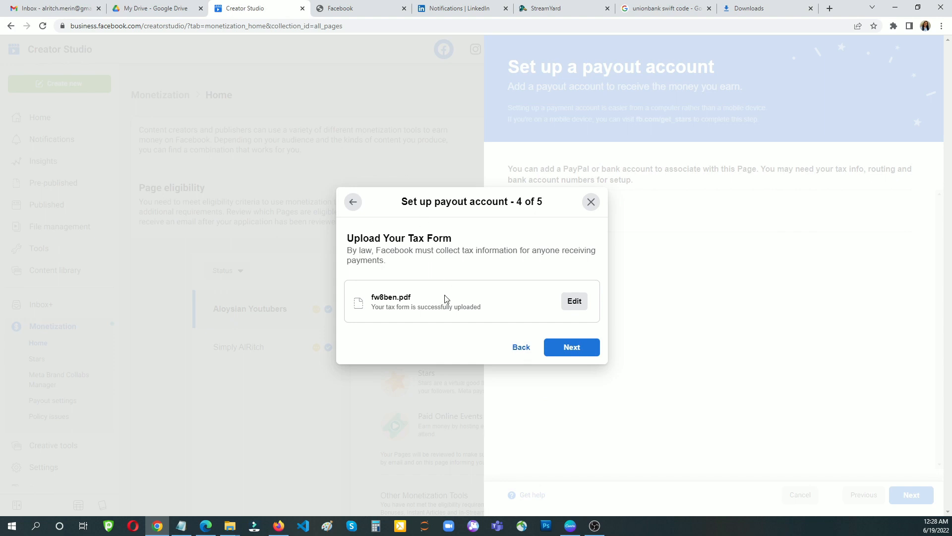
pyautogui.click(575, 348)
pyautogui.click(575, 355)
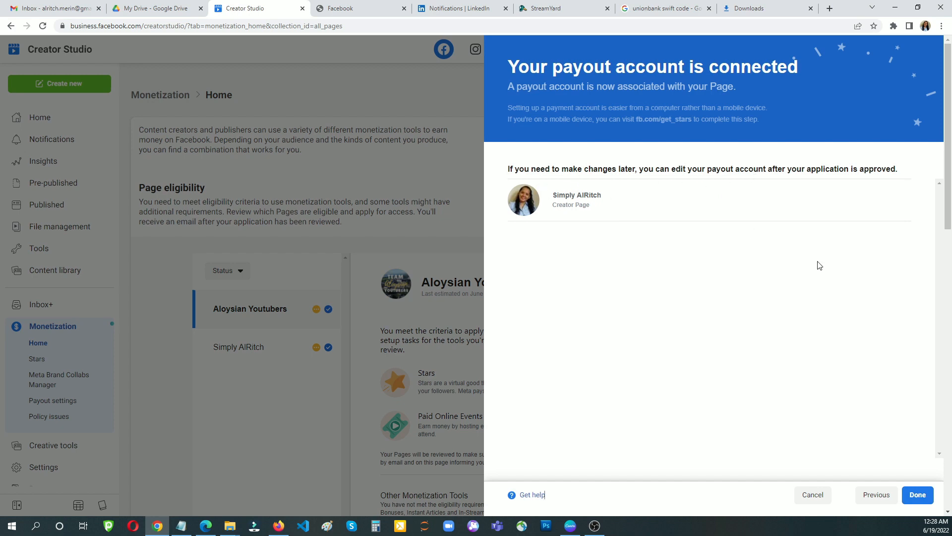
# - Close the payout confirmation, submit the Page's Stars application for review, and acknowledge the thank-you message
pyautogui.click(919, 497)
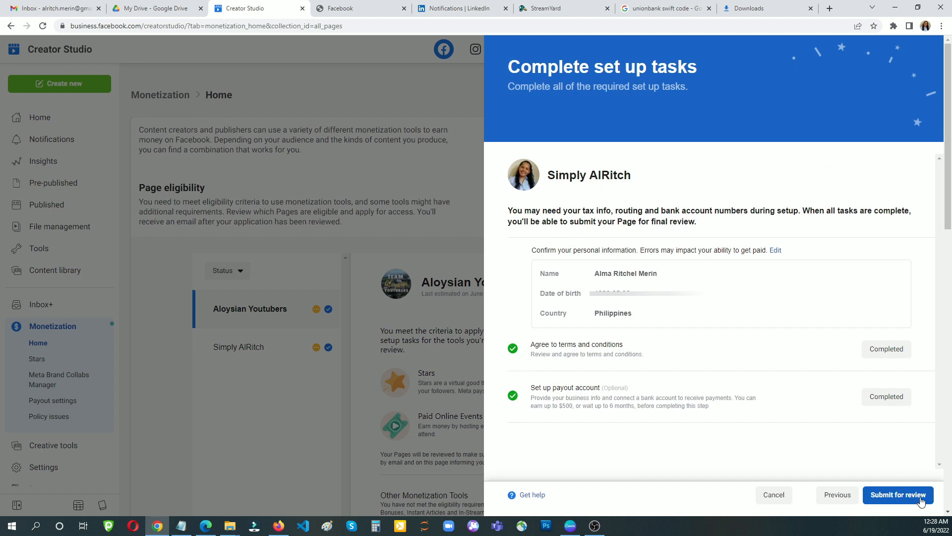
pyautogui.scroll(-1, 822, 319)
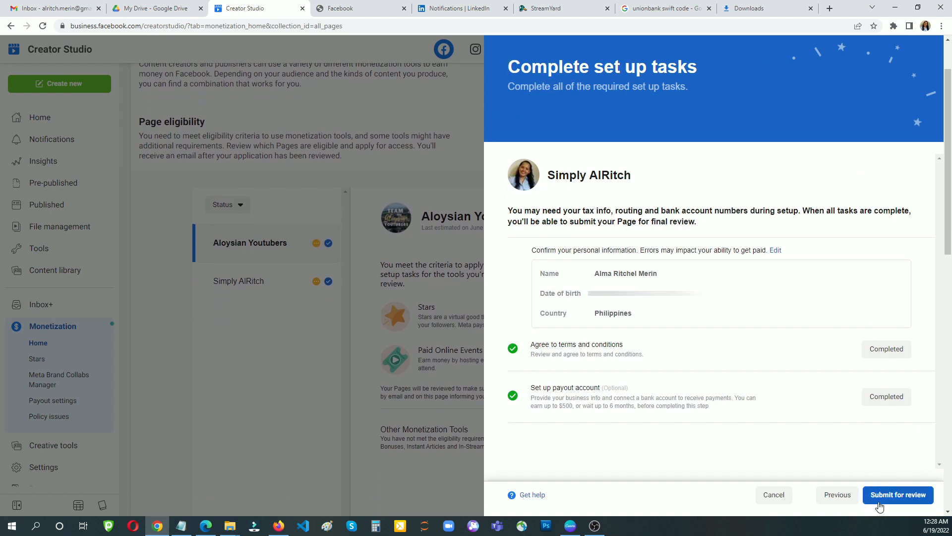
pyautogui.click(880, 498)
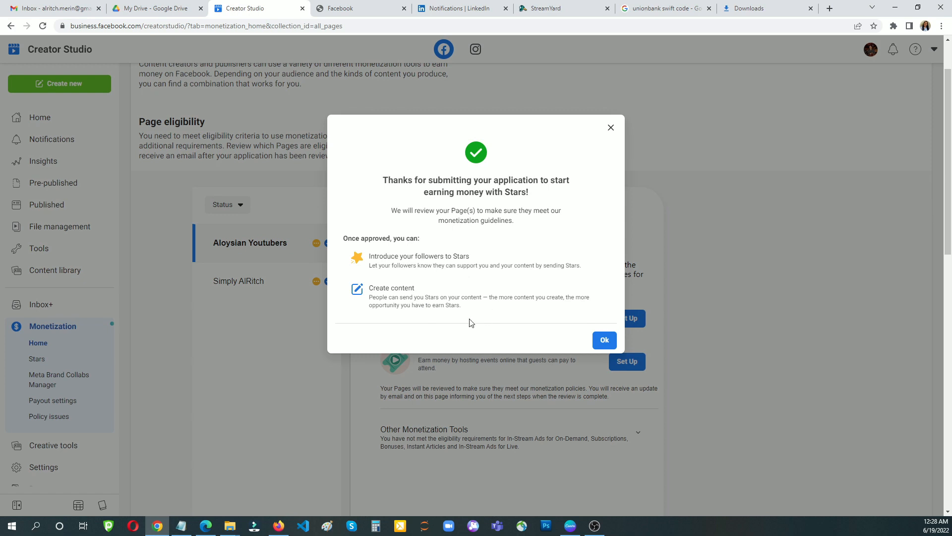
pyautogui.click(609, 342)
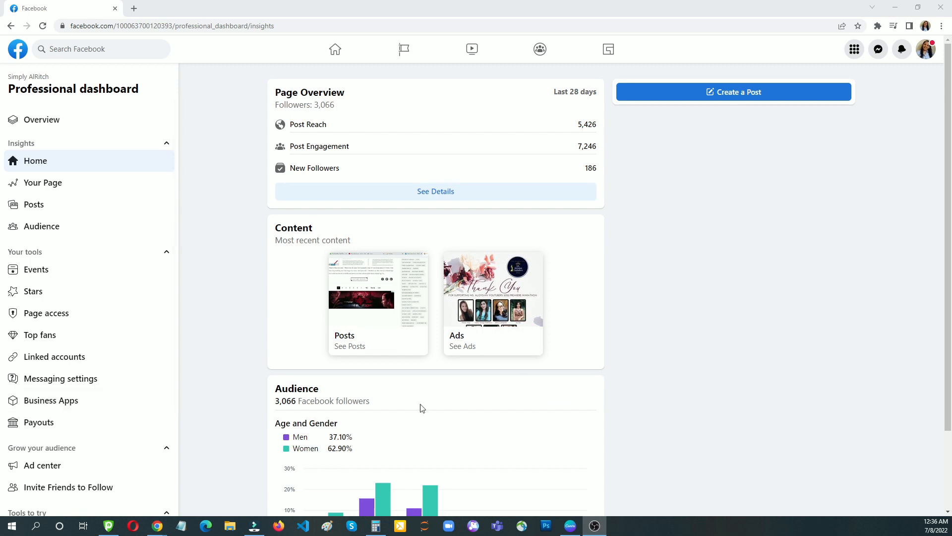
# - Open the Page's Stars overview showing $2.48 in earnings and 11% goal progress
pyautogui.click(18, 286)
pyautogui.click(19, 288)
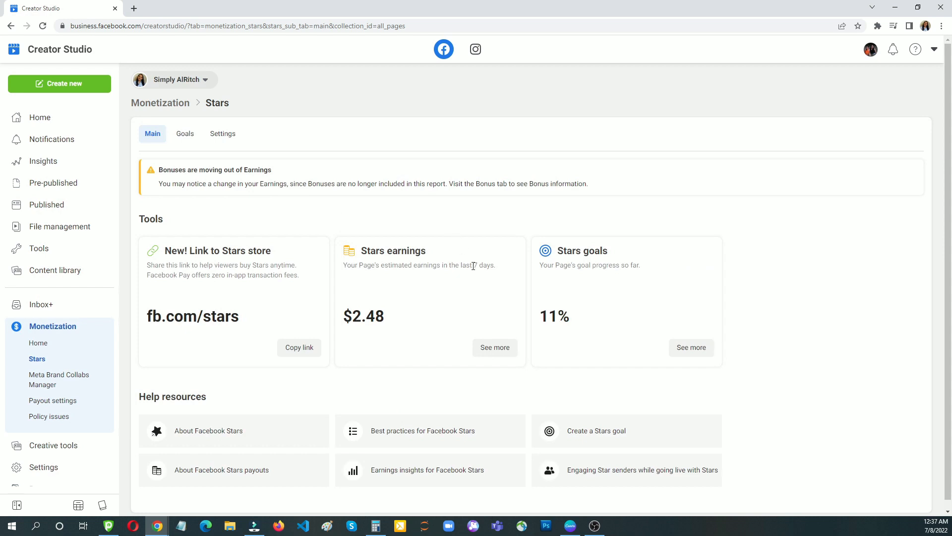
# - Check the 5,000-Star goal, then view Stars settings with Stars enabled and a 10-Star minimum
pyautogui.scroll(-1, 397, 308)
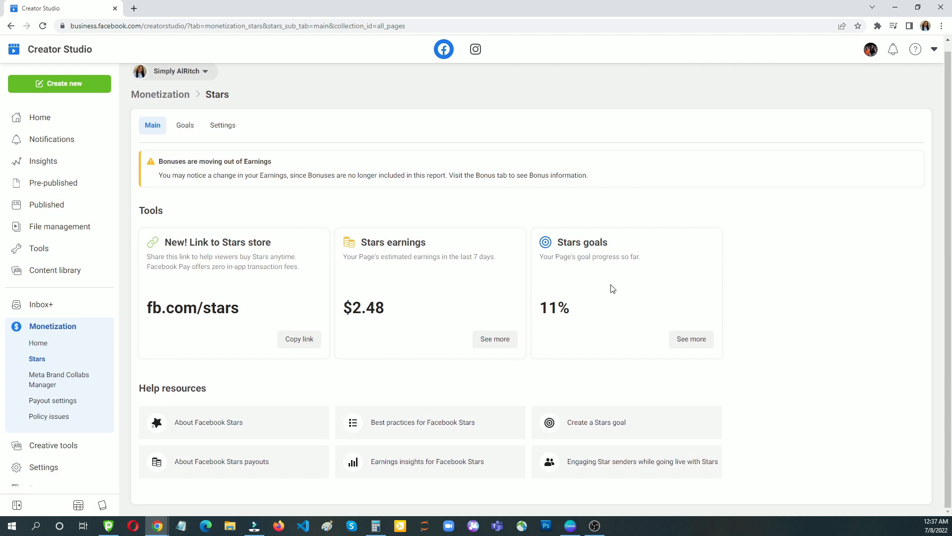
pyautogui.click(187, 124)
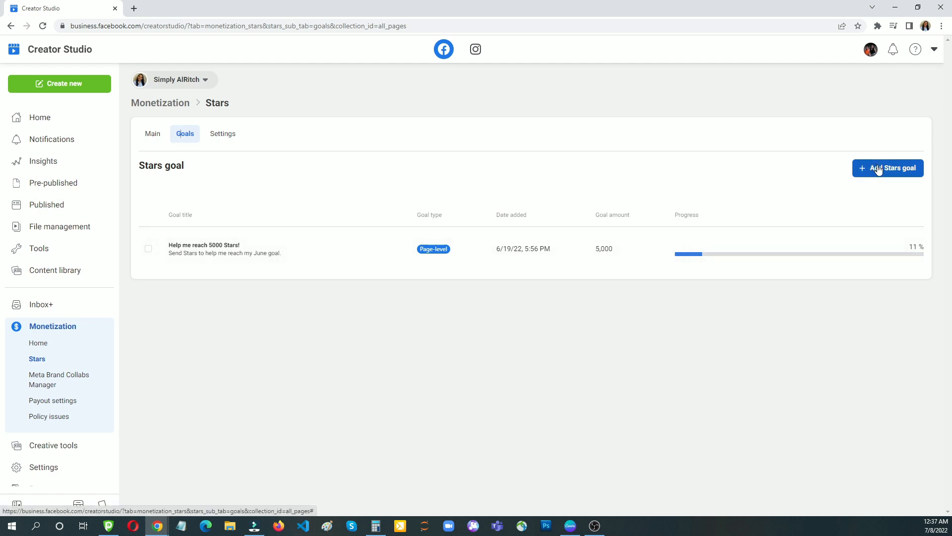
pyautogui.click(219, 137)
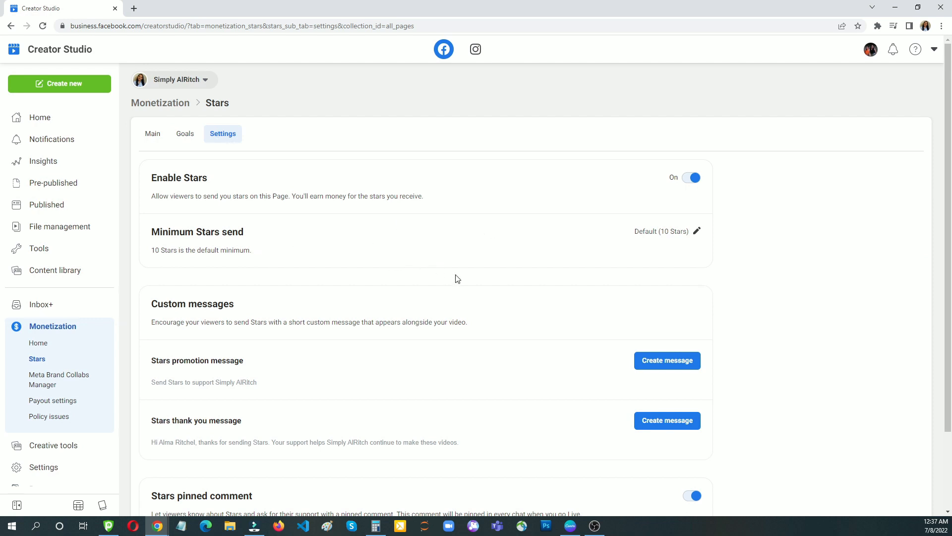
pyautogui.scroll(-2, 457, 279)
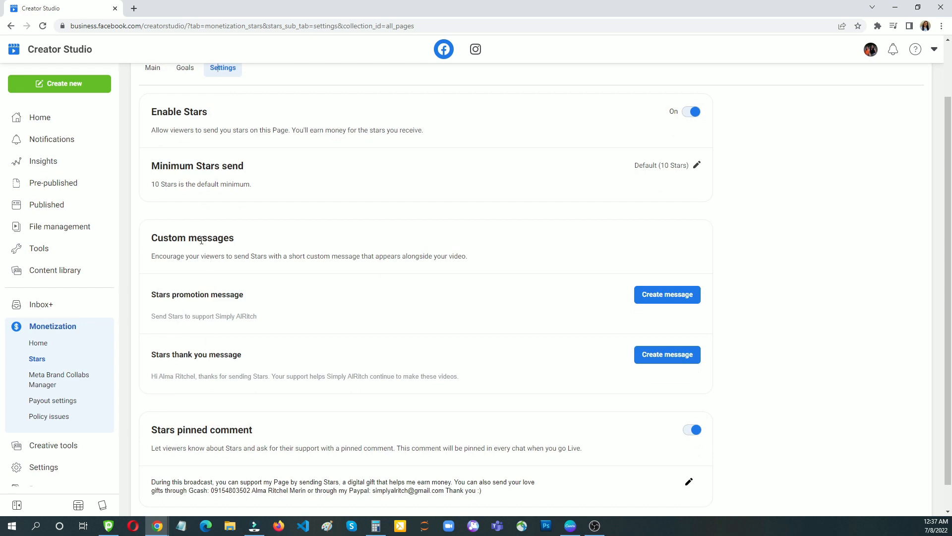
pyautogui.scroll(-1, 283, 297)
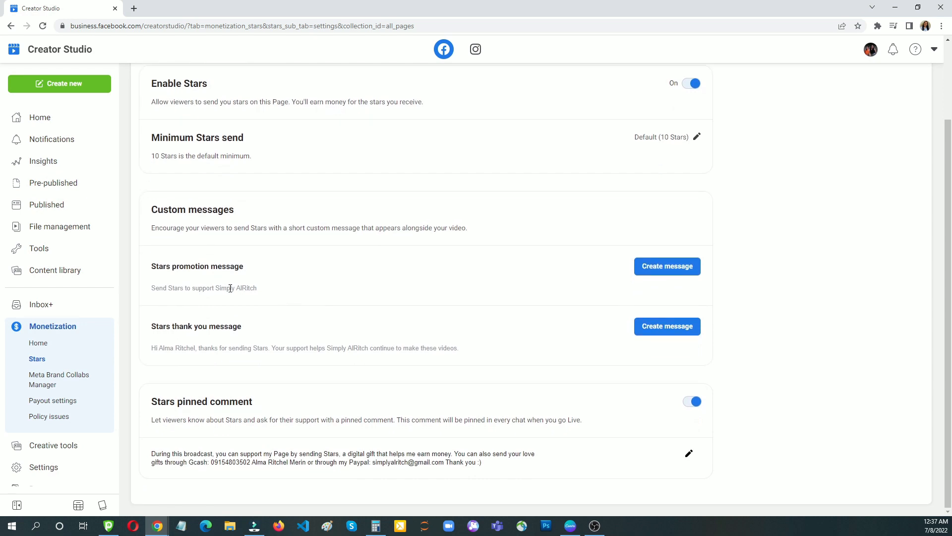
pyautogui.moveTo(153, 291); pyautogui.dragTo(281, 293)
pyautogui.click(280, 293)
pyautogui.moveTo(152, 353); pyautogui.dragTo(581, 336)
pyautogui.click(620, 337)
pyautogui.moveTo(174, 455); pyautogui.dragTo(204, 461)
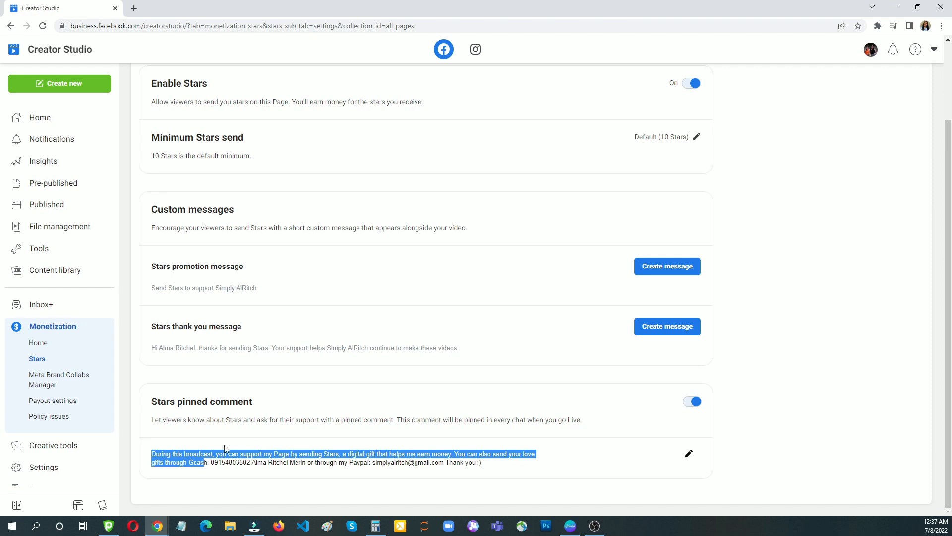
pyautogui.click(344, 407)
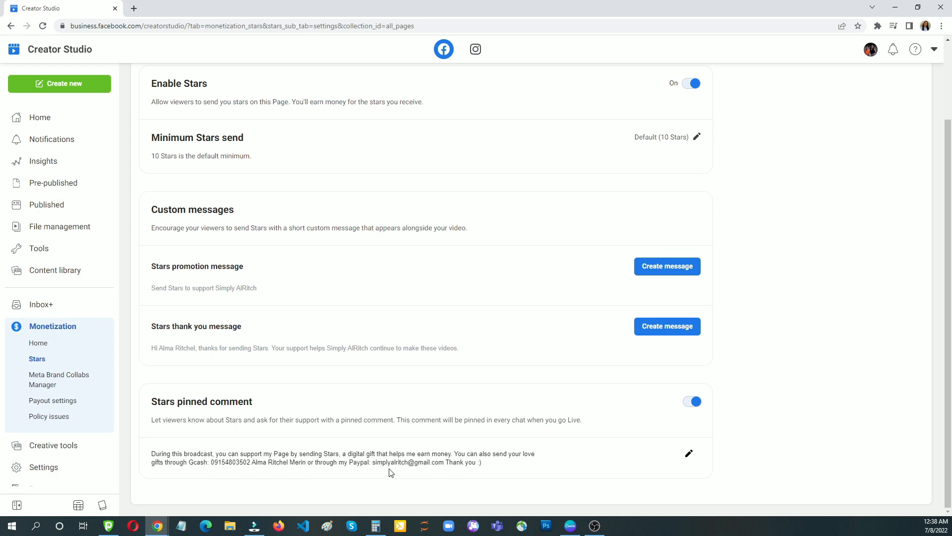
pyautogui.scroll(2, 518, 399)
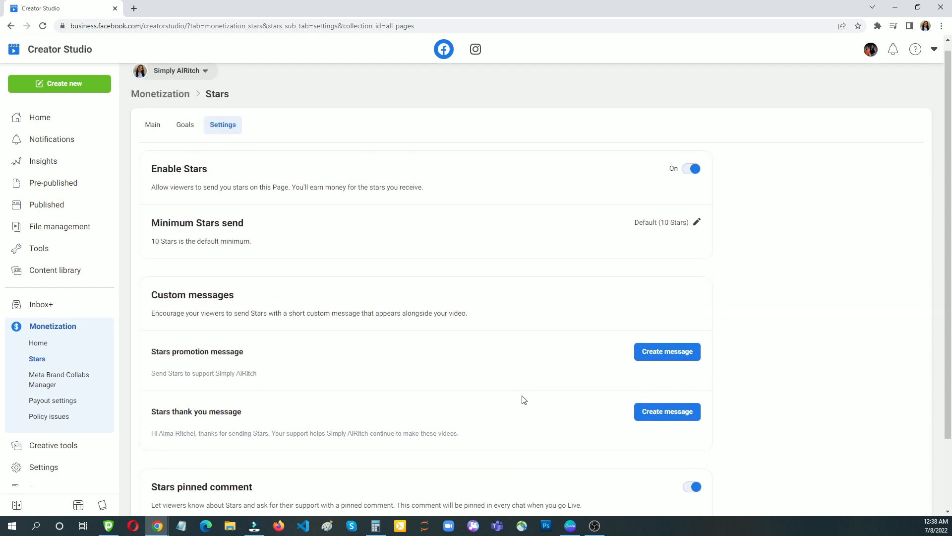
# - Open the Page's public Facebook profile in a new browser tab
pyautogui.click(134, 9)
pyautogui.write('facebook.com/simplyalritch')
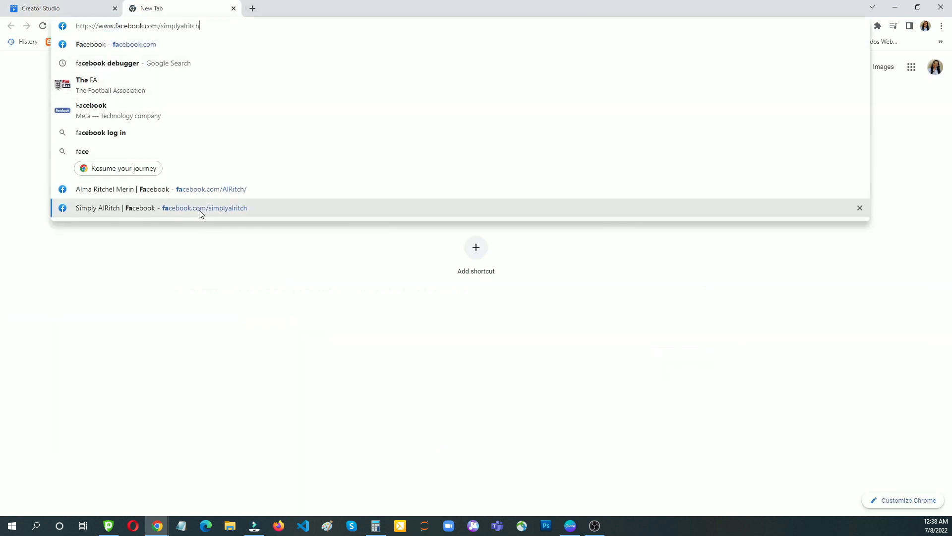
pyautogui.click(199, 210)
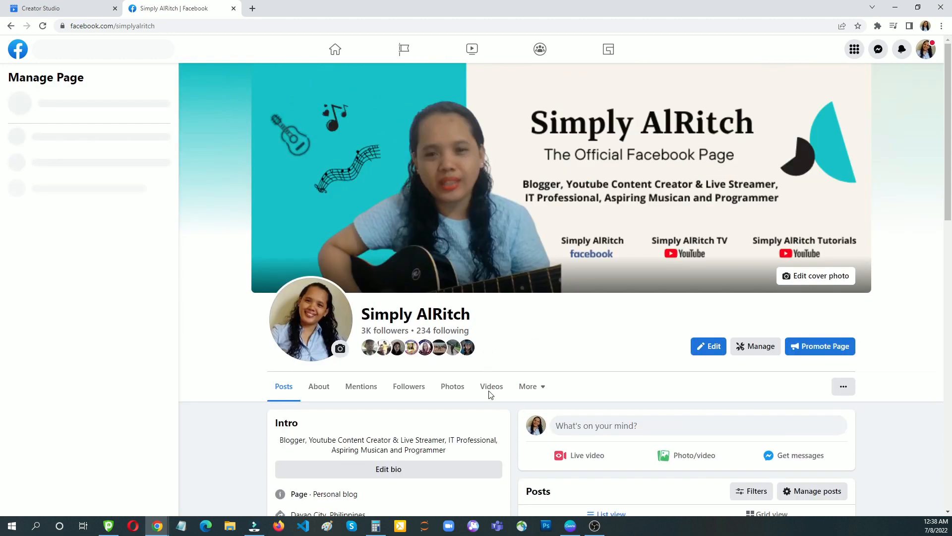
pyautogui.scroll(-4, 490, 394)
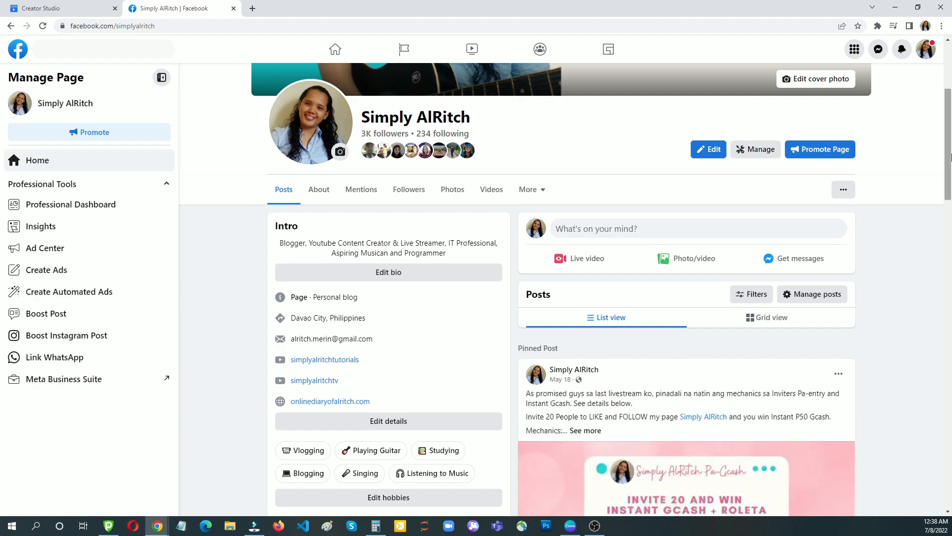
pyautogui.moveTo(948, 149); pyautogui.dragTo(938, 260)
pyautogui.scroll(10, 910, 121)
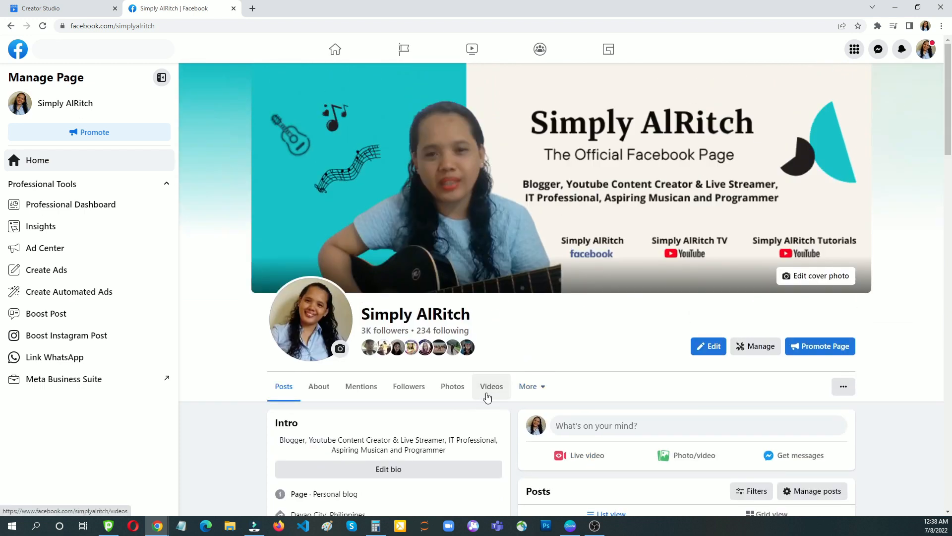
# - Browse the Videos tab's six playlists, including Live Singing Livestreams and Food Trips & Challenges
pyautogui.click(487, 392)
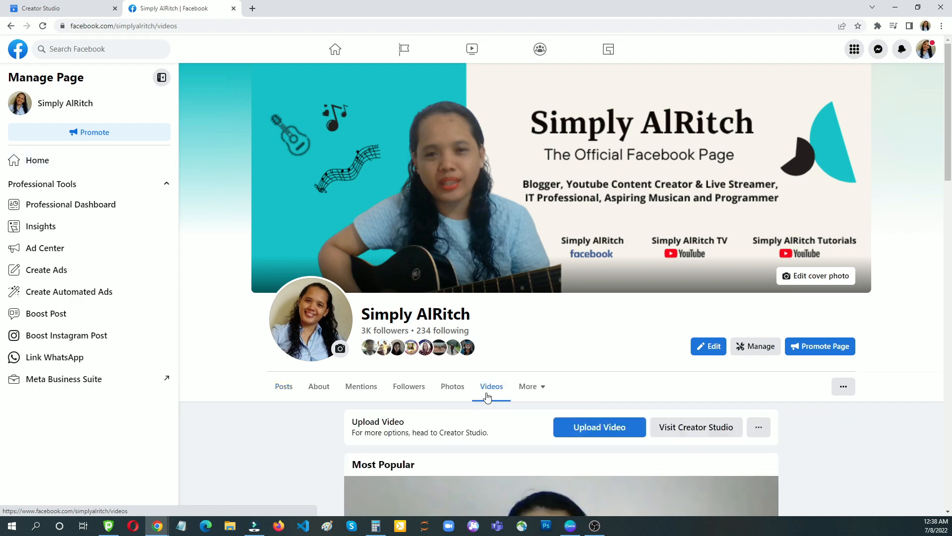
pyautogui.moveTo(947, 149); pyautogui.dragTo(949, 229)
pyautogui.scroll(-4, 578, 236)
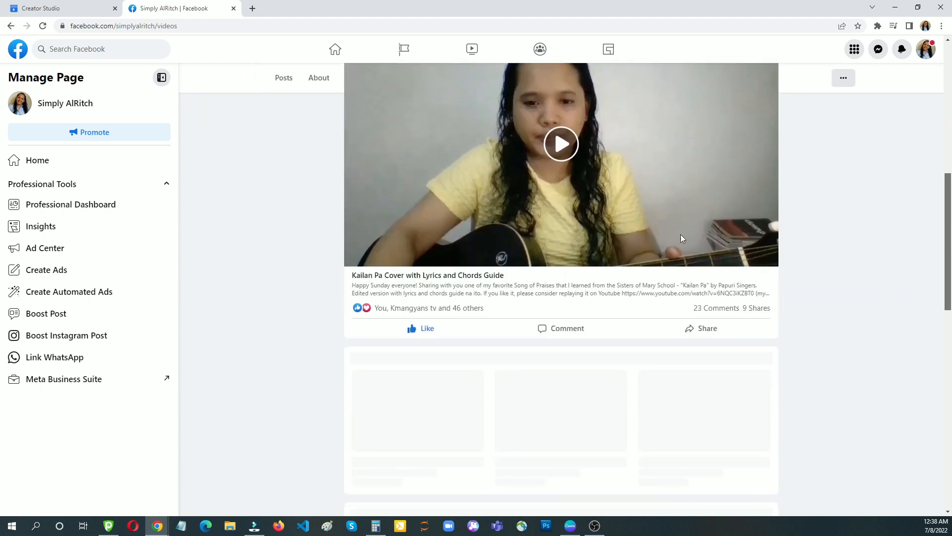
pyautogui.scroll(-4, 790, 257)
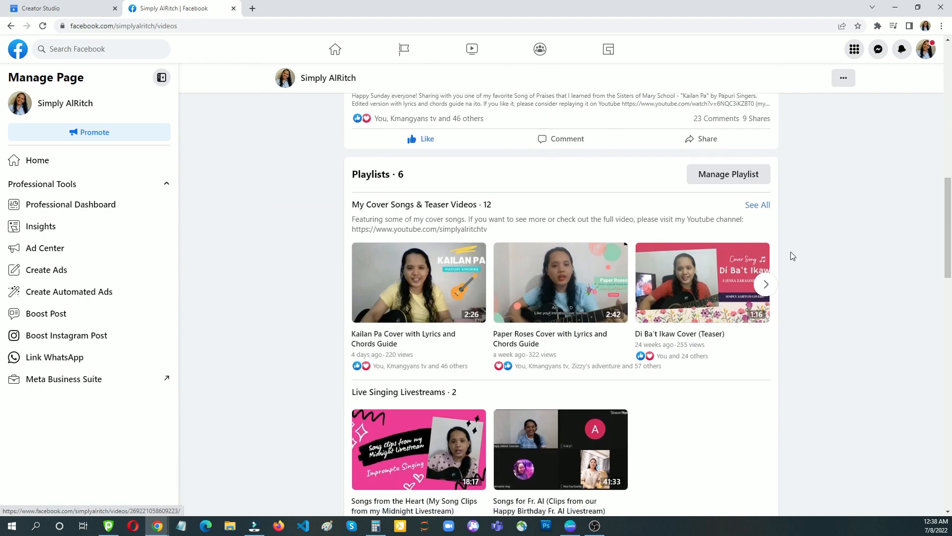
pyautogui.scroll(-1, 791, 256)
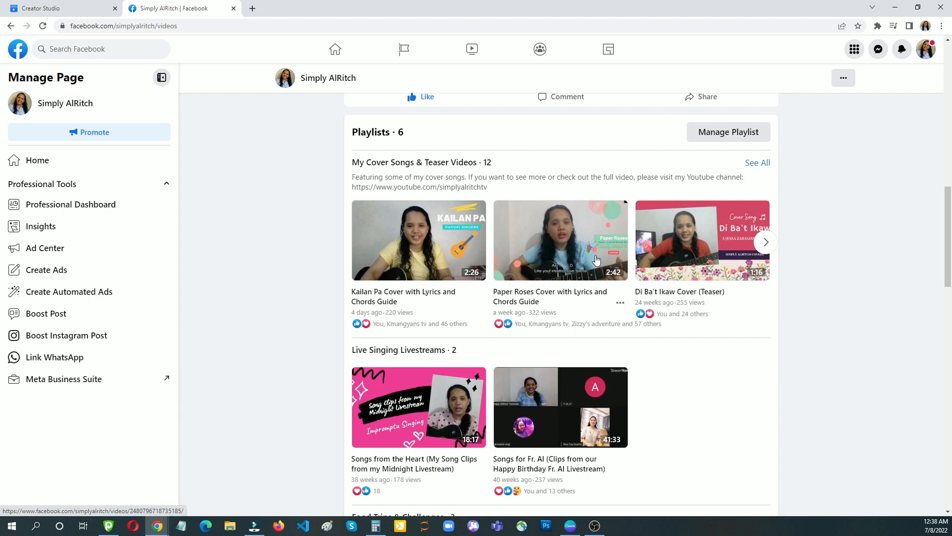
pyautogui.scroll(-5, 793, 324)
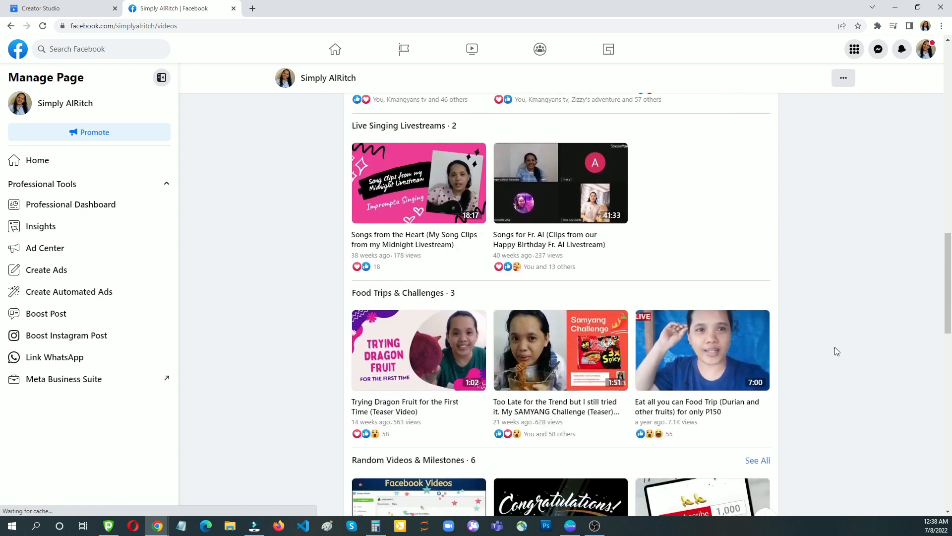
pyautogui.scroll(-2, 837, 347)
pyautogui.scroll(4, 836, 348)
pyautogui.scroll(-1, 839, 356)
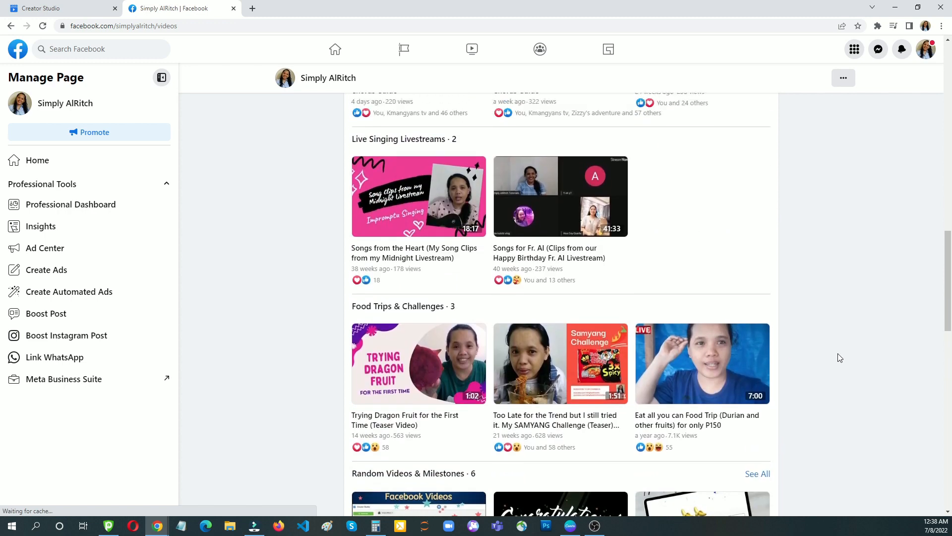
pyautogui.scroll(4, 840, 356)
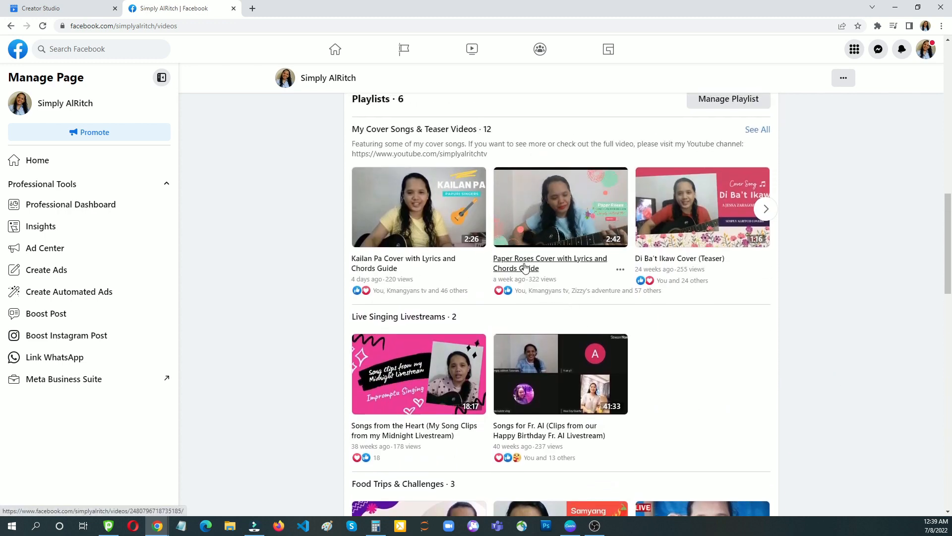
pyautogui.click(525, 268)
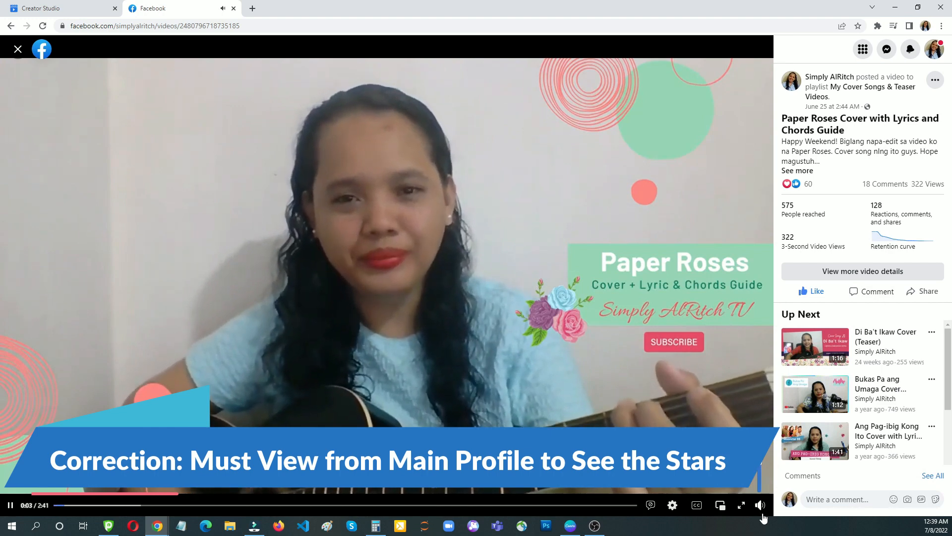
pyautogui.click(760, 506)
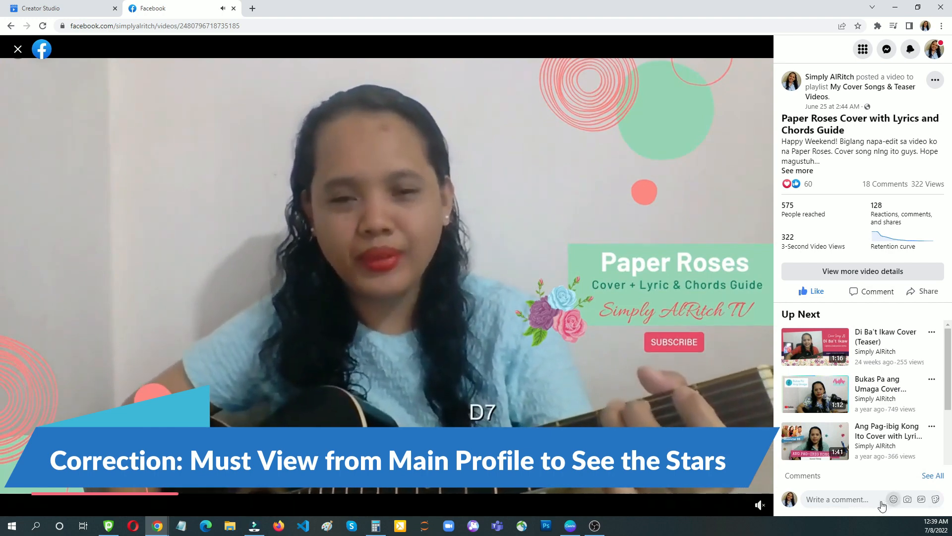
pyautogui.click(893, 499)
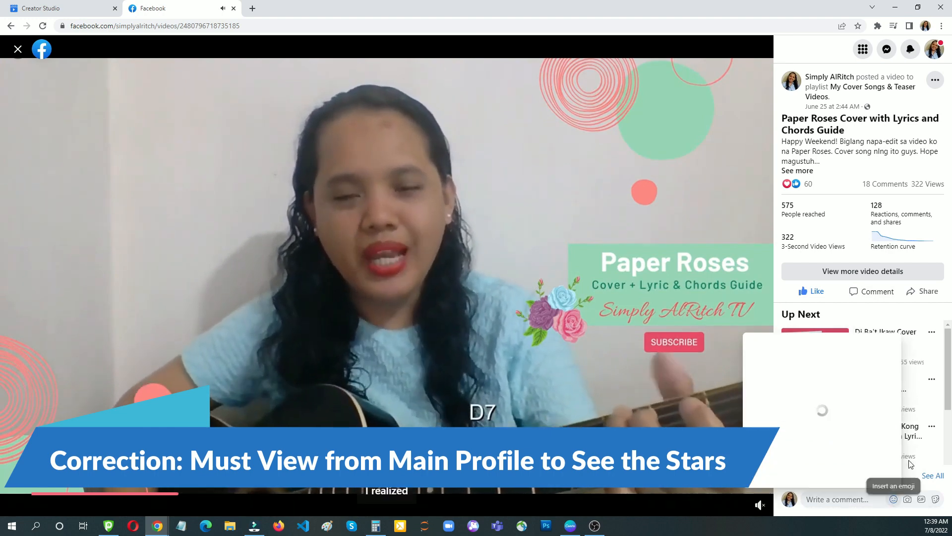
pyautogui.click(809, 47)
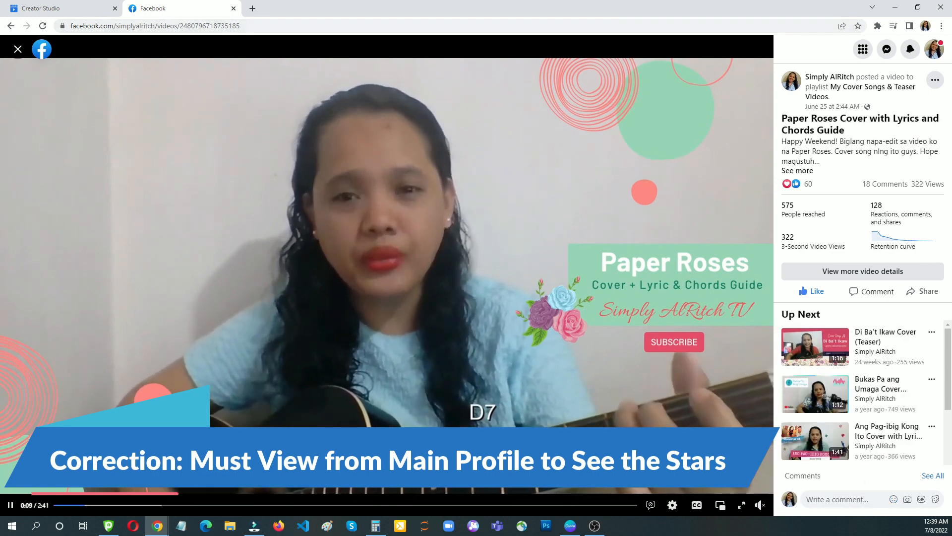
pyautogui.click(18, 49)
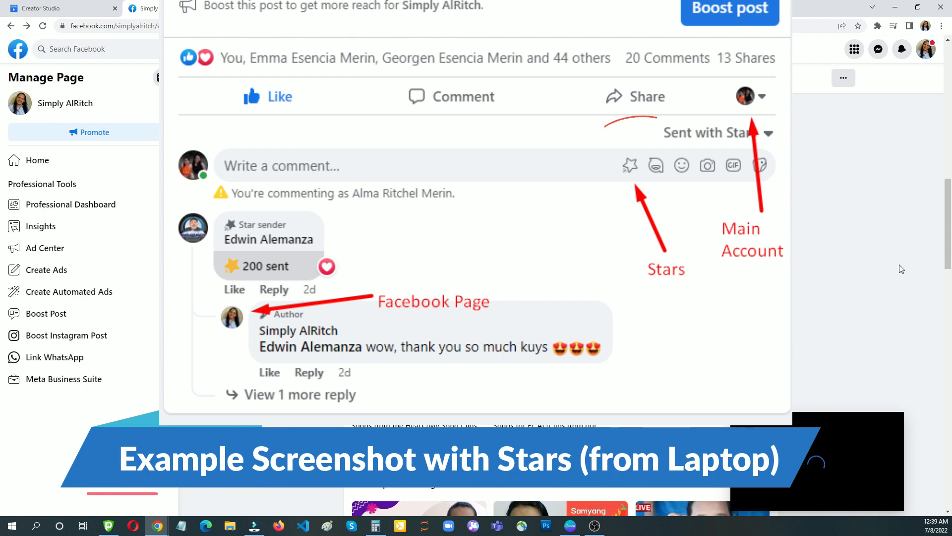
# - Go to the Page's Home feed and expand the Top Stars senders shout-out post
pyautogui.click(924, 59)
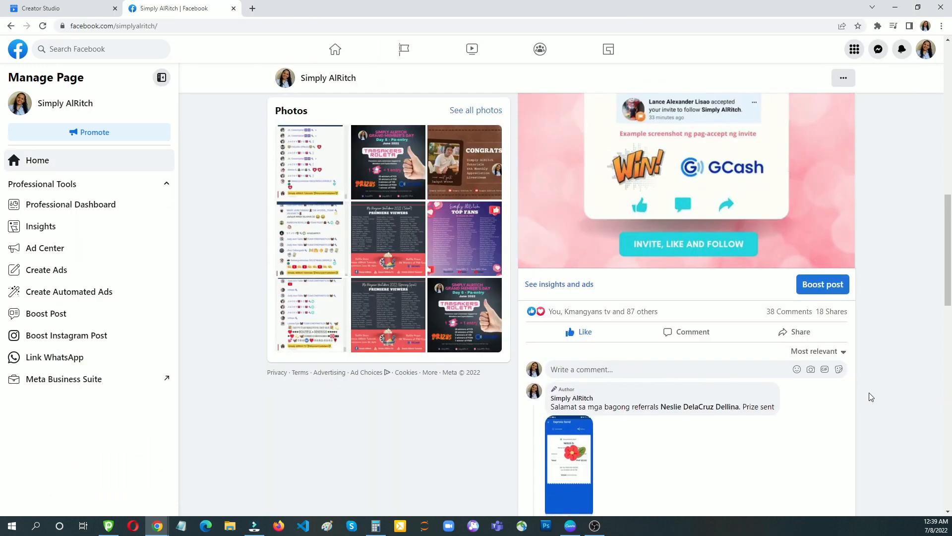
pyautogui.scroll(-5, 863, 399)
pyautogui.scroll(-10, 874, 397)
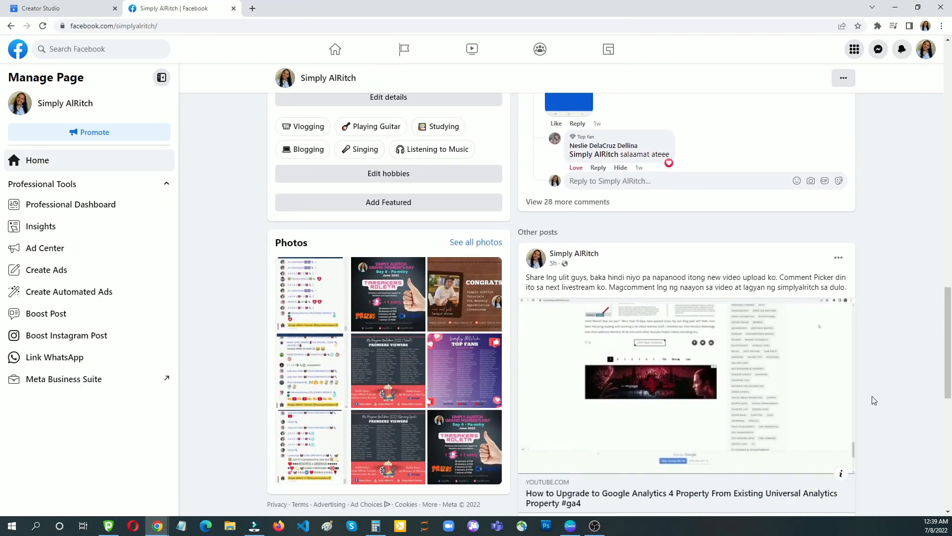
pyautogui.scroll(-8, 881, 406)
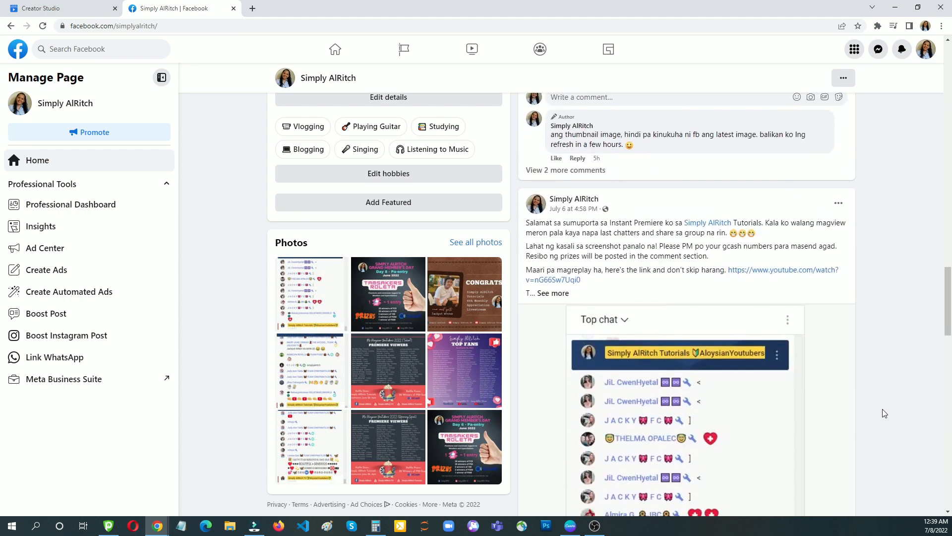
pyautogui.scroll(-10, 891, 425)
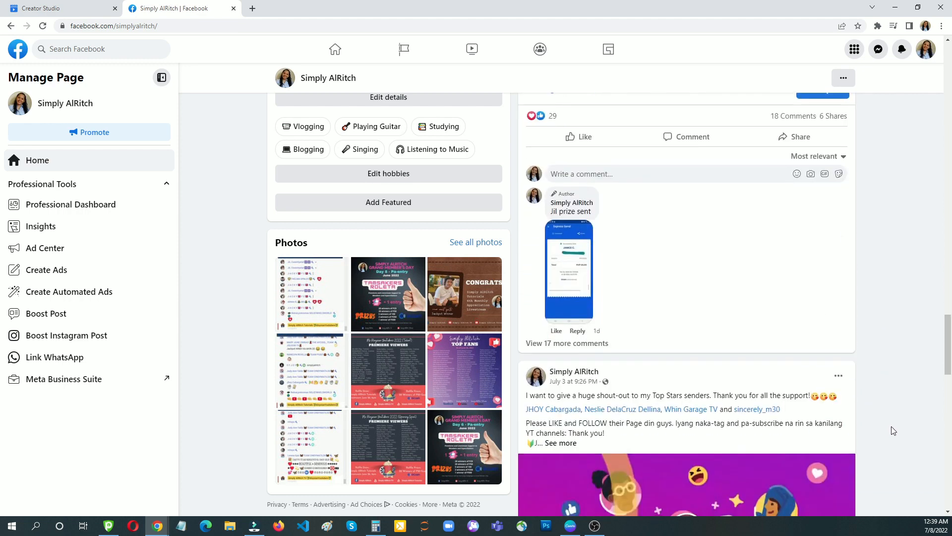
pyautogui.scroll(2, 896, 426)
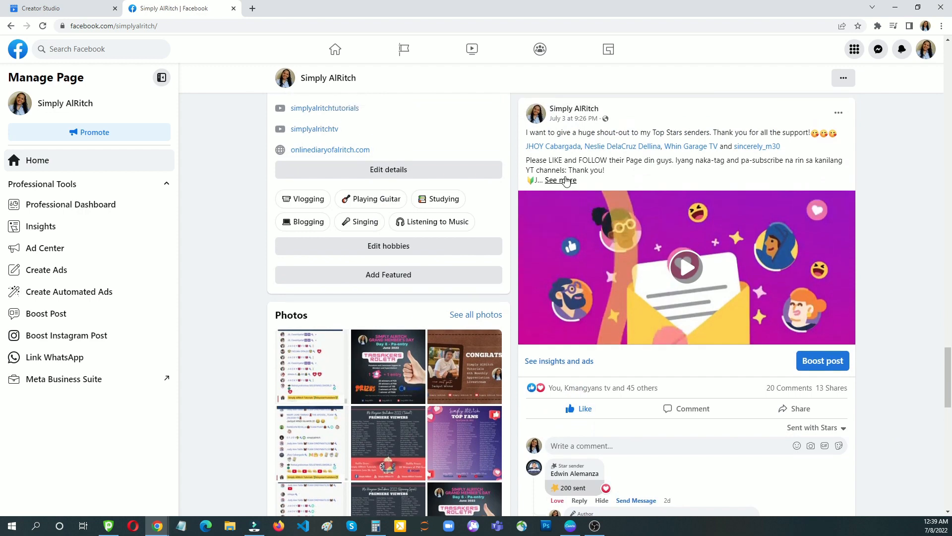
pyautogui.click(566, 181)
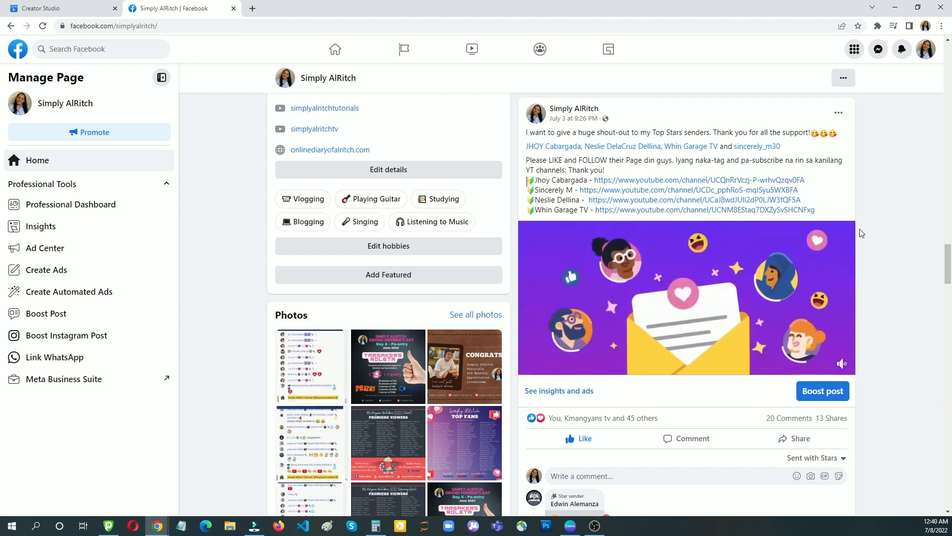
# - Scroll the timeline past the Kailan Pa cover to the June 26 livestream post
pyautogui.scroll(-2, 865, 245)
pyautogui.scroll(-1, 842, 251)
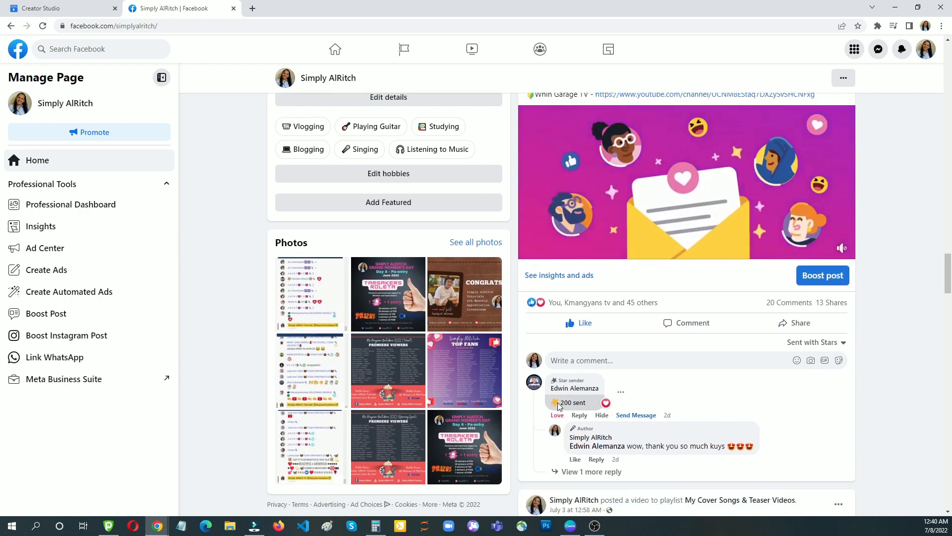
pyautogui.scroll(-6, 734, 412)
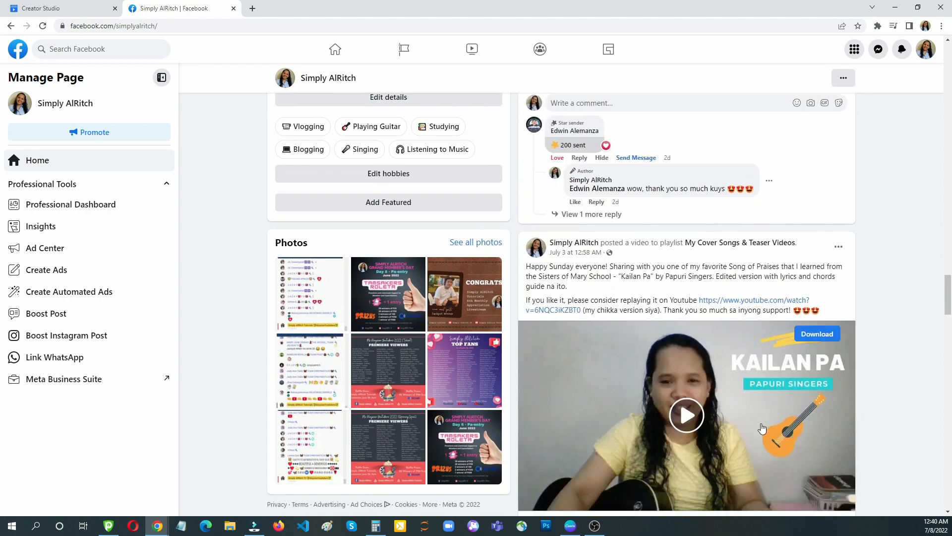
pyautogui.scroll(-4, 762, 427)
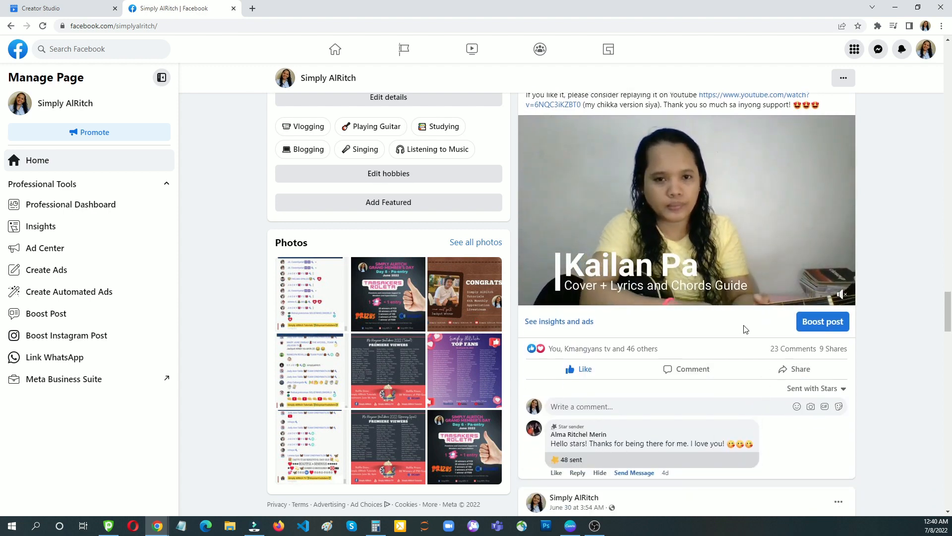
pyautogui.scroll(1, 738, 295)
pyautogui.scroll(-1, 654, 348)
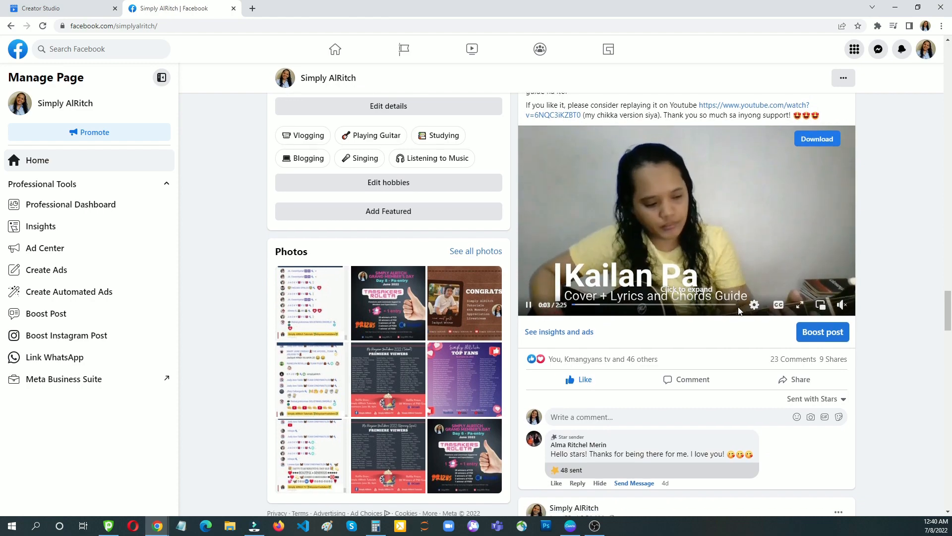
pyautogui.scroll(-10, 592, 442)
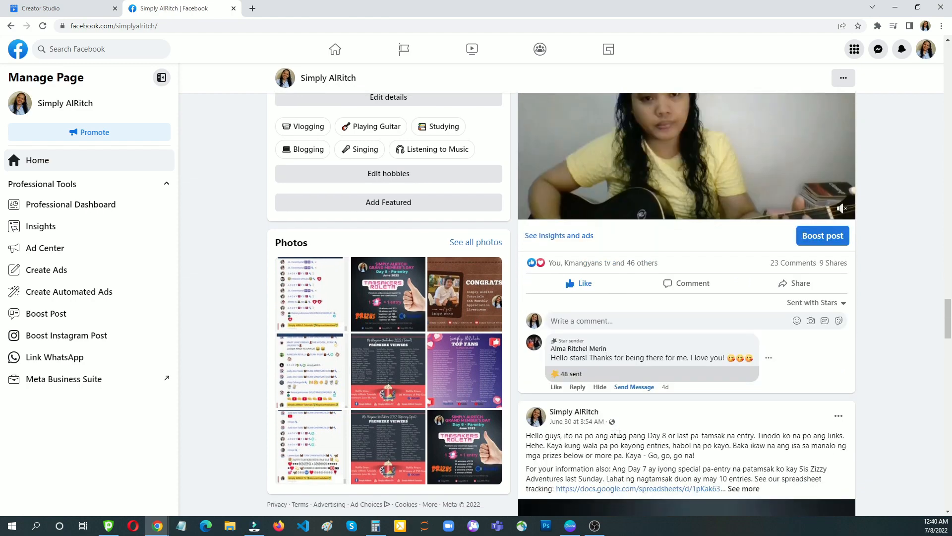
pyautogui.scroll(-12, 668, 444)
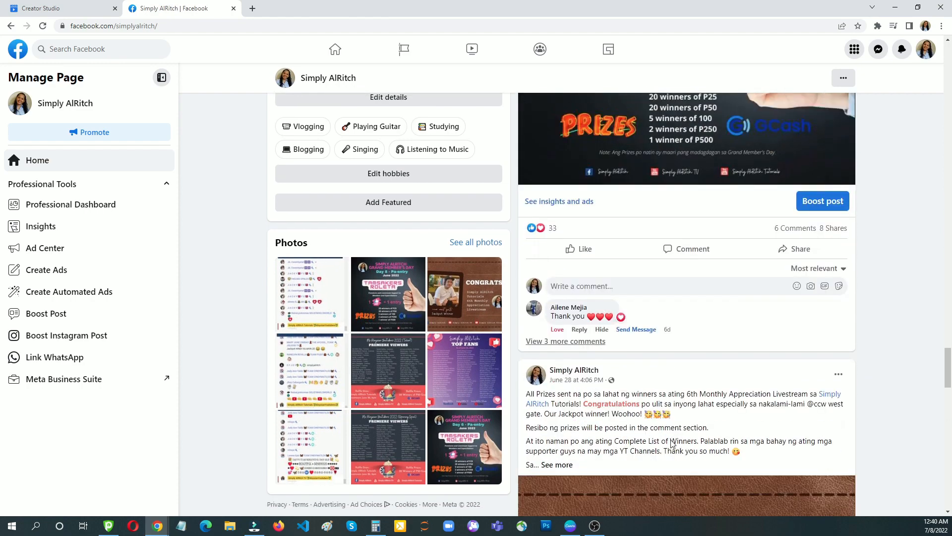
pyautogui.scroll(-10, 679, 442)
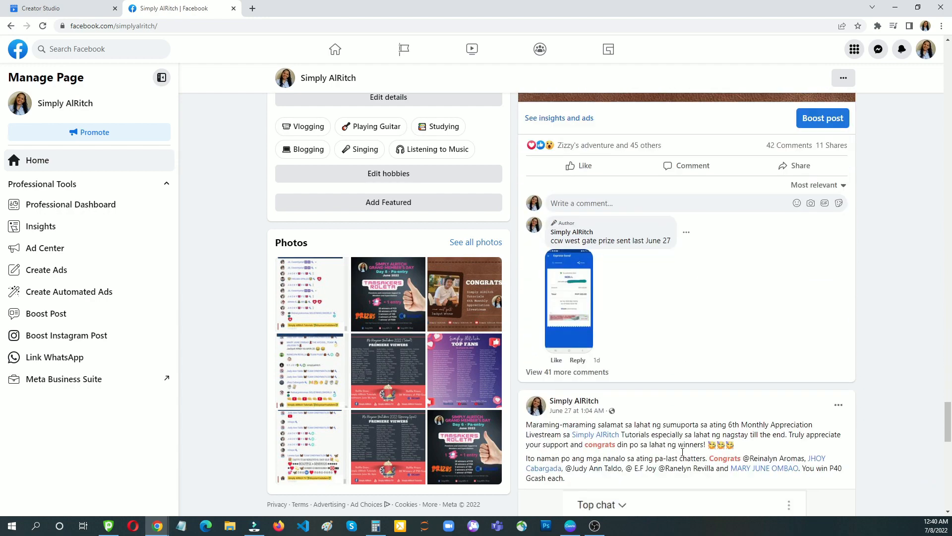
pyautogui.scroll(-7, 689, 461)
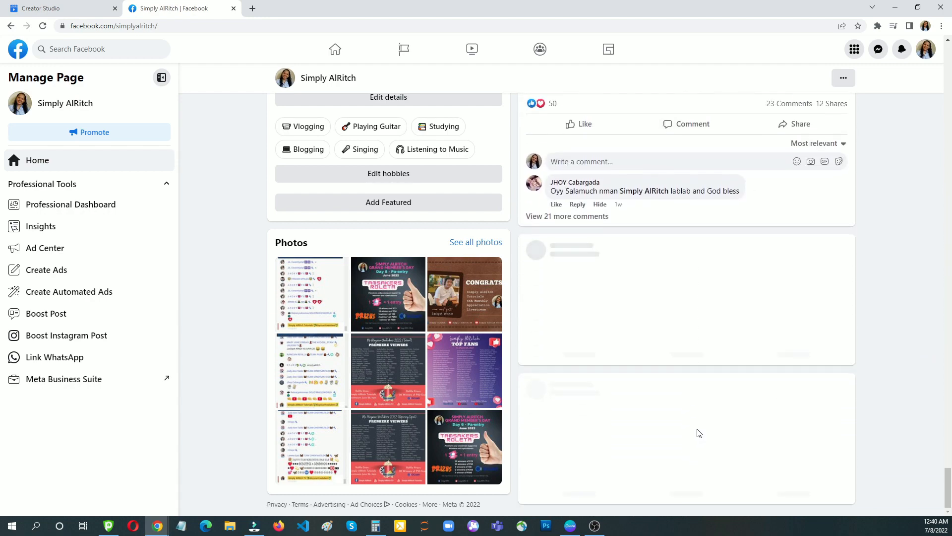
pyautogui.scroll(-4, 729, 391)
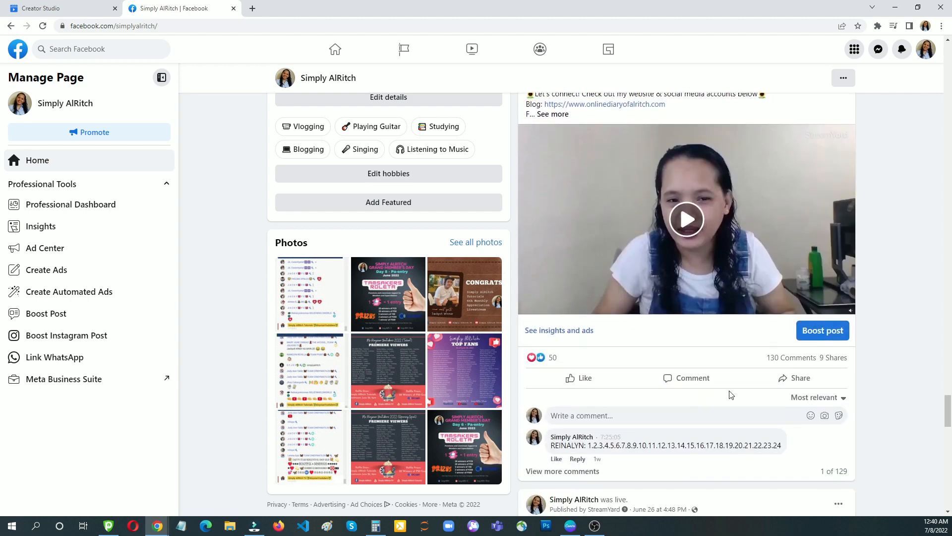
pyautogui.scroll(-1, 731, 392)
# - Filter this post's comments to show only those sent with Stars
pyautogui.click(844, 332)
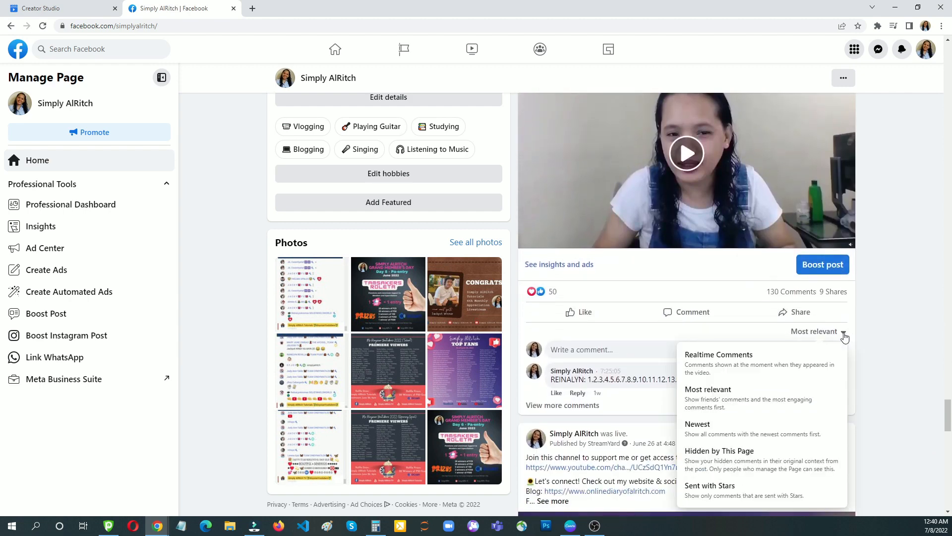
pyautogui.click(735, 490)
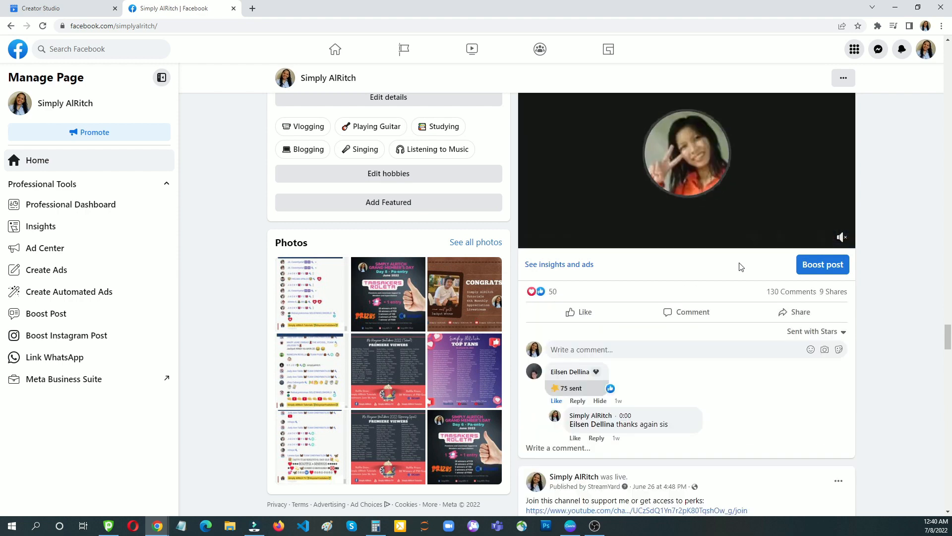
pyautogui.scroll(-1, 694, 318)
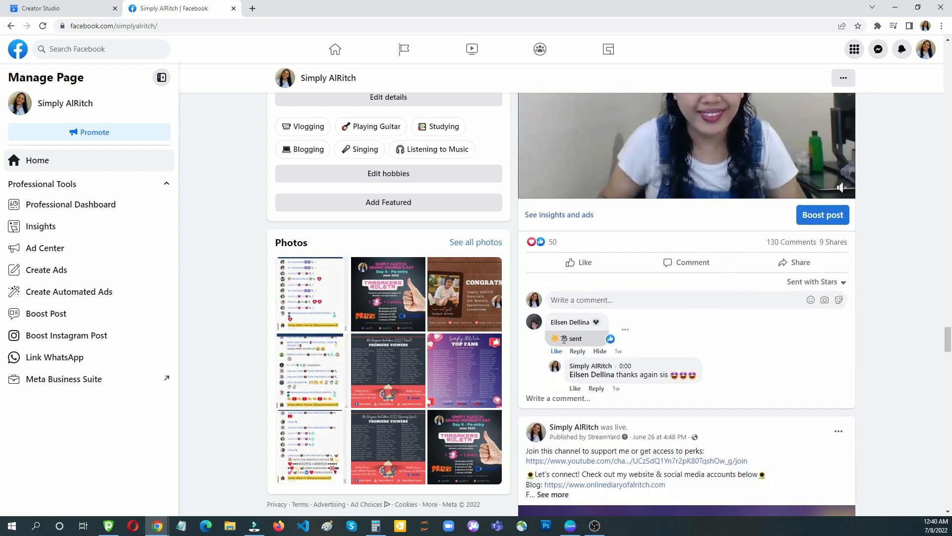
pyautogui.scroll(-2, 689, 363)
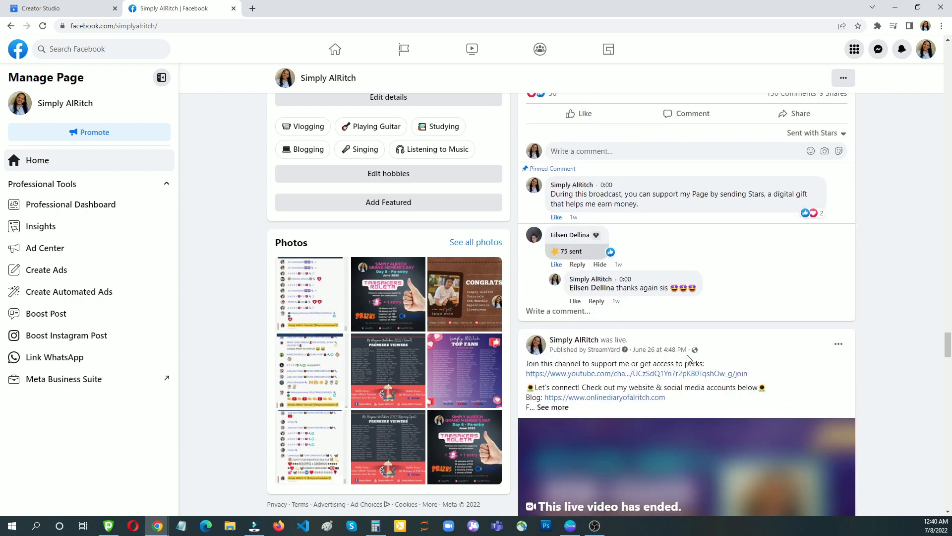
# - Highlight the pinned comment, then scroll on to the ended 6th Monthly Appreciation Livestream post
pyautogui.moveTo(641, 255); pyautogui.dragTo(552, 251)
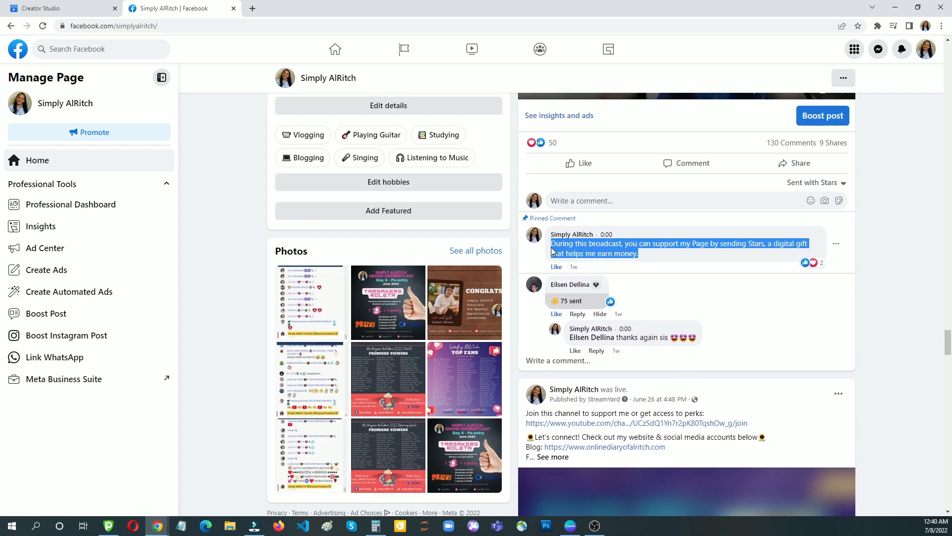
pyautogui.click(638, 251)
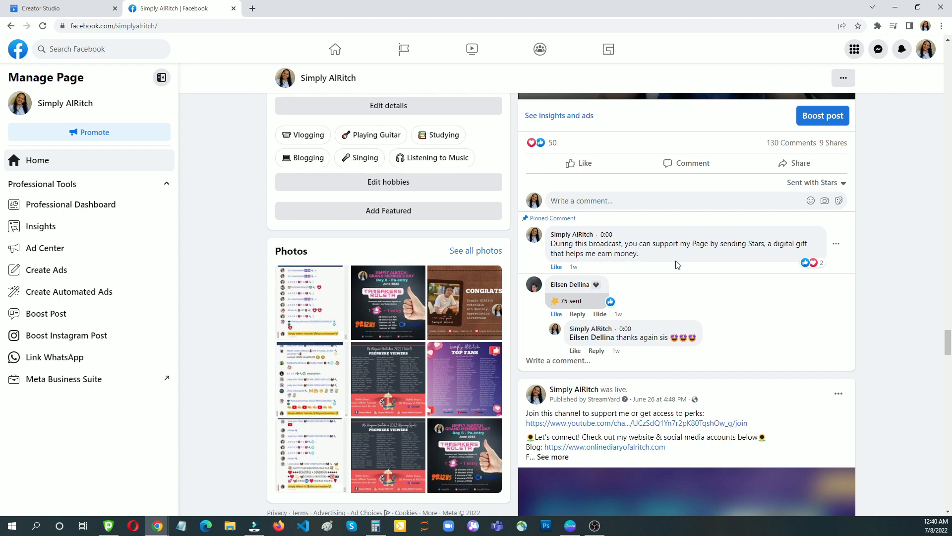
pyautogui.scroll(-3, 678, 265)
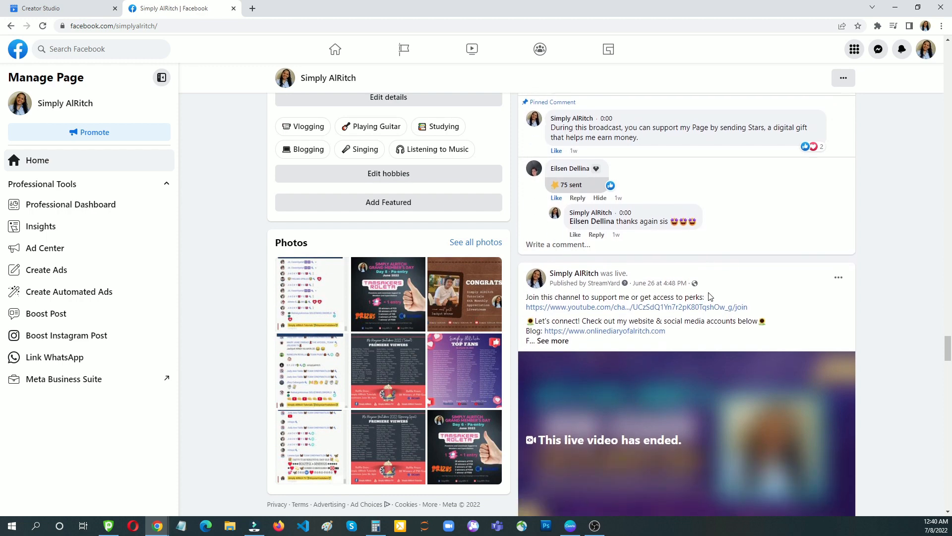
pyautogui.scroll(-6, 712, 307)
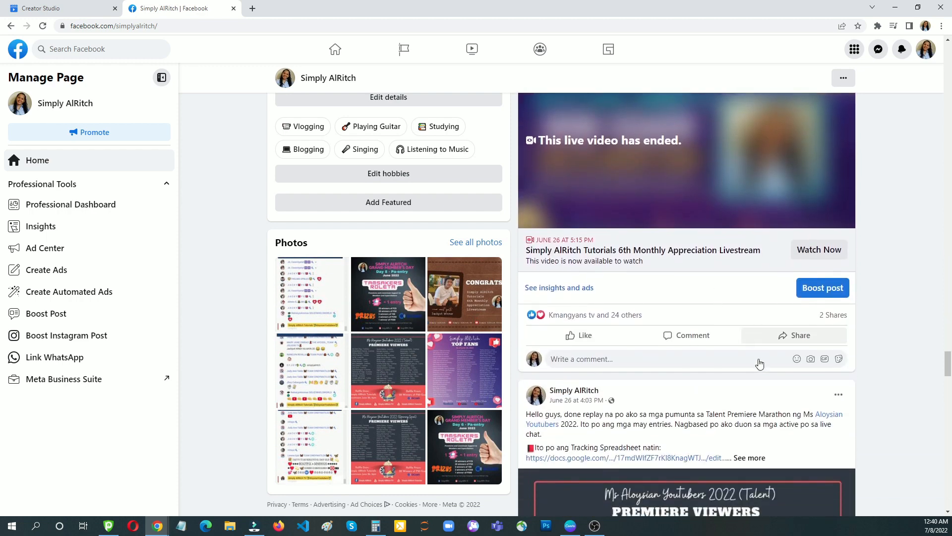
# - Scroll the feed down to the June 25 Paper Roses cover post and its 50-Star comment
pyautogui.scroll(-3, 756, 362)
pyautogui.scroll(-10, 765, 383)
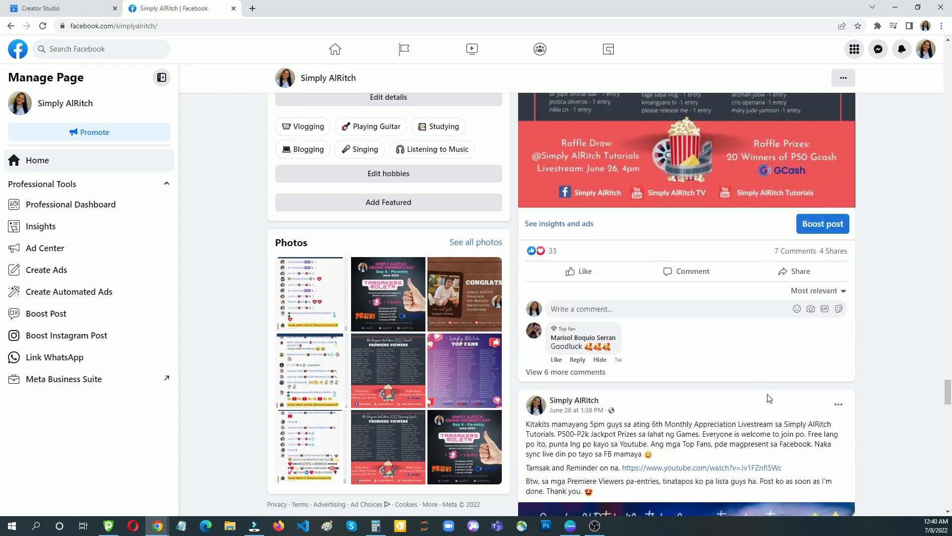
pyautogui.scroll(-11, 769, 391)
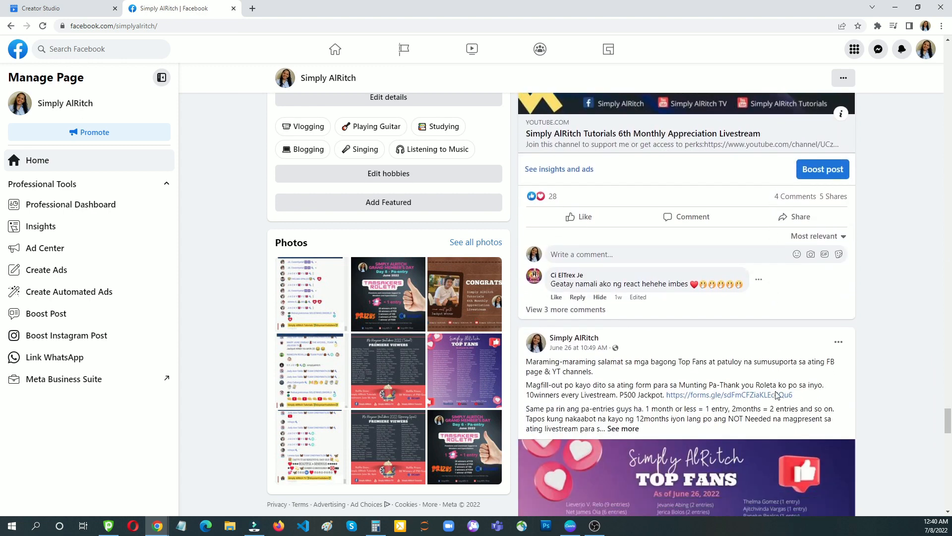
pyautogui.scroll(-11, 781, 398)
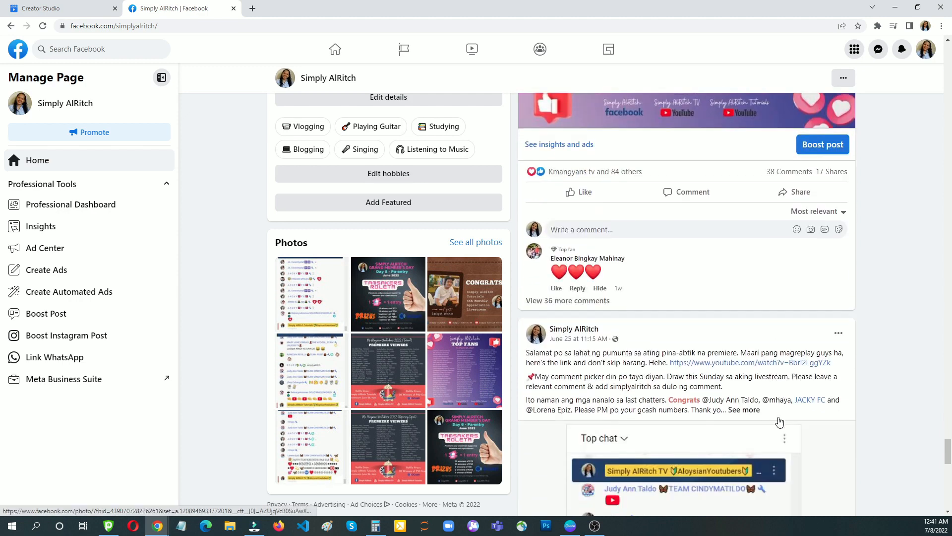
pyautogui.scroll(-11, 782, 418)
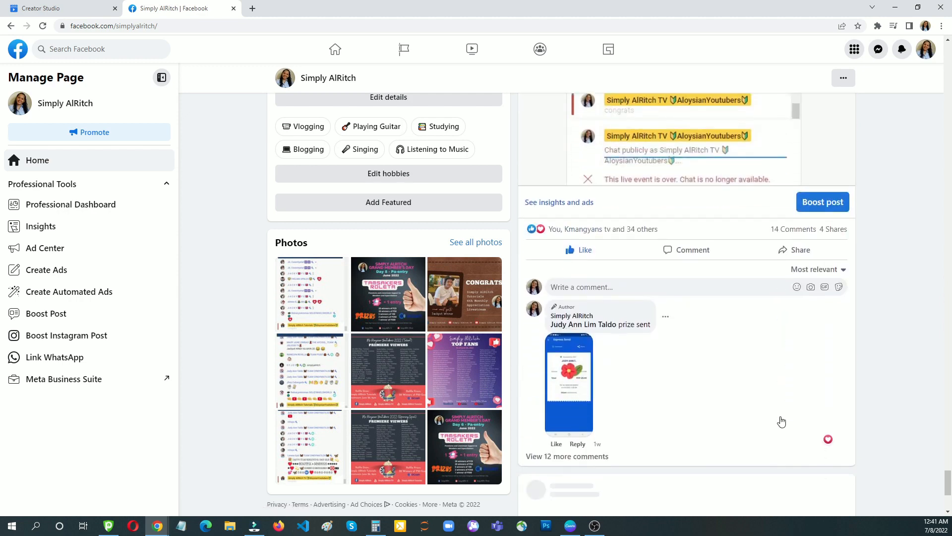
pyautogui.scroll(-2, 786, 421)
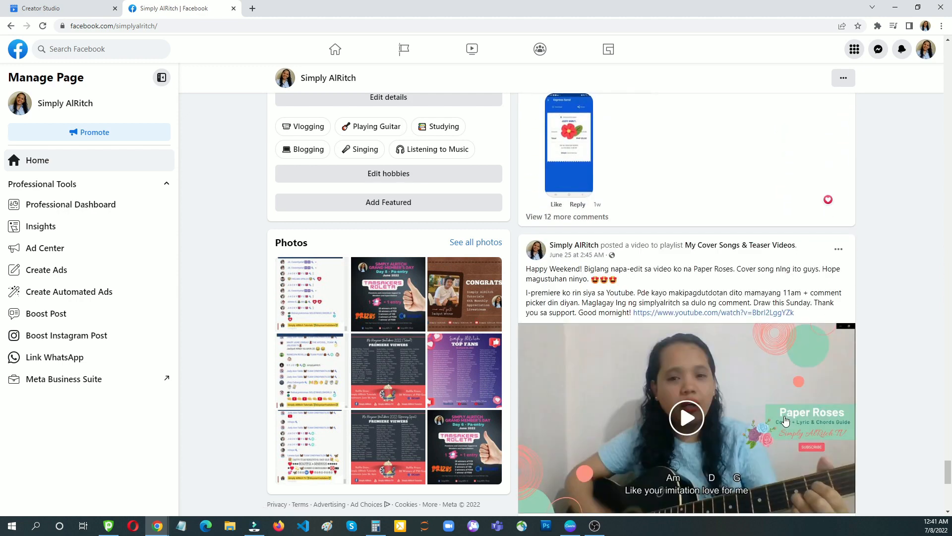
pyautogui.scroll(-6, 785, 421)
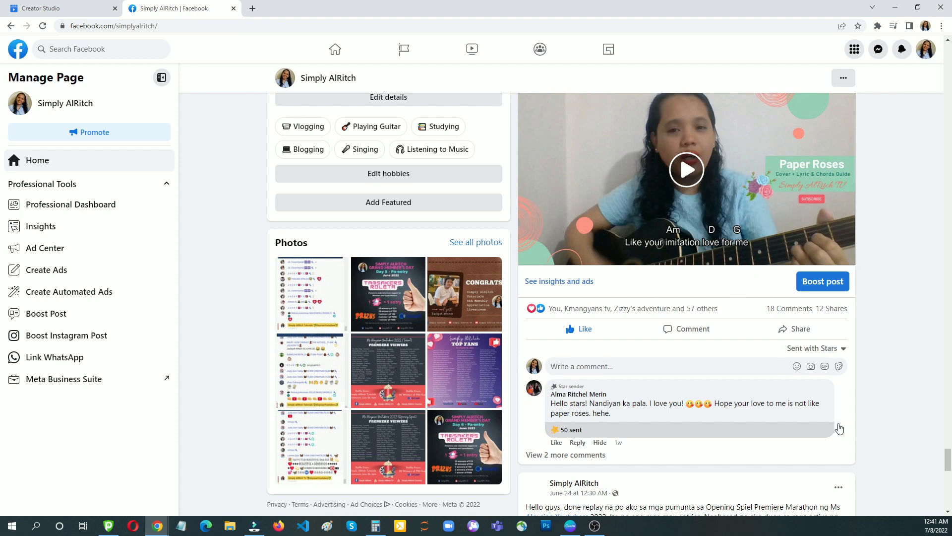
pyautogui.scroll(-1, 810, 429)
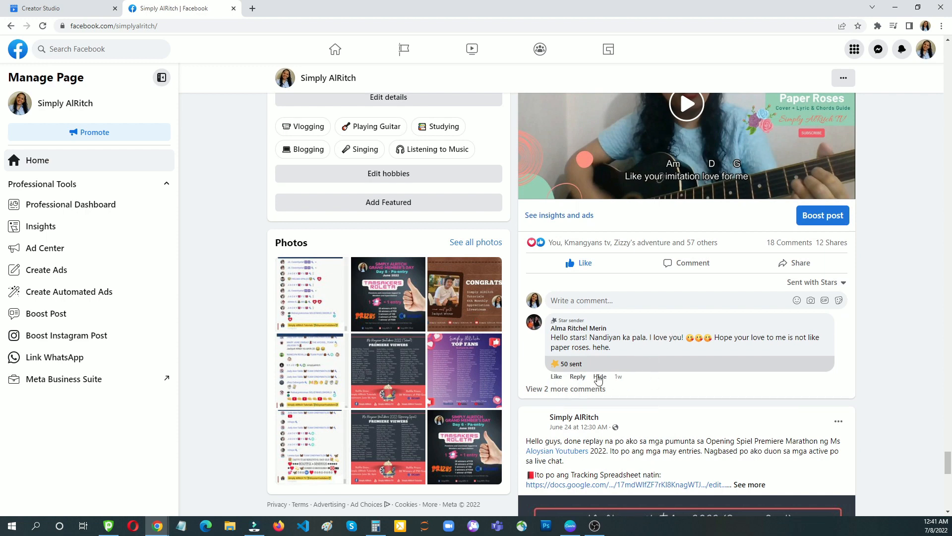
# - Show only the Sent with Stars comments on the Paper Roses post
pyautogui.click(844, 282)
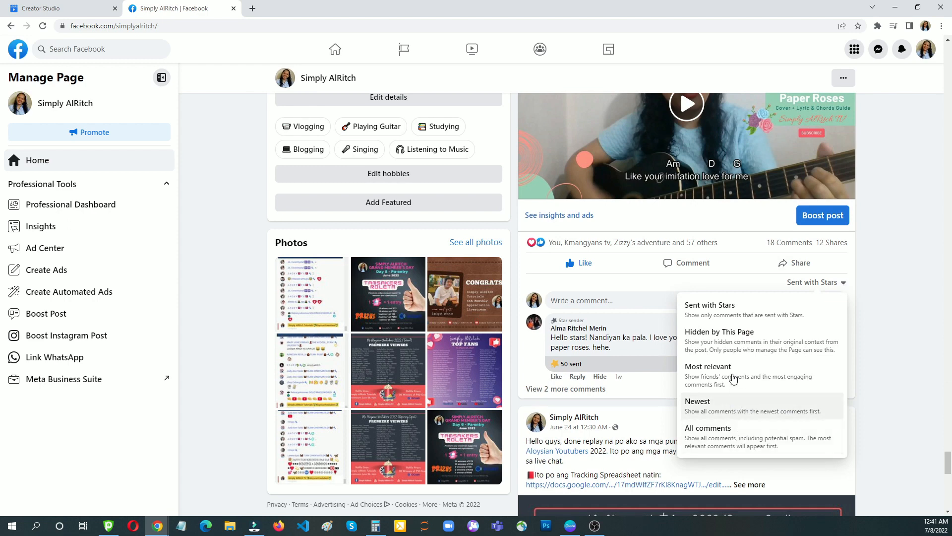
pyautogui.click(726, 316)
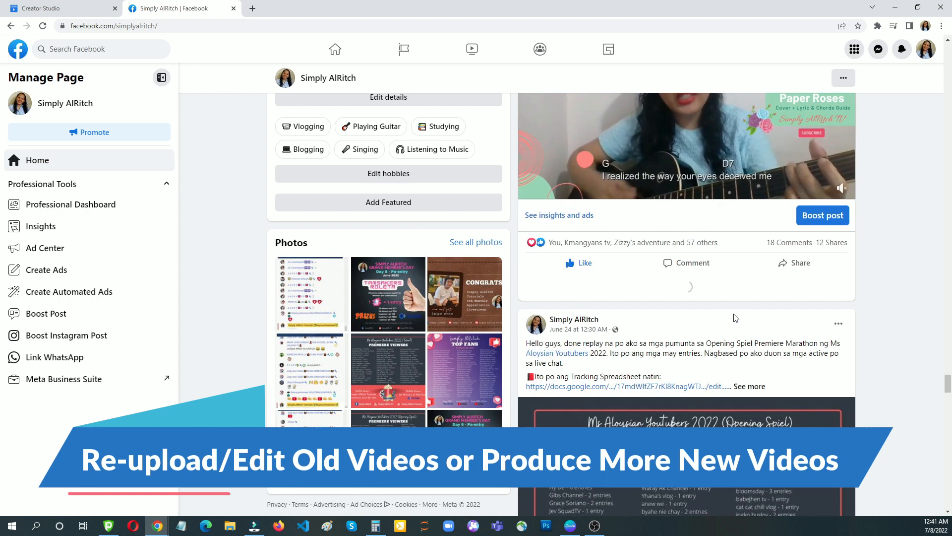
pyautogui.scroll(-1, 734, 366)
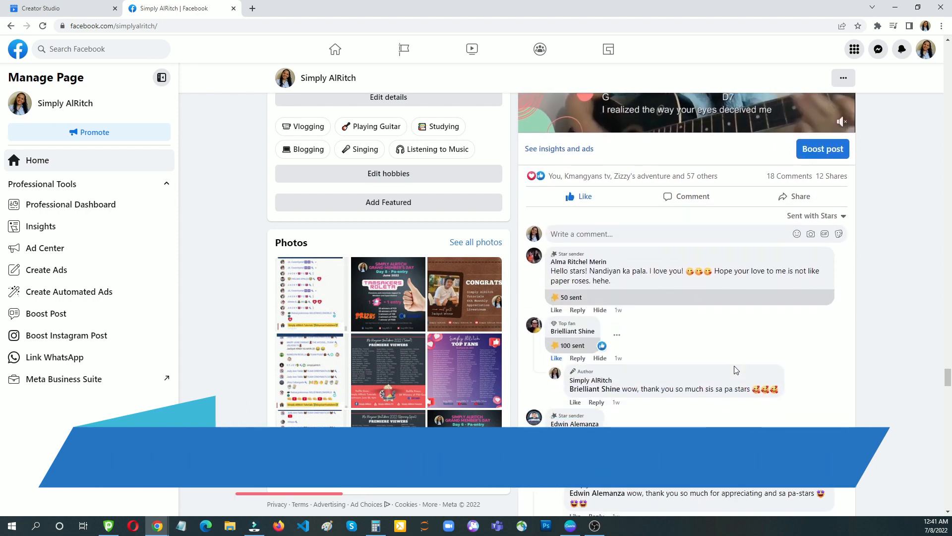
pyautogui.scroll(-1, 743, 322)
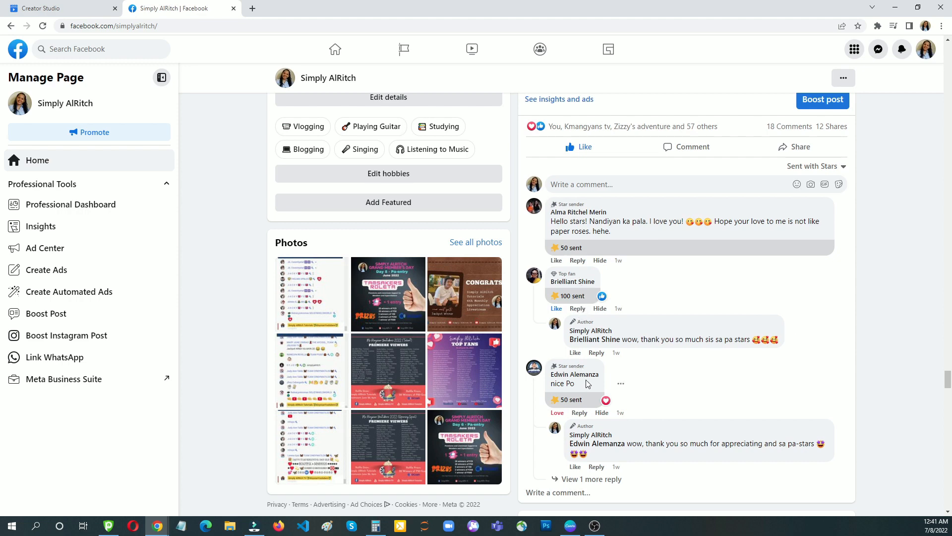
# - Scroll on to the June 20 Congratulations post announcing the livestream prize winners
pyautogui.scroll(-7, 620, 395)
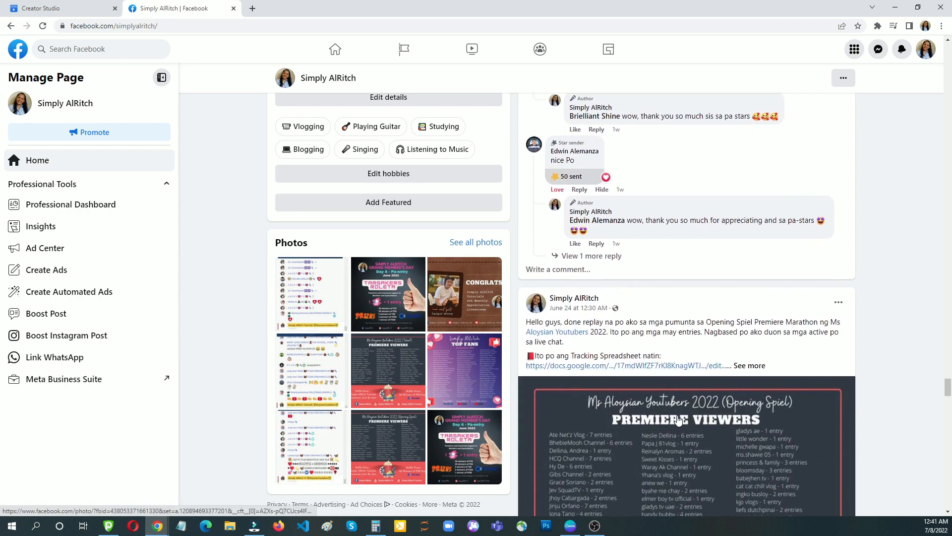
pyautogui.scroll(-12, 709, 446)
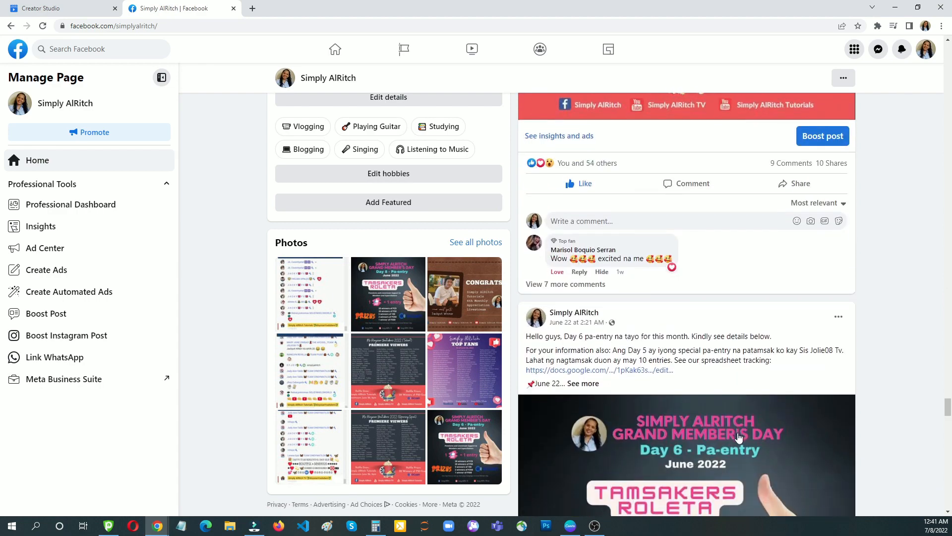
pyautogui.scroll(-11, 744, 440)
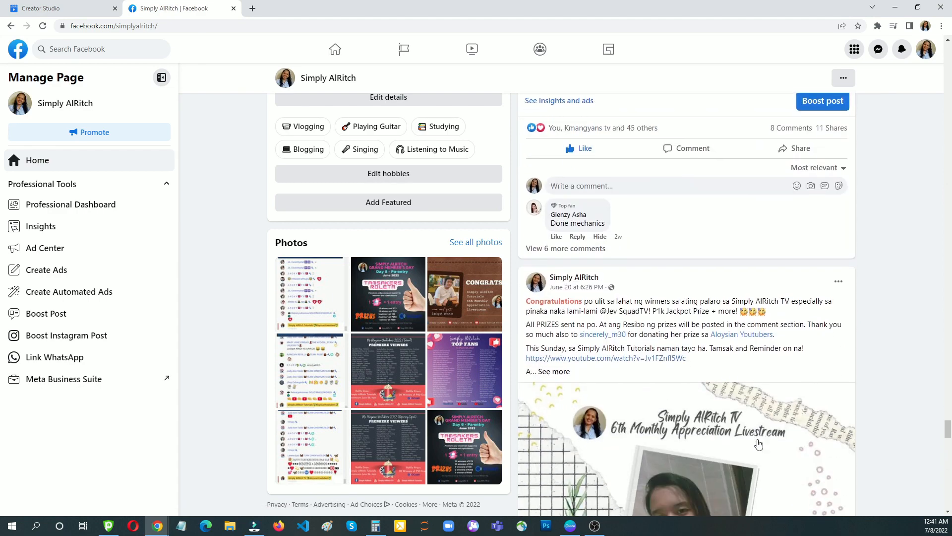
pyautogui.scroll(-4, 761, 439)
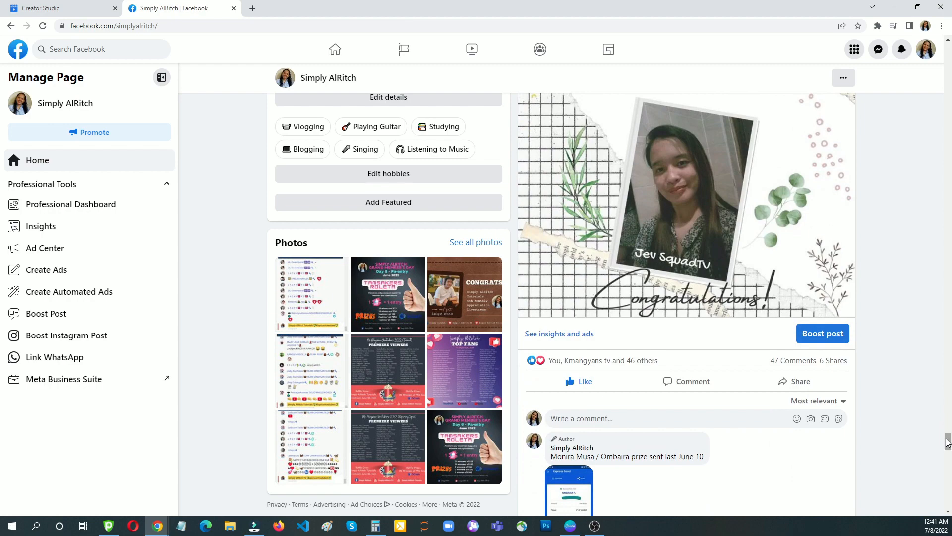
pyautogui.moveTo(948, 442); pyautogui.dragTo(945, 506)
# - Filter the June 19 live post's comments to Sent with Stars, revealing 99- and 50-Star gifts
pyautogui.scroll(-2, 697, 361)
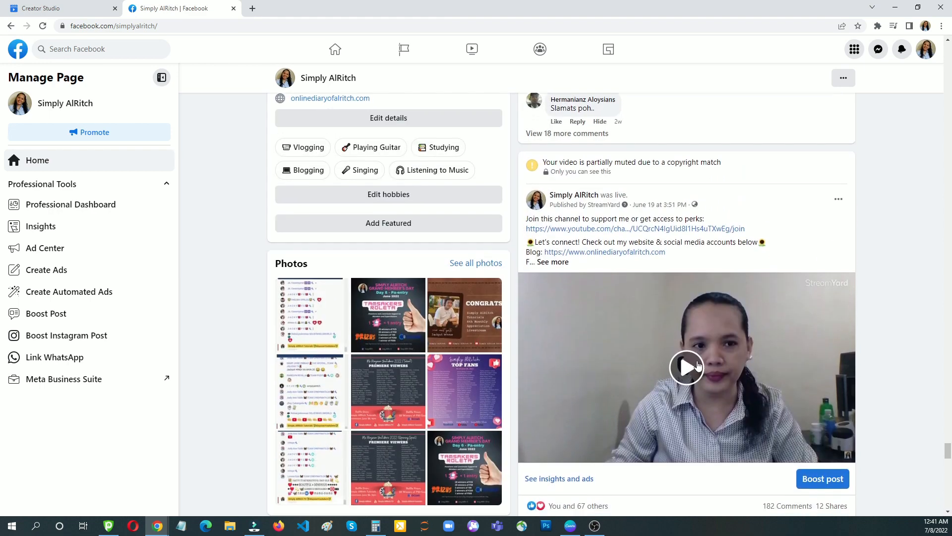
pyautogui.scroll(-2, 697, 364)
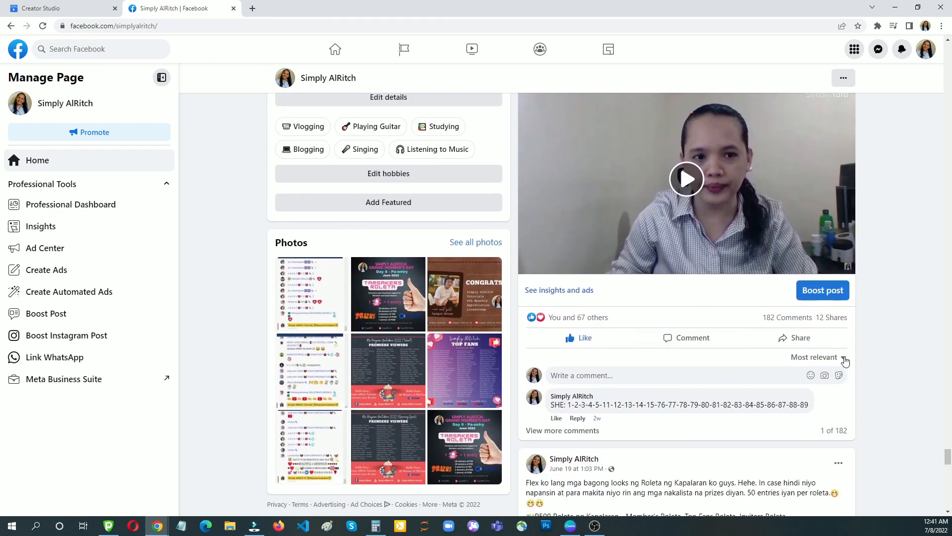
pyautogui.click(843, 358)
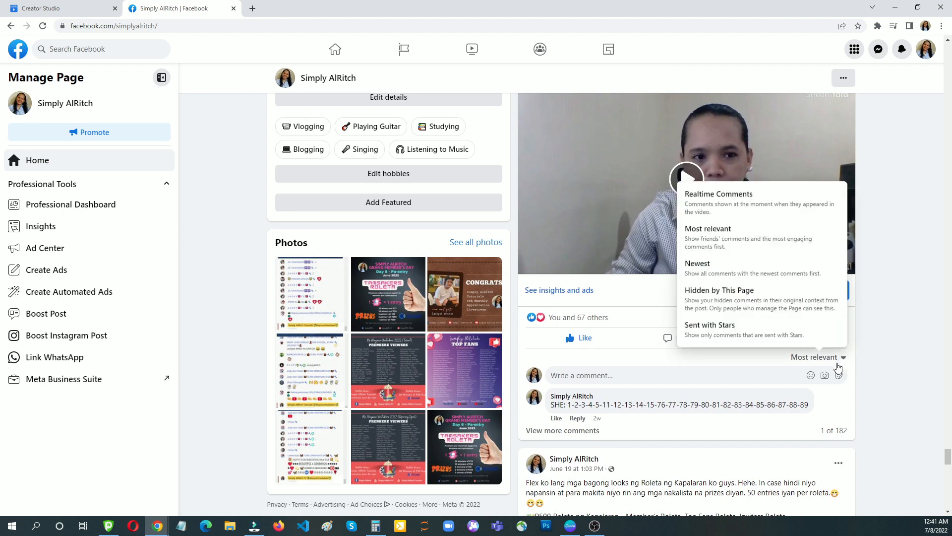
pyautogui.click(727, 326)
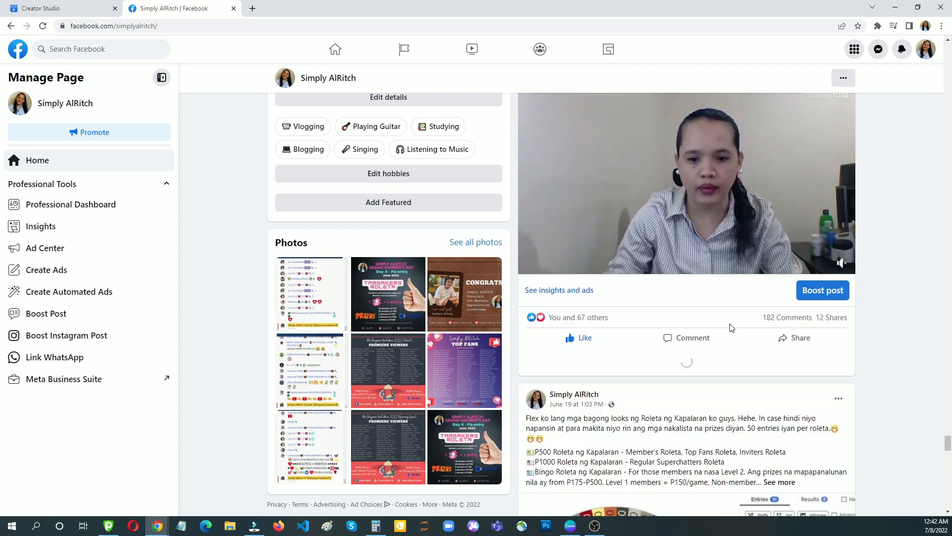
pyautogui.scroll(-1, 760, 369)
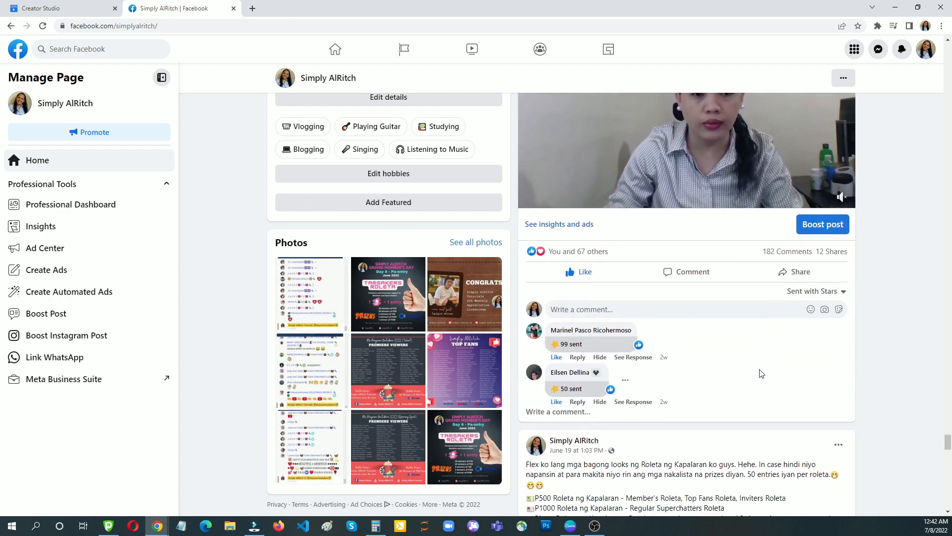
pyautogui.scroll(1, 762, 373)
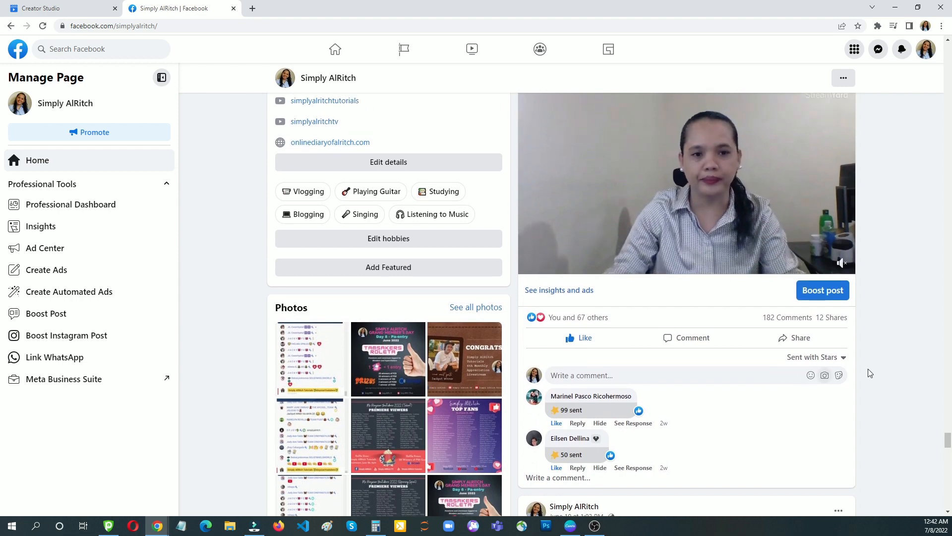